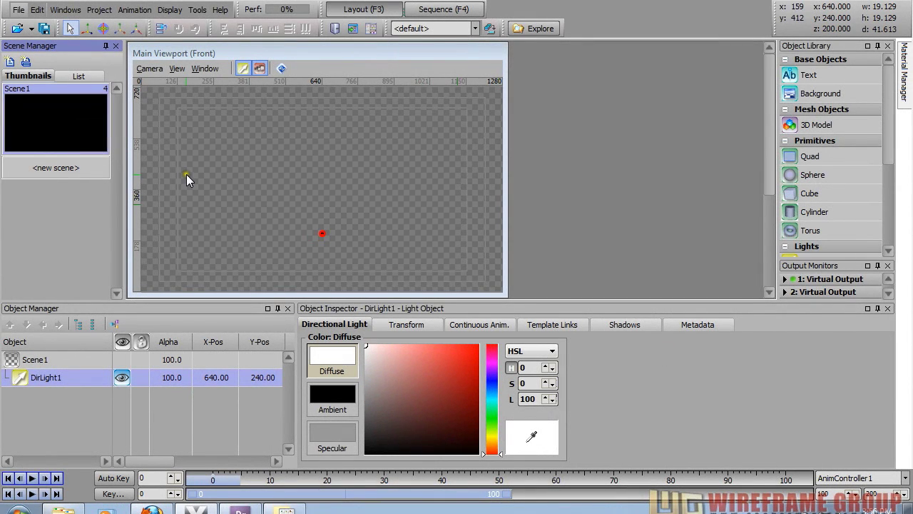
Step: Create a group object in the scene, place it below DirLight1 and rename it Group_Lowerthird
{"action": "left_click_drag", "start_coordinate": [199, 52], "coordinate": [222, 50]}
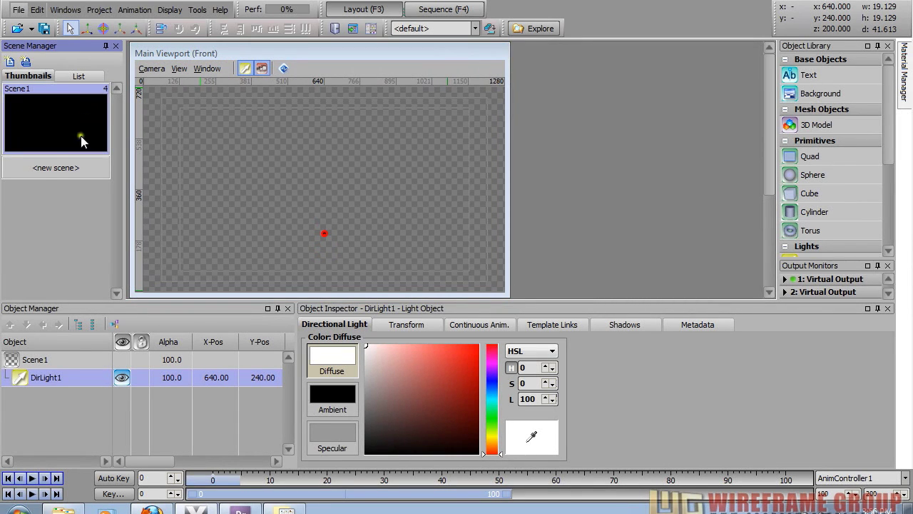
{"action": "left_click", "coordinate": [42, 431]}
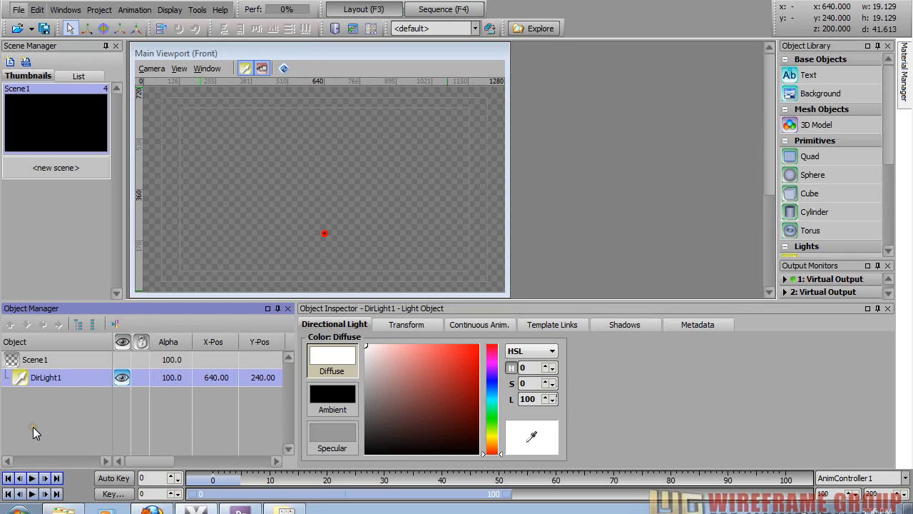
{"action": "left_click", "coordinate": [115, 325]}
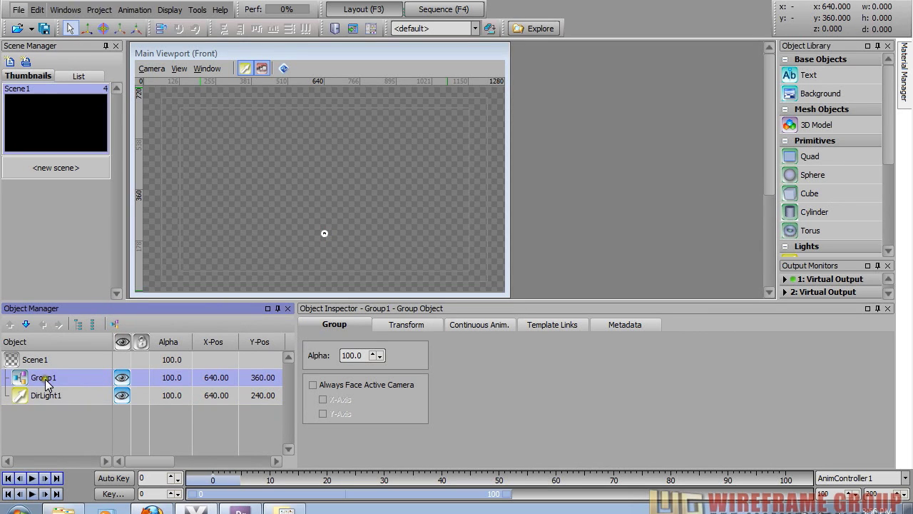
{"action": "left_click_drag", "start_coordinate": [46, 403], "coordinate": [46, 403]}
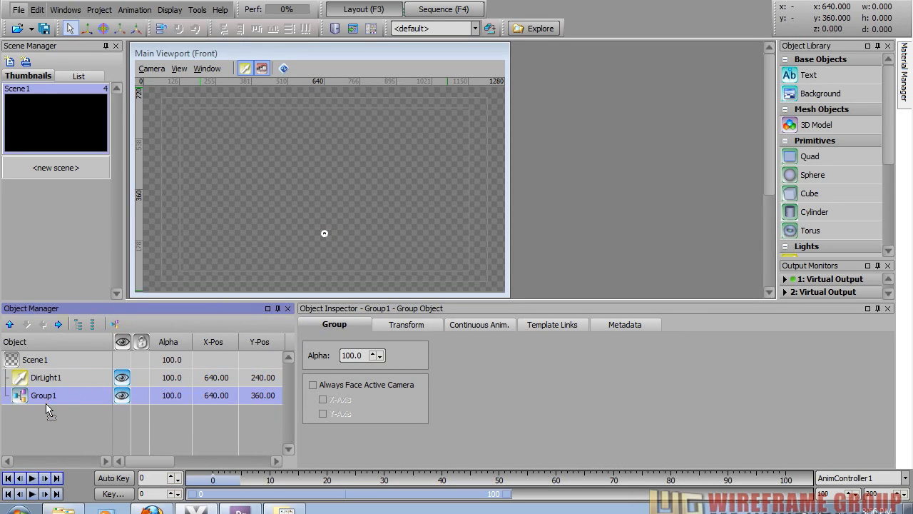
{"action": "left_click", "coordinate": [67, 399]}
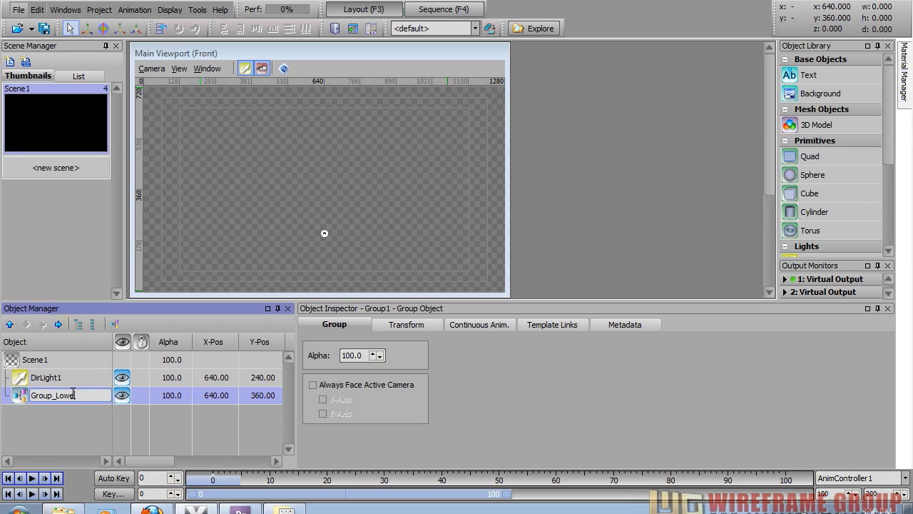
{"action": "key", "text": "Return"}
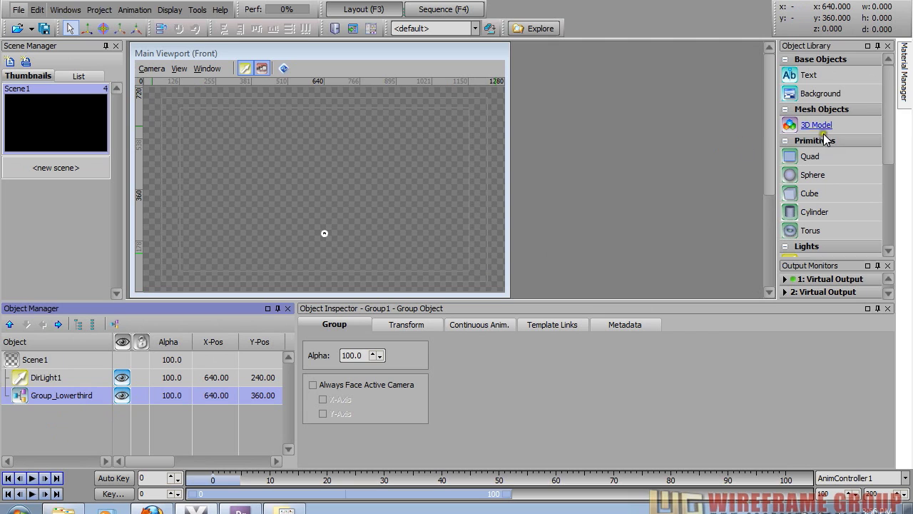
Step: Add a quad primitive to the scene and nest it inside the Group_Lowerthird group
{"action": "left_click_drag", "start_coordinate": [882, 140], "coordinate": [885, 153]}
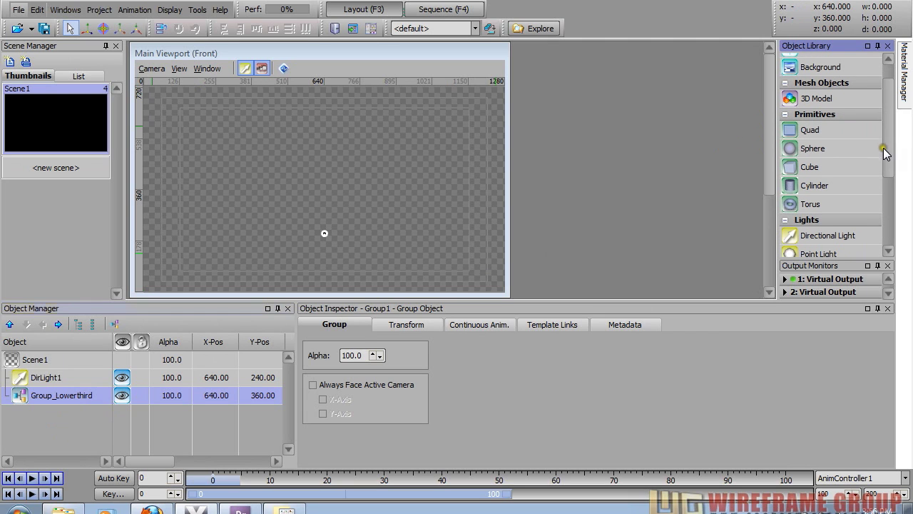
{"action": "double_click", "coordinate": [811, 134]}
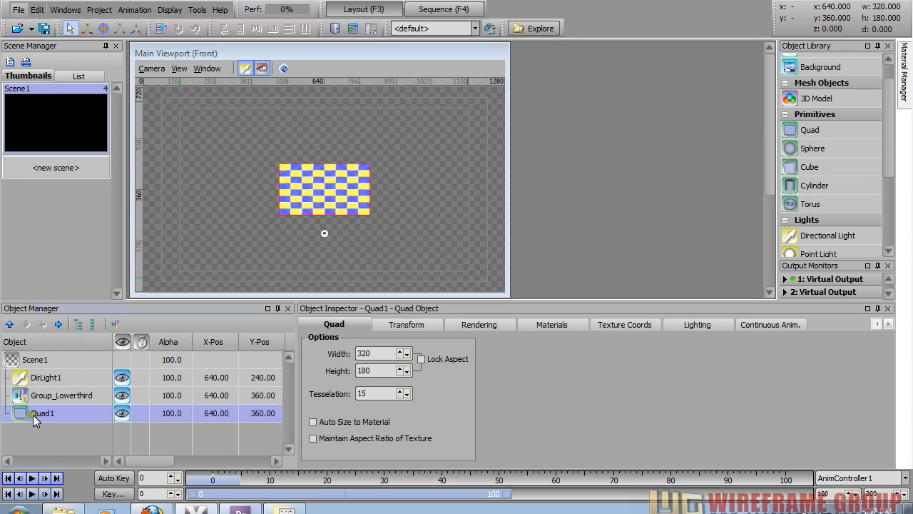
{"action": "left_click", "coordinate": [57, 414]}
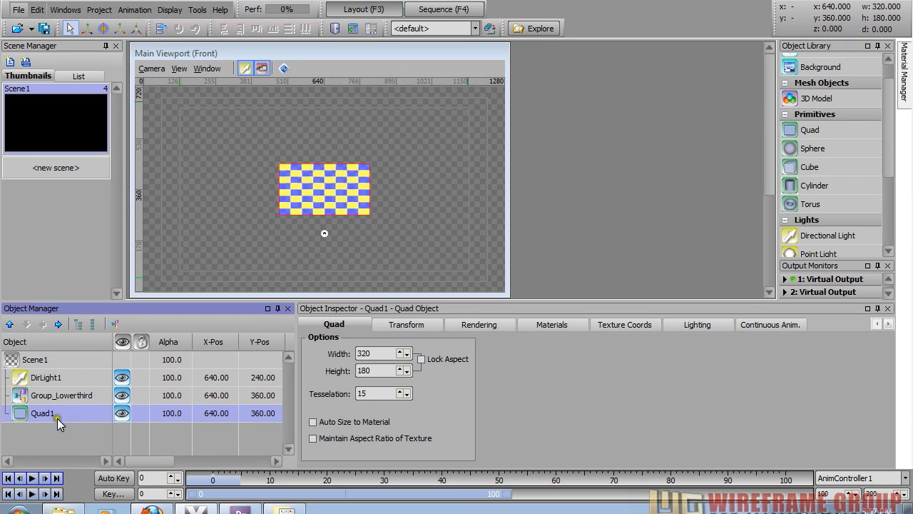
{"action": "left_click", "coordinate": [9, 416]}
{"action": "left_click_drag", "start_coordinate": [97, 417], "coordinate": [93, 399]}
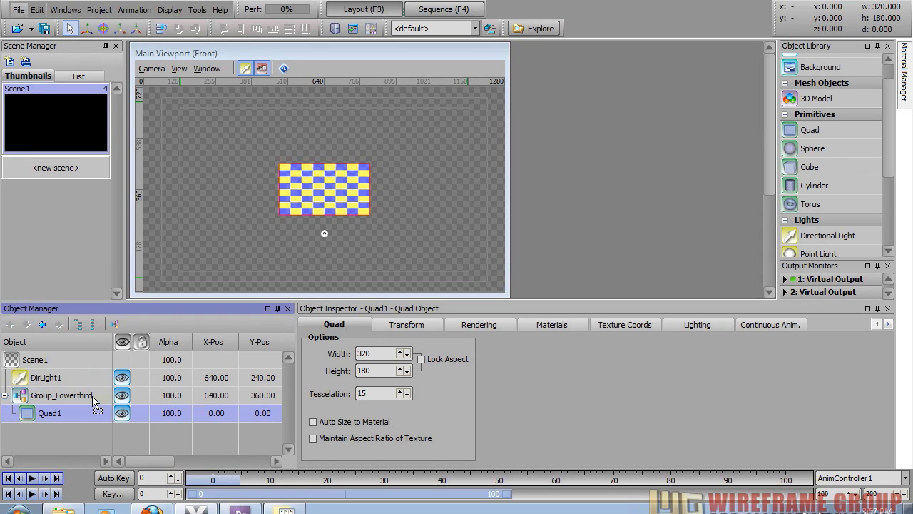
Step: Hide the Group_Lowerthird group together with its quad and show it again
{"action": "left_click", "coordinate": [30, 400]}
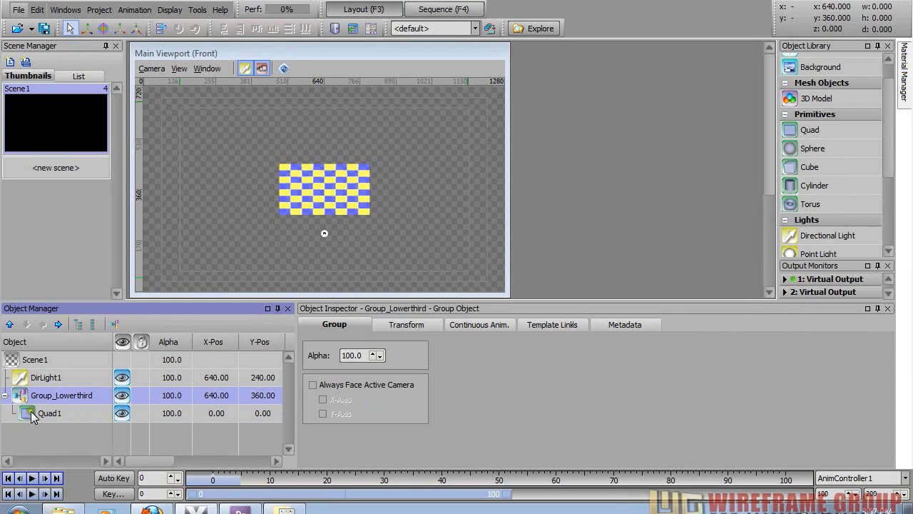
{"action": "left_click", "coordinate": [122, 396]}
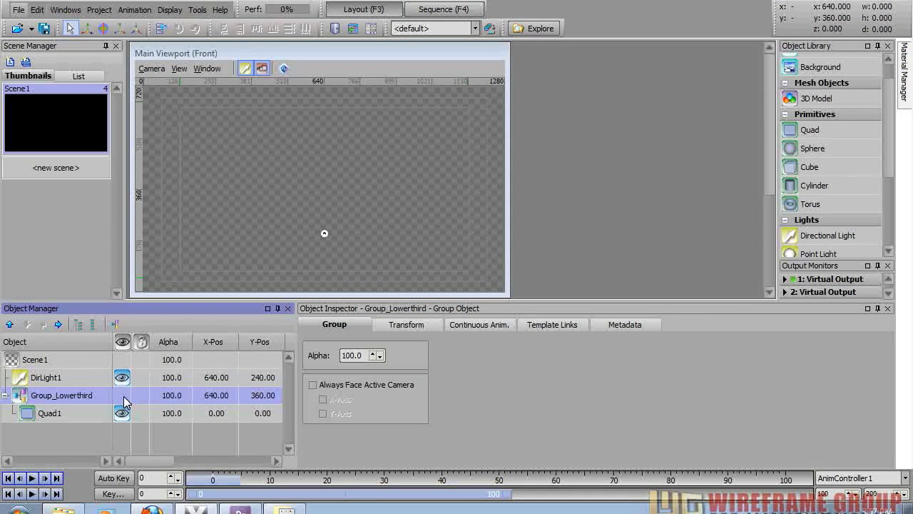
{"action": "left_click", "coordinate": [123, 398]}
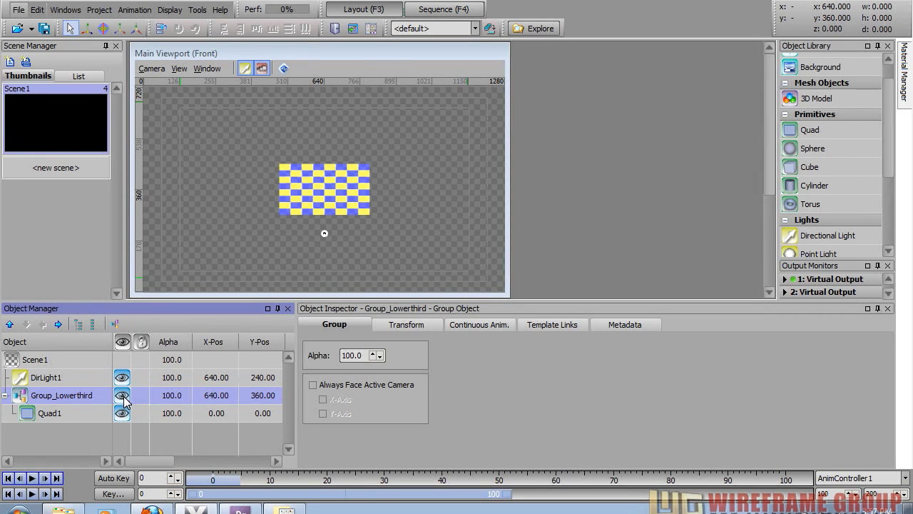
Step: Rename the quad inside the Group_Lowerthird group as bg
{"action": "left_click", "coordinate": [28, 414]}
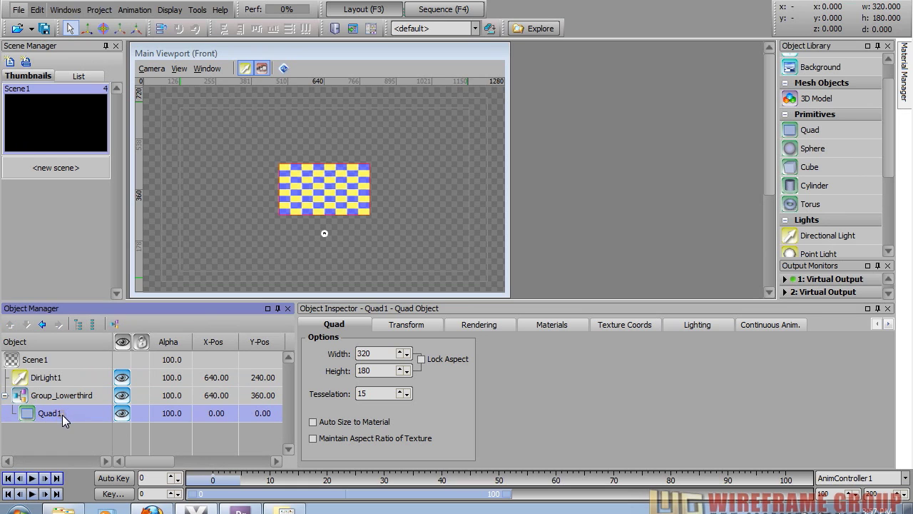
{"action": "right_click", "coordinate": [62, 414]}
{"action": "left_click", "coordinate": [104, 388]}
{"action": "type", "text": "bg"}
{"action": "key", "text": "Return"}
Step: Set the bg quad's width to 950 and its height to 100
{"action": "left_click", "coordinate": [350, 330]}
{"action": "left_click", "coordinate": [378, 353]}
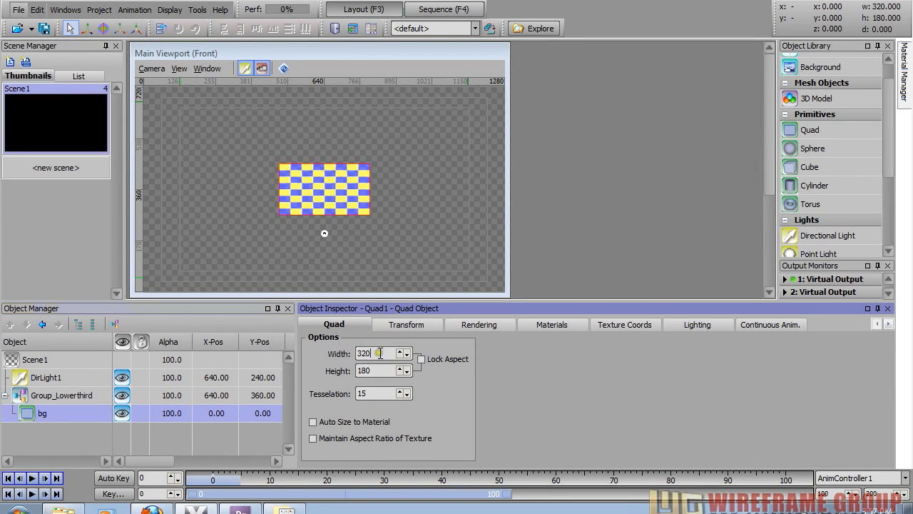
{"action": "scroll", "coordinate": [380, 354], "scroll_direction": "up", "scroll_amount": 10}
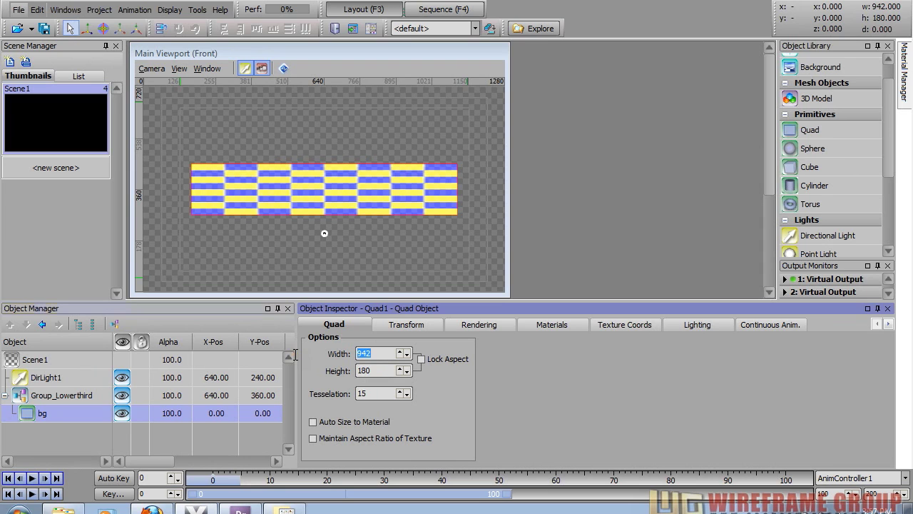
{"action": "type", "text": "950"}
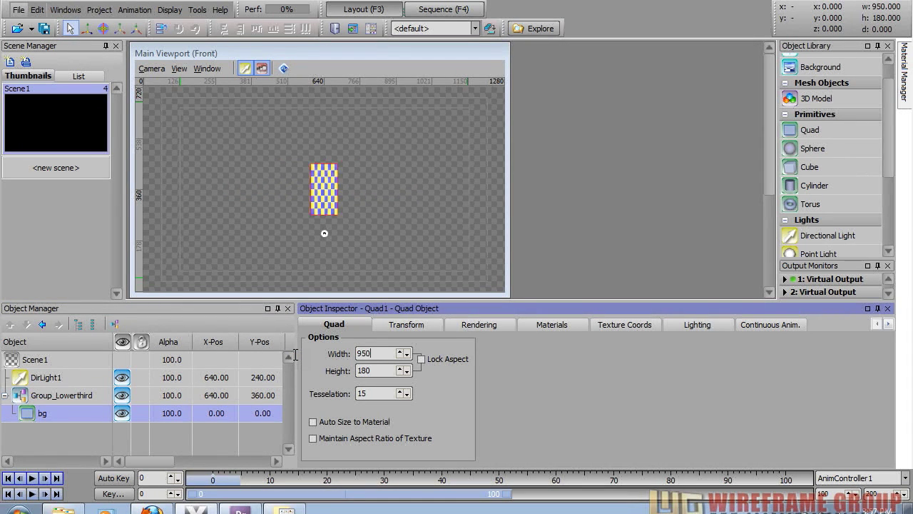
{"action": "double_click", "coordinate": [372, 370]}
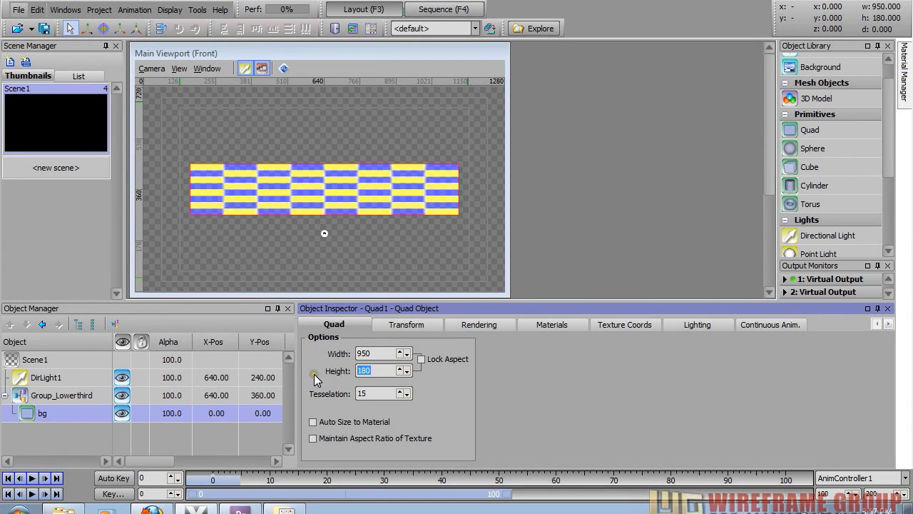
{"action": "type", "text": "100"}
Step: Move the bg quad to the lower part of the frame, at about X -98, Y -272
{"action": "left_click_drag", "start_coordinate": [385, 191], "coordinate": [357, 268]}
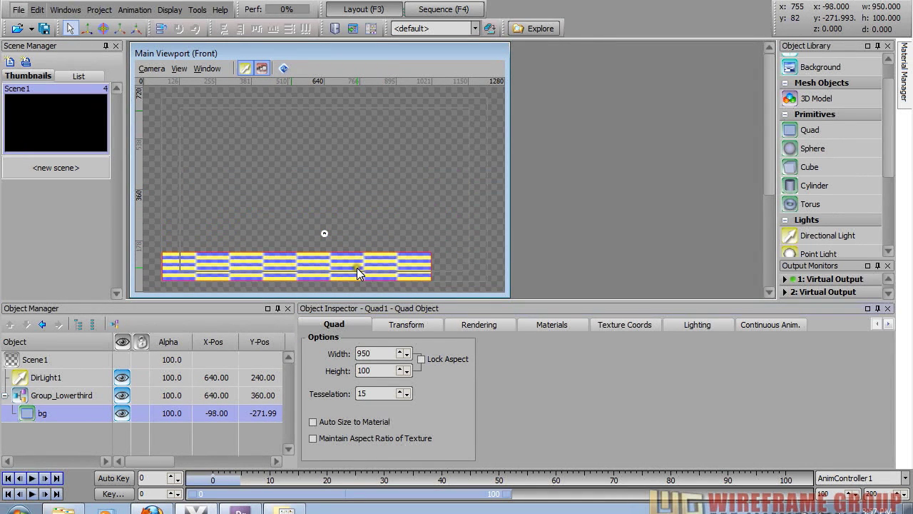
{"action": "mouse_move", "coordinate": [368, 272]}
{"action": "left_mouse_down"}
{"action": "mouse_move", "coordinate": [379, 259]}
{"action": "mouse_move", "coordinate": [355, 268]}
{"action": "mouse_move", "coordinate": [368, 275]}
{"action": "left_mouse_up"}
{"action": "left_click", "coordinate": [65, 398]}
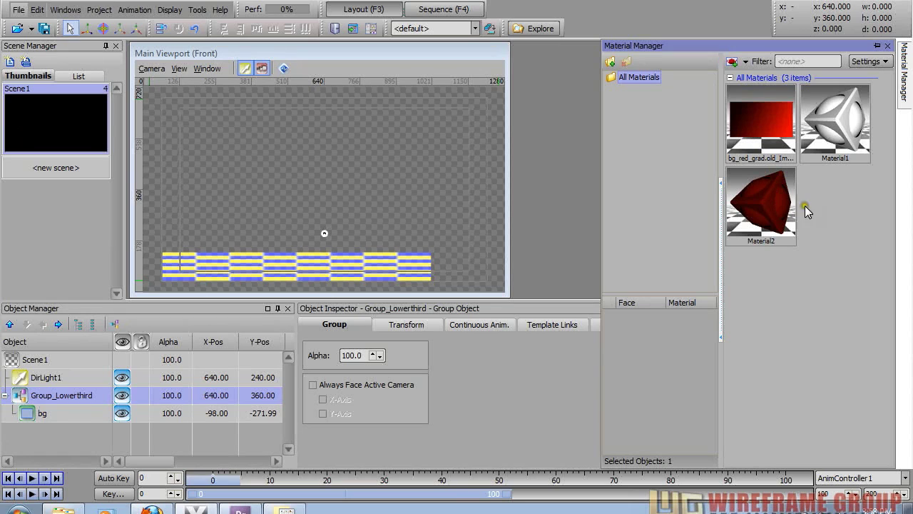
Step: Create a new image material from bg_red_grad.old.jpg in the gradients folder
{"action": "right_click", "coordinate": [818, 186]}
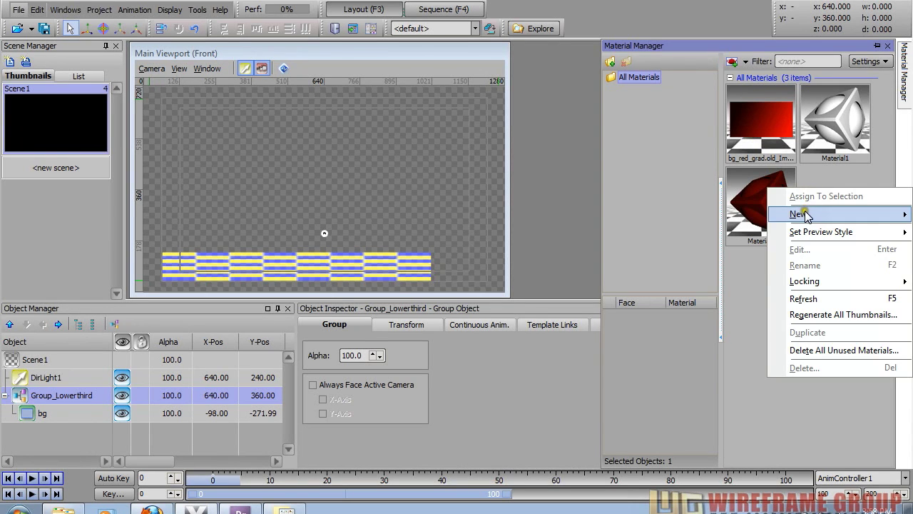
{"action": "mouse_move", "coordinate": [802, 213]}
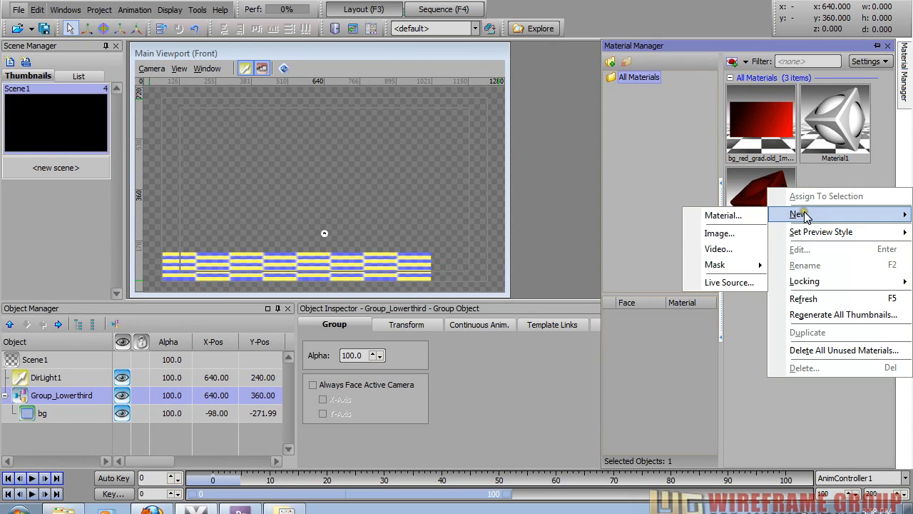
{"action": "left_click", "coordinate": [719, 234]}
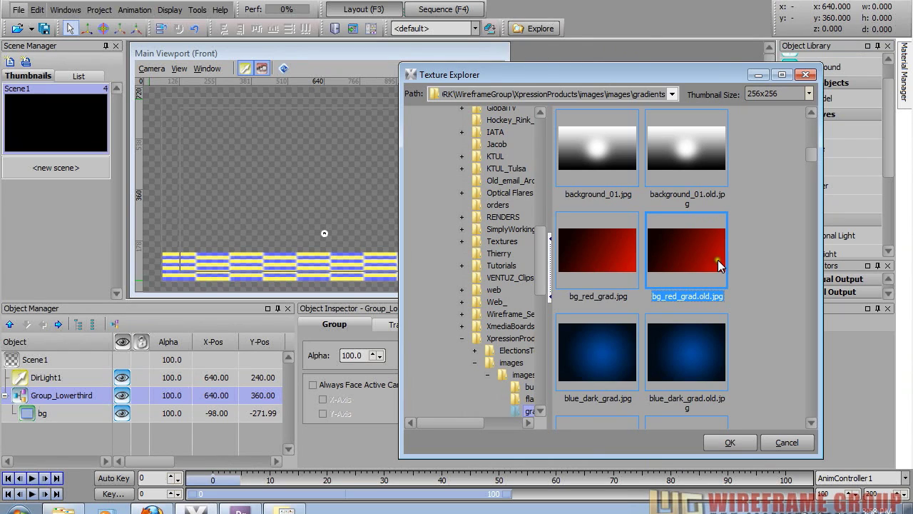
{"action": "left_click", "coordinate": [604, 266]}
{"action": "left_click", "coordinate": [673, 262]}
{"action": "mouse_move", "coordinate": [675, 264]}
{"action": "double_click", "coordinate": [685, 265]}
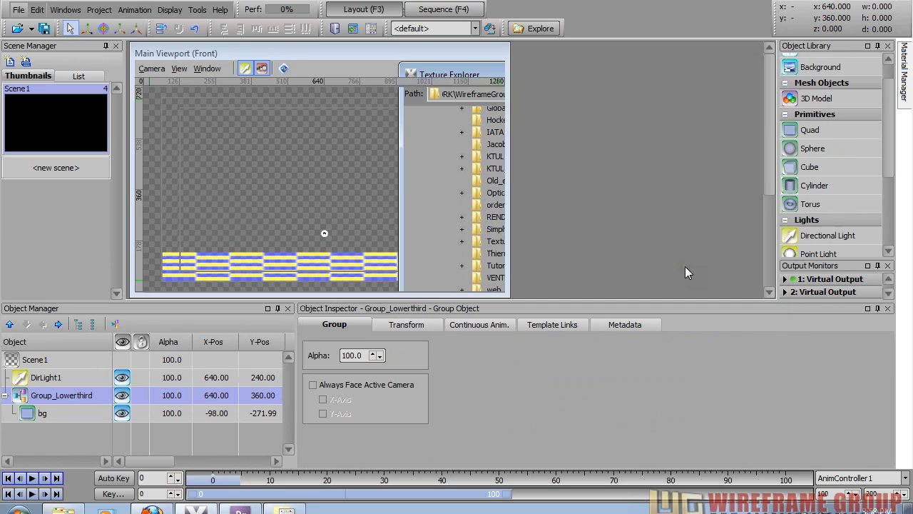
Step: Apply the new red gradient image material to the bg quad
{"action": "left_click", "coordinate": [904, 93]}
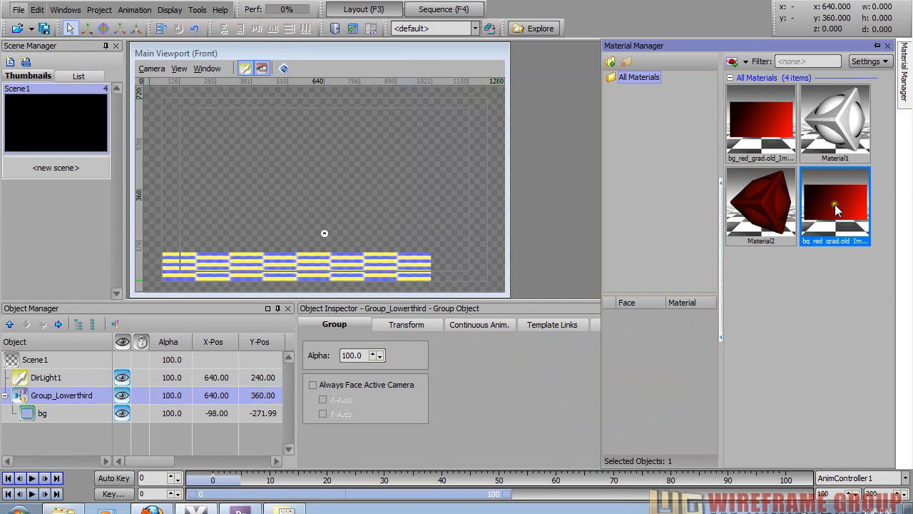
{"action": "left_click_drag", "start_coordinate": [835, 204], "coordinate": [352, 271]}
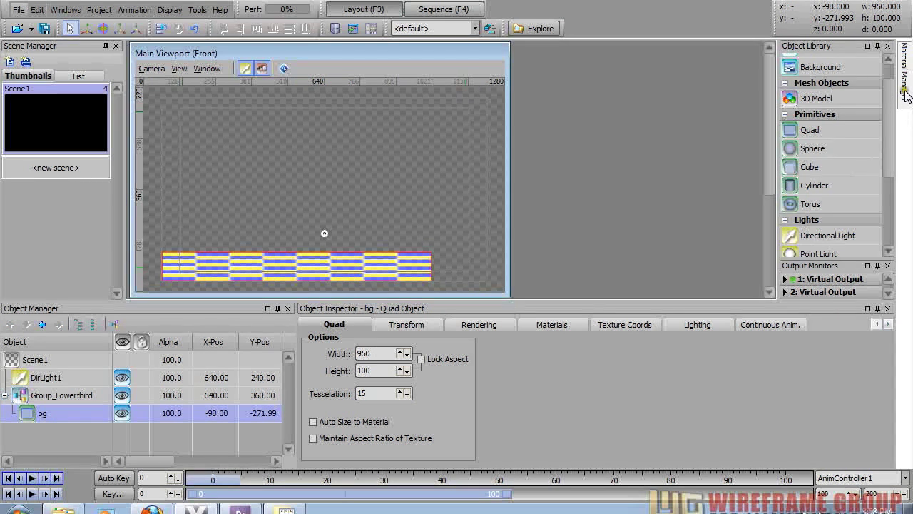
{"action": "mouse_move", "coordinate": [907, 95]}
{"action": "double_click", "coordinate": [834, 205]}
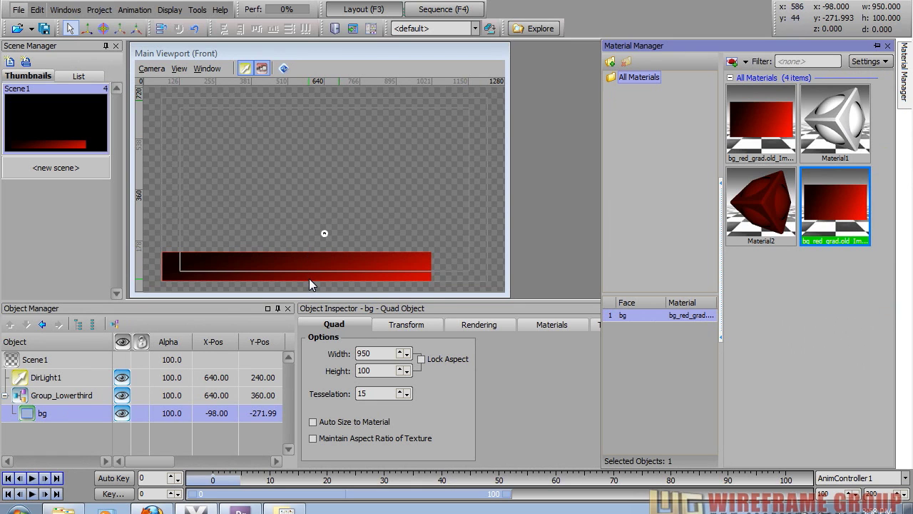
Step: Add a text object to the scene reading "Headline Text Goes Here"
{"action": "left_click", "coordinate": [24, 400]}
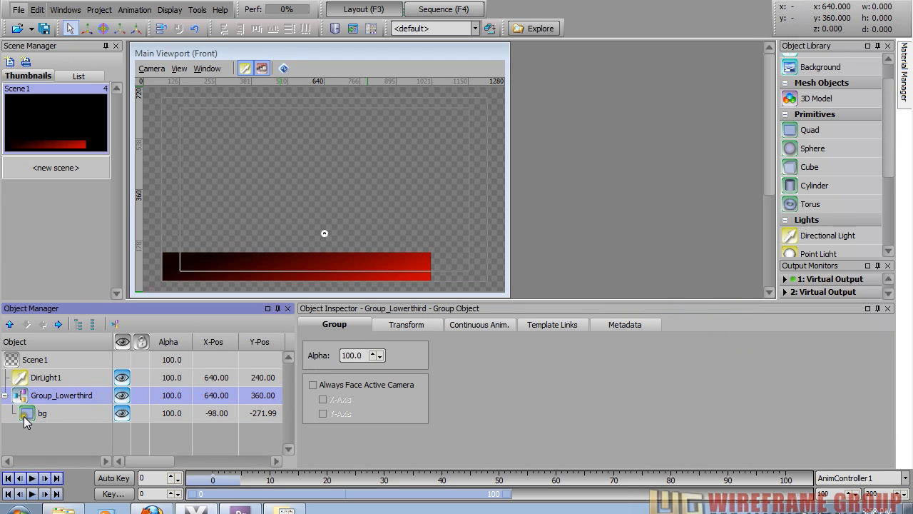
{"action": "left_click_drag", "start_coordinate": [889, 80], "coordinate": [890, 69]}
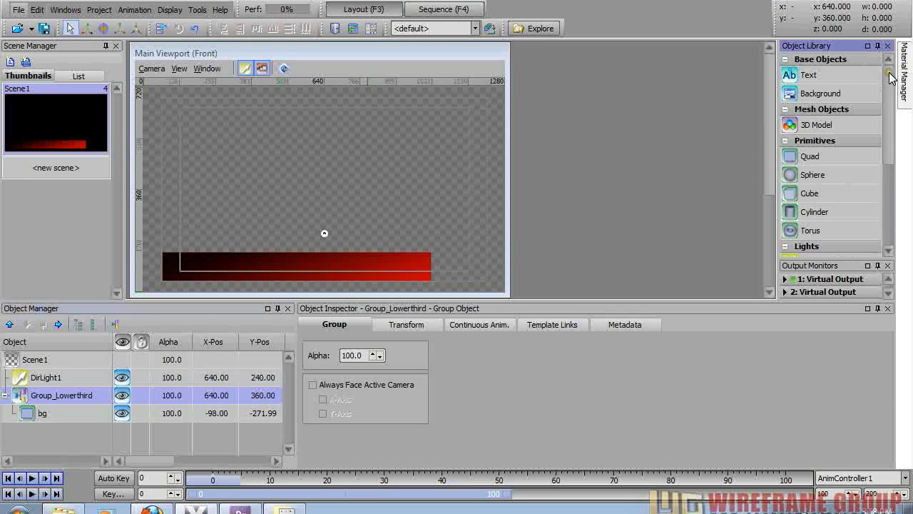
{"action": "double_click", "coordinate": [808, 76]}
{"action": "type", "text": "H"}
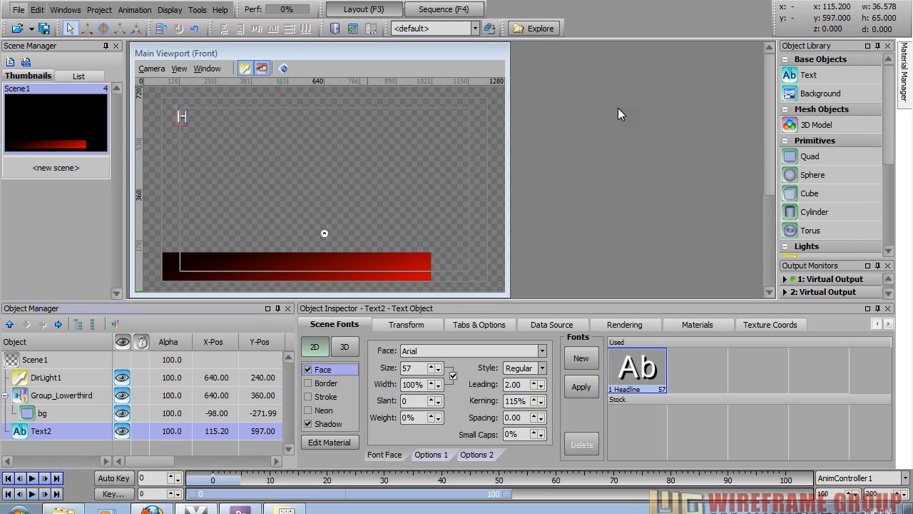
{"action": "type", "text": "eadline H"}
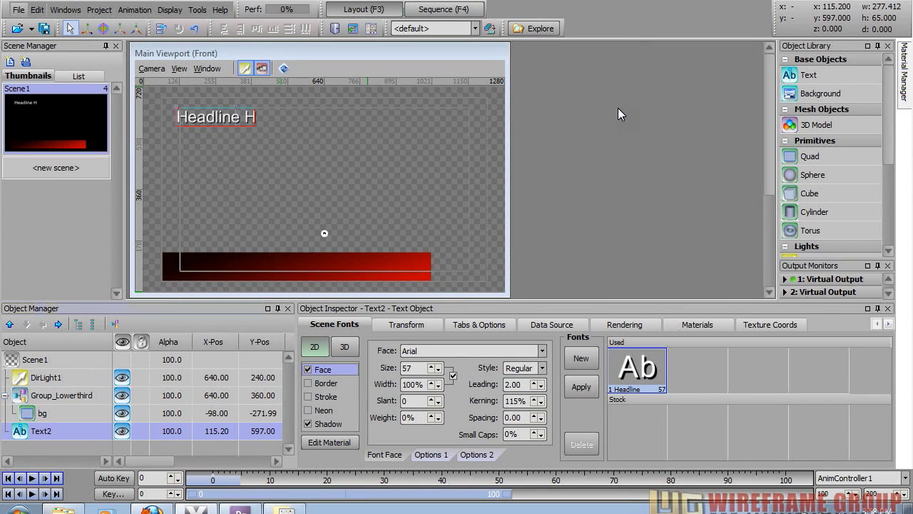
{"action": "key", "text": "BackSpace"}
{"action": "type", "text": "Text Goes Here"}
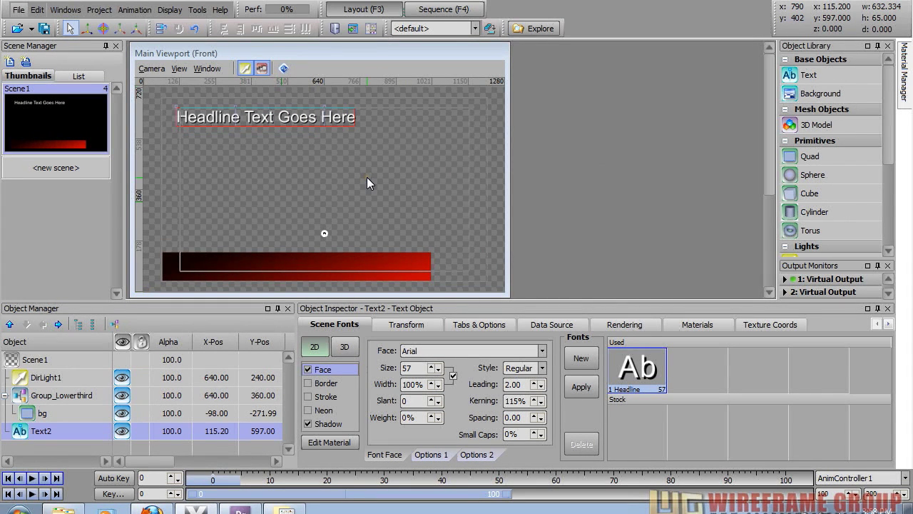
Step: Move the headline text onto the red bar, at about X 131, Y 91, and nest it inside Group_Lowerthird
{"action": "left_click_drag", "start_coordinate": [317, 120], "coordinate": [322, 262]}
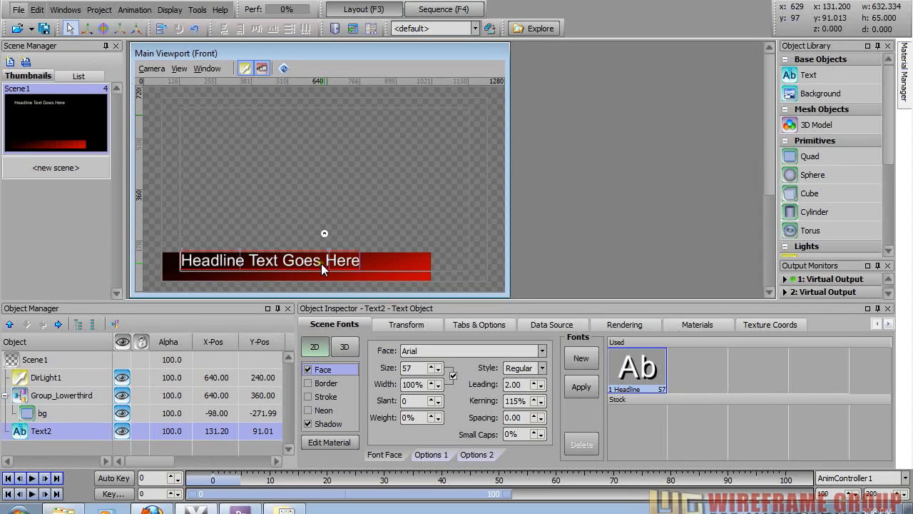
{"action": "left_click", "coordinate": [20, 435]}
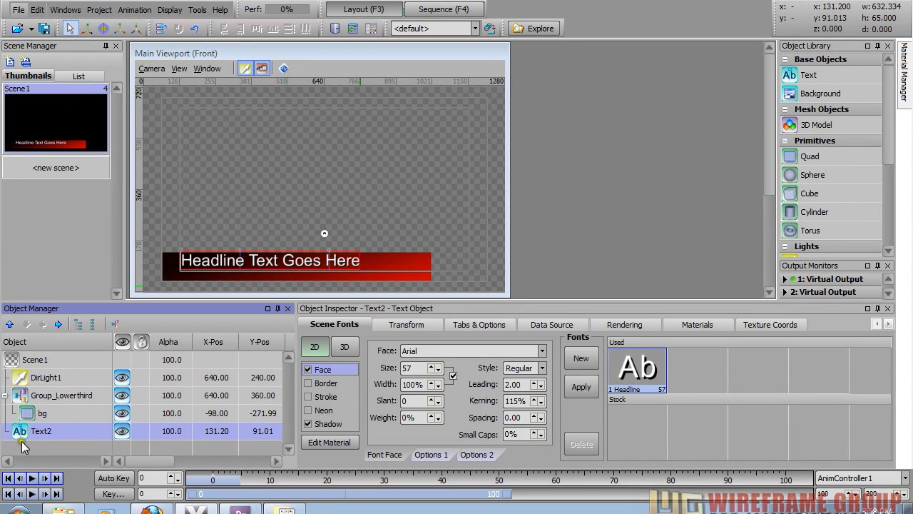
{"action": "left_click", "coordinate": [28, 428]}
{"action": "left_click_drag", "start_coordinate": [28, 428], "coordinate": [59, 397]}
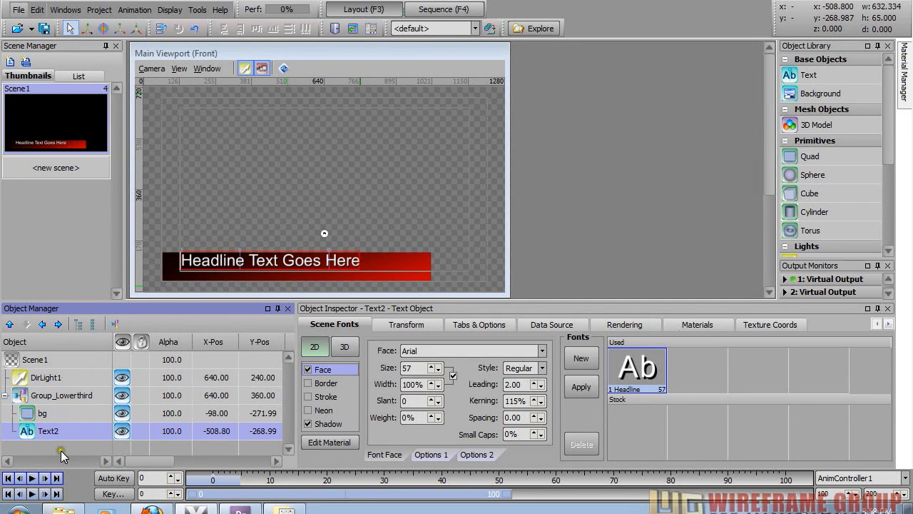
Step: Rename the text object inside Group_Lowerthird as "Headline"
{"action": "left_click", "coordinate": [62, 431]}
{"action": "type", "text": "Headline"}
{"action": "key", "text": "Return"}
Step: Change the headline font's face to Impact and set its small caps to 70%
{"action": "left_click", "coordinate": [330, 325]}
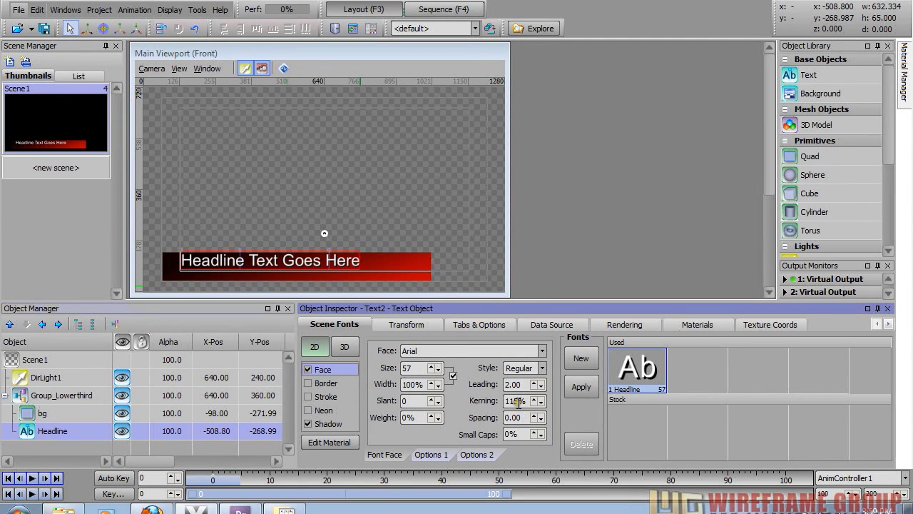
{"action": "left_click", "coordinate": [436, 349]}
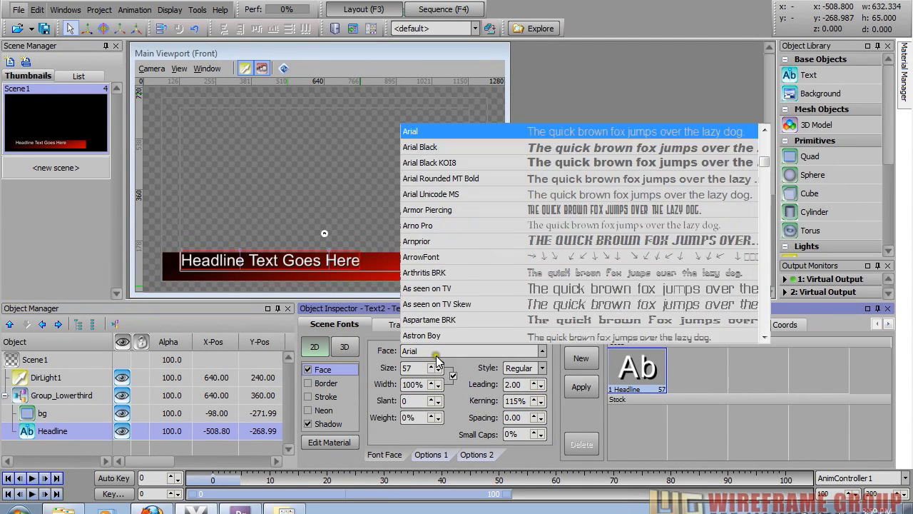
{"action": "left_click", "coordinate": [436, 354]}
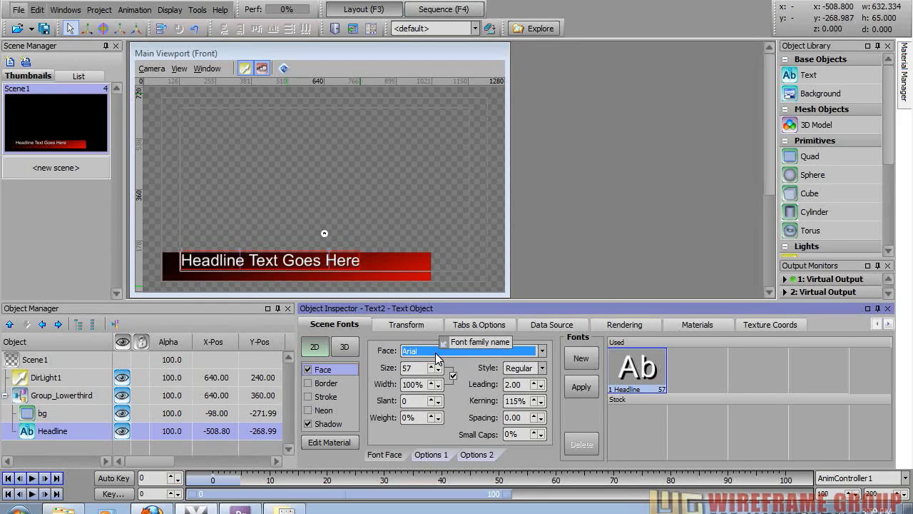
{"action": "scroll", "coordinate": [435, 353], "scroll_direction": "up", "scroll_amount": 3}
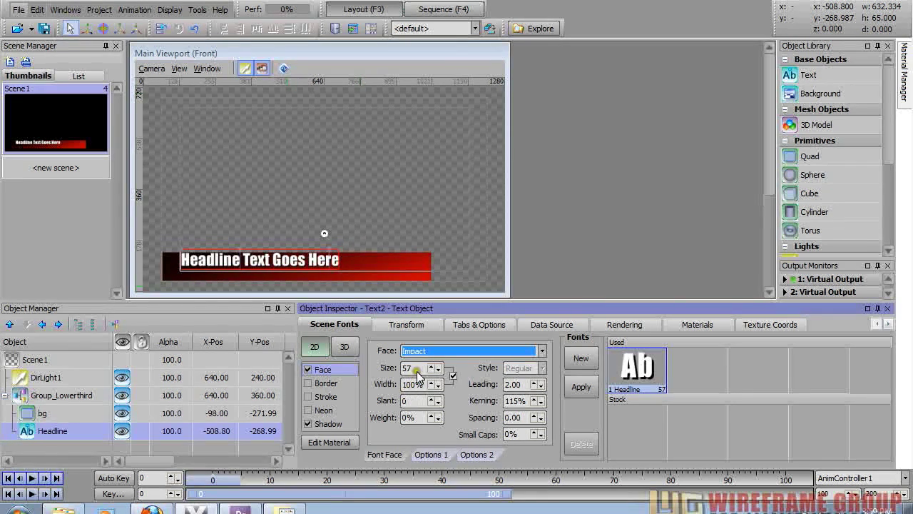
{"action": "left_click", "coordinate": [417, 367]}
{"action": "left_click", "coordinate": [526, 434]}
{"action": "left_click", "coordinate": [506, 434]}
{"action": "type", "text": "7"}
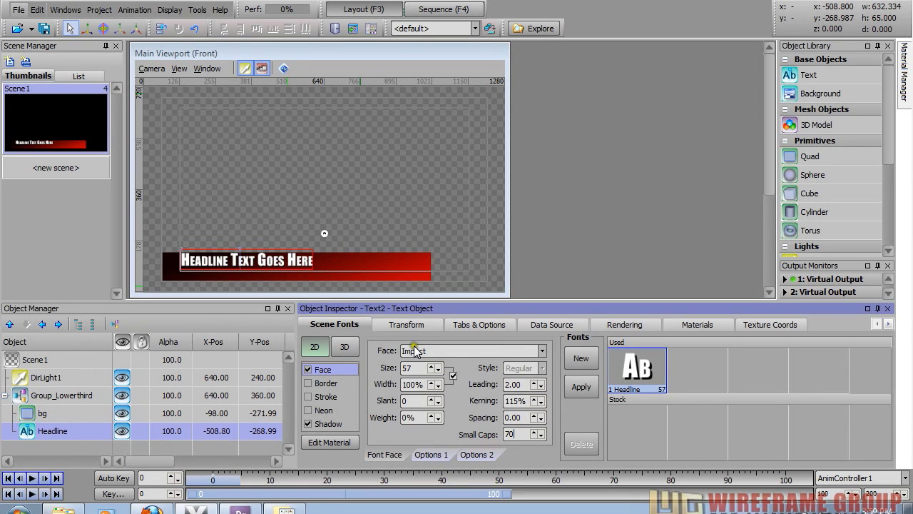
Step: Lower the headline text slightly on the red bar, to a Y position of -271.987
{"action": "left_click", "coordinate": [406, 324]}
{"action": "scroll", "coordinate": [354, 373], "scroll_direction": "down", "scroll_amount": 2}
{"action": "scroll", "coordinate": [354, 372], "scroll_direction": "down", "scroll_amount": 1}
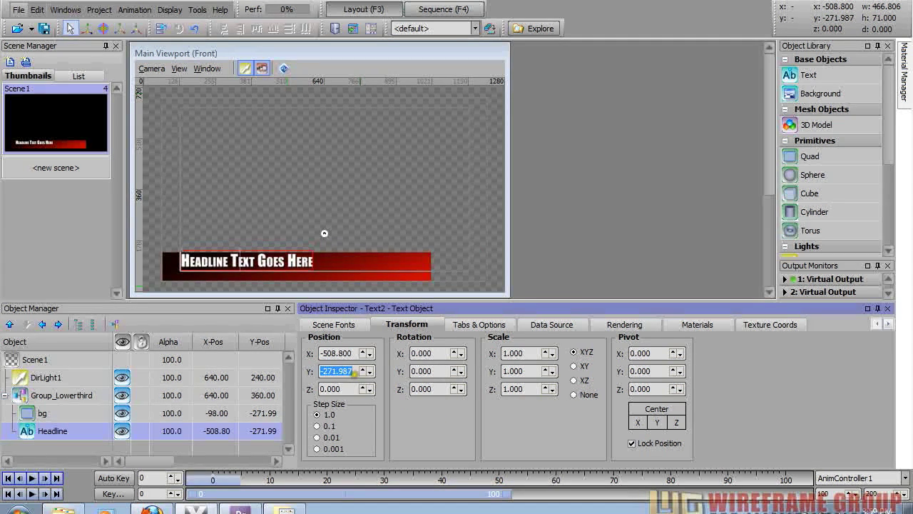
Step: Append filler x characters to the headline text until it nearly reaches the right end of the red bar
{"action": "left_click", "coordinate": [26, 433]}
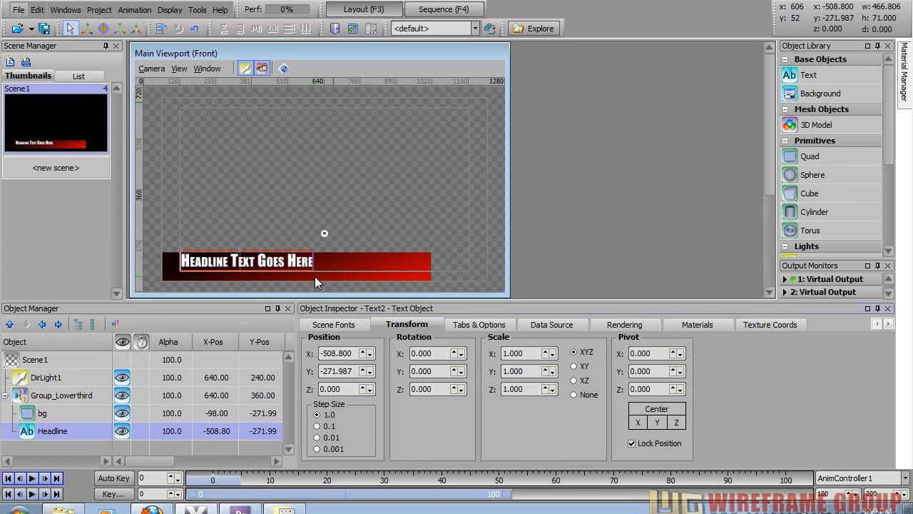
{"action": "type", "text": "xxxxxxxxxxxxx"}
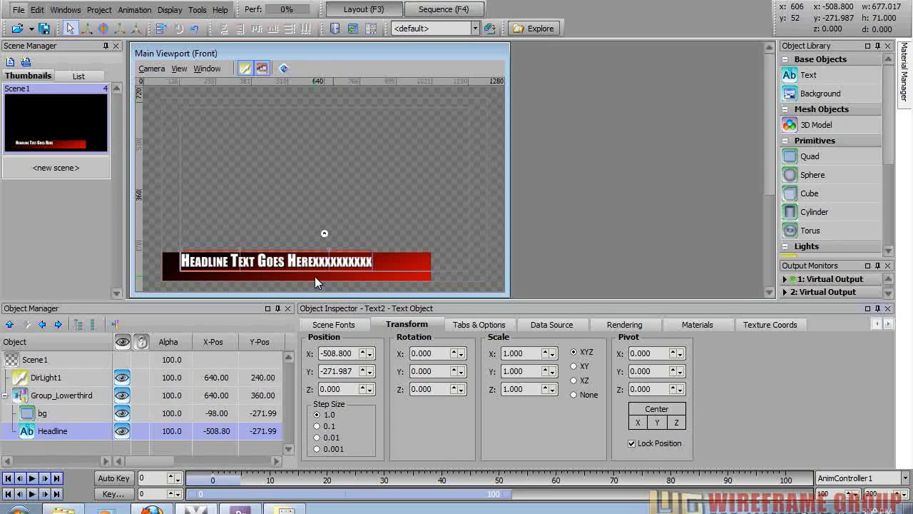
{"action": "type", "text": "xxxxxxxxxxx"}
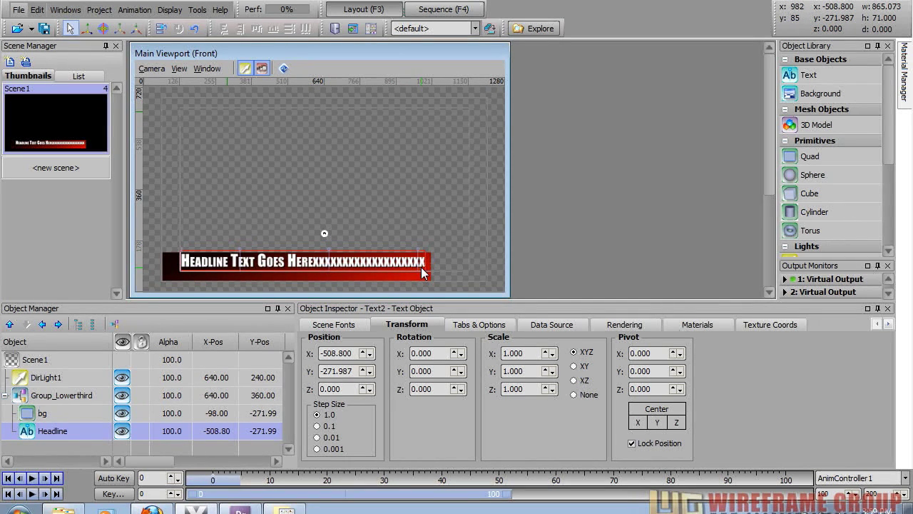
Step: Set the headline's Auto Squeeze maximum width to its current width, 865.07, and enable Auto Squeeze
{"action": "left_click", "coordinate": [468, 326]}
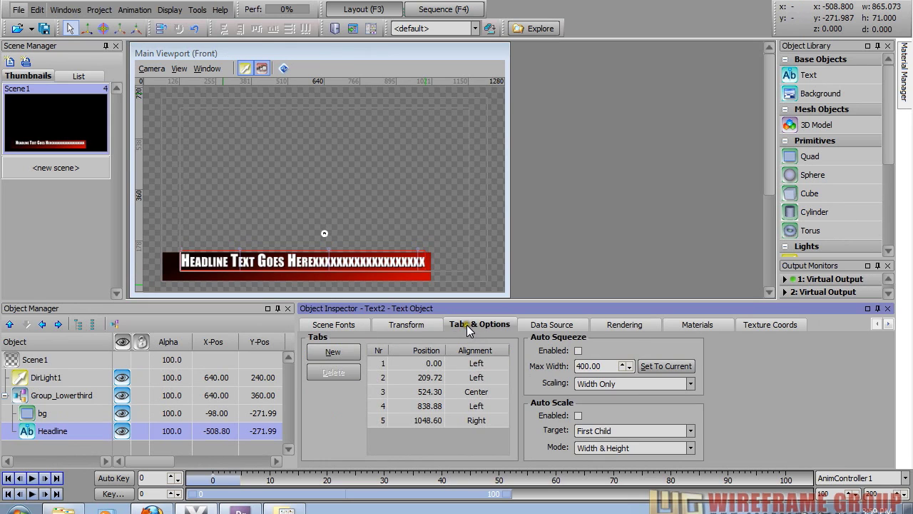
{"action": "left_click", "coordinate": [650, 368]}
{"action": "left_click_drag", "start_coordinate": [604, 367], "coordinate": [578, 367]}
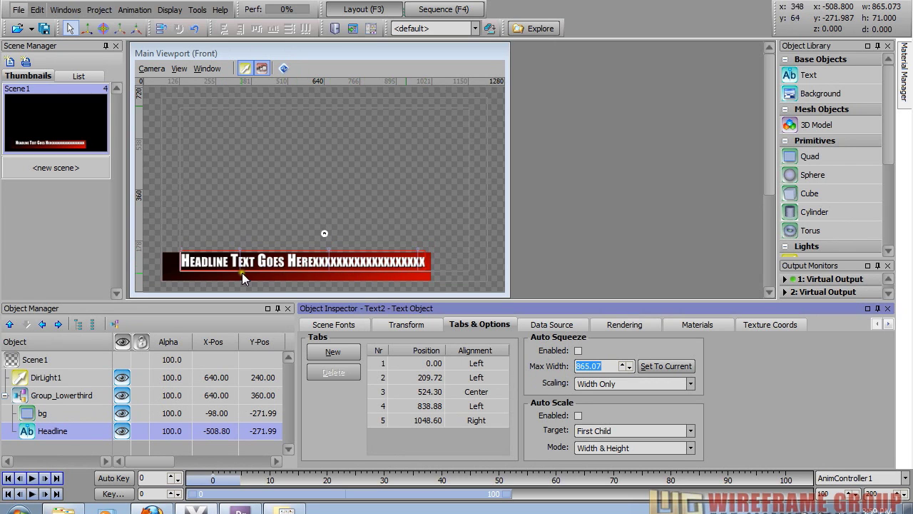
{"action": "left_click", "coordinate": [605, 367]}
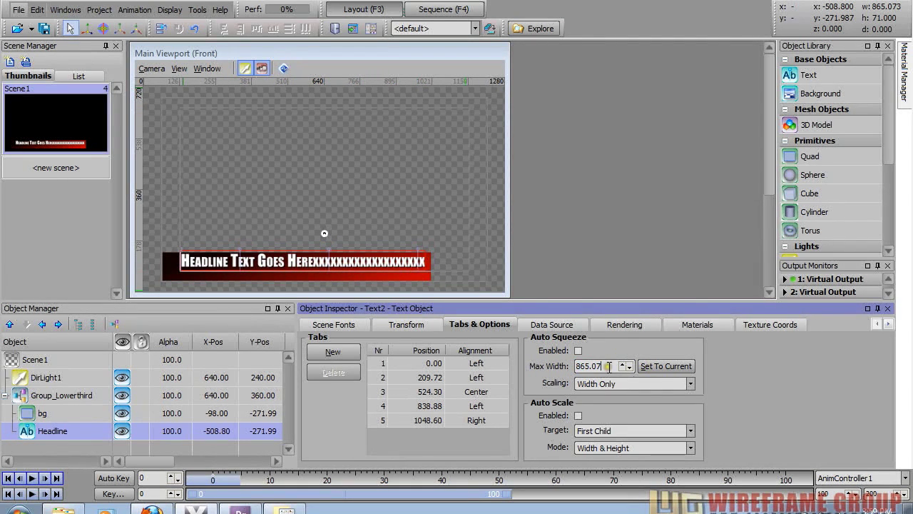
{"action": "double_click", "coordinate": [610, 366]}
{"action": "left_click", "coordinate": [605, 366]}
{"action": "left_click", "coordinate": [578, 350]}
Step: Test Auto Squeeze by adding more filler characters to the headline, and delete all filler back to "Headline Text Goes Here"
{"action": "left_click", "coordinate": [412, 262]}
{"action": "type", "text": "fdfbxcfgbsdfgs"}
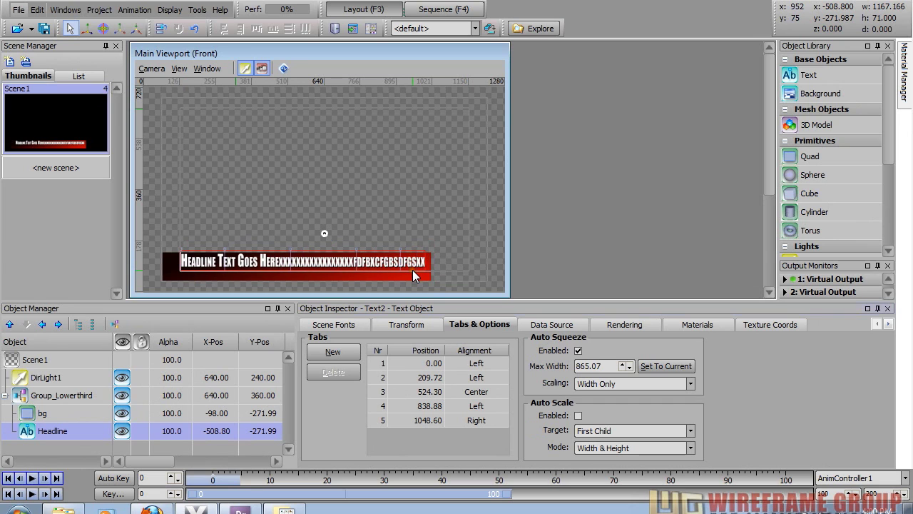
{"action": "key", "text": "BackSpace"}
{"action": "key", "text": "BackSpace"}
{"action": "key", "text": "BackSpace"}
{"action": "key", "text": "BackSpace"}
{"action": "key", "text": "BackSpace"}
{"action": "key", "text": "BackSpace"}
{"action": "key", "text": "BackSpace"}
{"action": "key", "text": "BackSpace"}
{"action": "key", "text": "BackSpace"}
{"action": "key", "text": "BackSpace"}
{"action": "key", "text": "BackSpace"}
{"action": "key", "text": "BackSpace"}
{"action": "key", "text": "BackSpace"}
{"action": "key", "text": "BackSpace"}
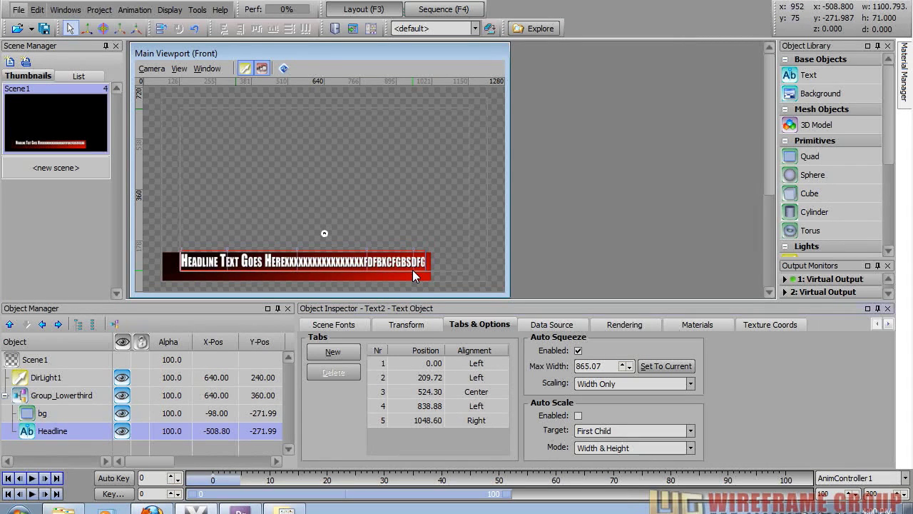
{"action": "key", "text": "BackSpace"}
{"action": "key", "text": "BackSpace"}
{"action": "key", "text": "BackSpace"}
{"action": "key", "text": "BackSpace"}
{"action": "key", "text": "BackSpace"}
{"action": "key", "text": "BackSpace"}
{"action": "key", "text": "BackSpace"}
{"action": "key", "text": "BackSpace"}
{"action": "key", "text": "BackSpace"}
{"action": "key", "text": "BackSpace"}
{"action": "key", "text": "BackSpace"}
{"action": "key", "text": "BackSpace"}
{"action": "key", "text": "BackSpace"}
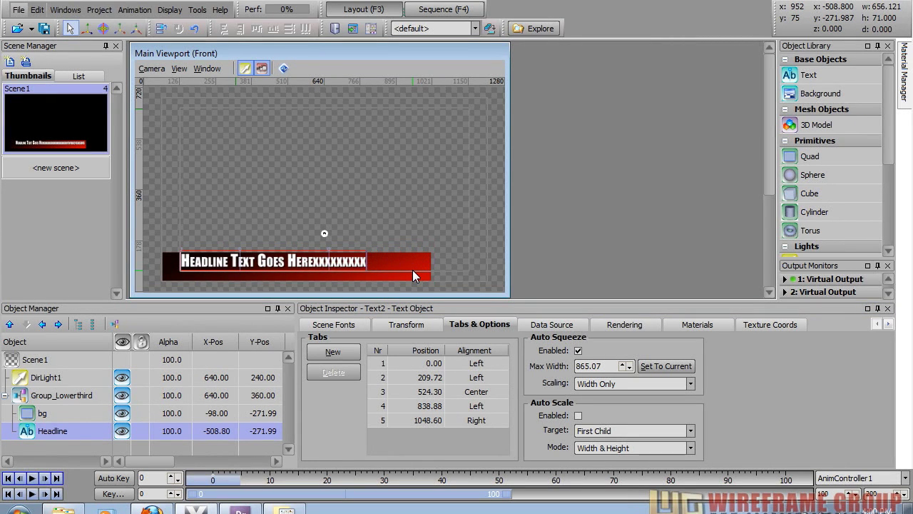
{"action": "key", "text": "BackSpace"}
{"action": "key", "text": "BackSpace"}
{"action": "key", "text": "BackSpace"}
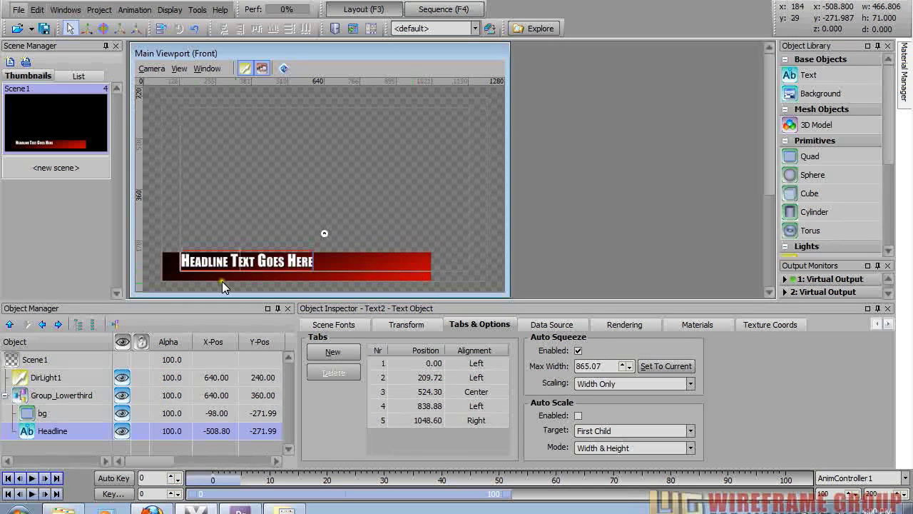
Step: Copy and paste the Headline text object within Group_Lowerthird and rename the copy as "Subline"
{"action": "right_click", "coordinate": [28, 439]}
{"action": "left_click", "coordinate": [51, 235]}
{"action": "right_click", "coordinate": [25, 431]}
{"action": "left_click", "coordinate": [52, 251]}
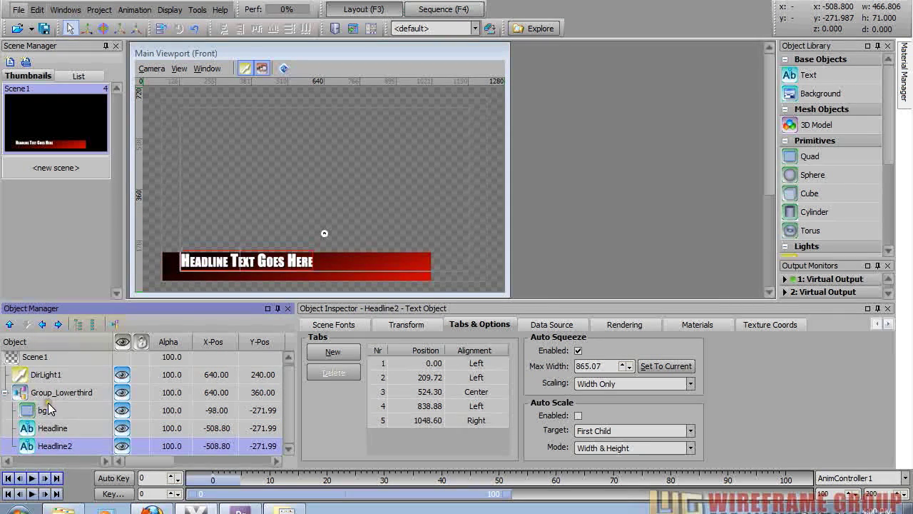
{"action": "left_click", "coordinate": [59, 447]}
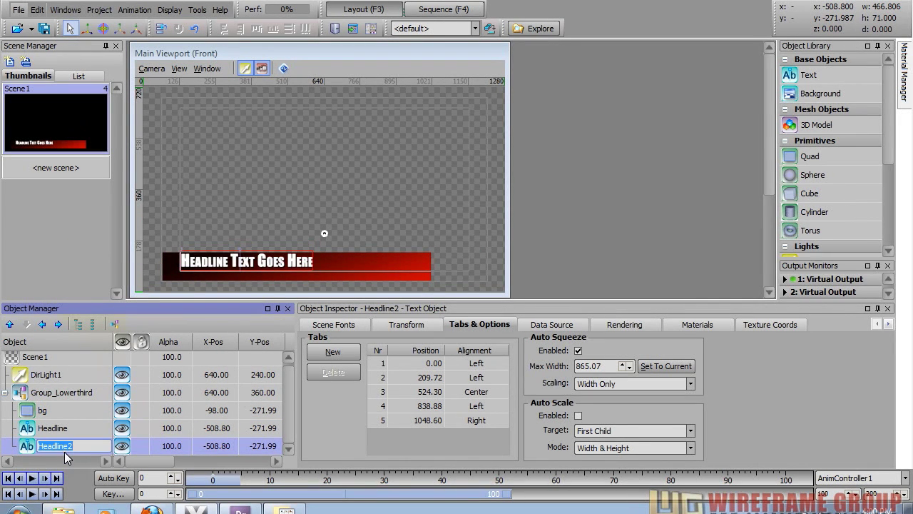
{"action": "type", "text": "Subline"}
{"action": "key", "text": "Return"}
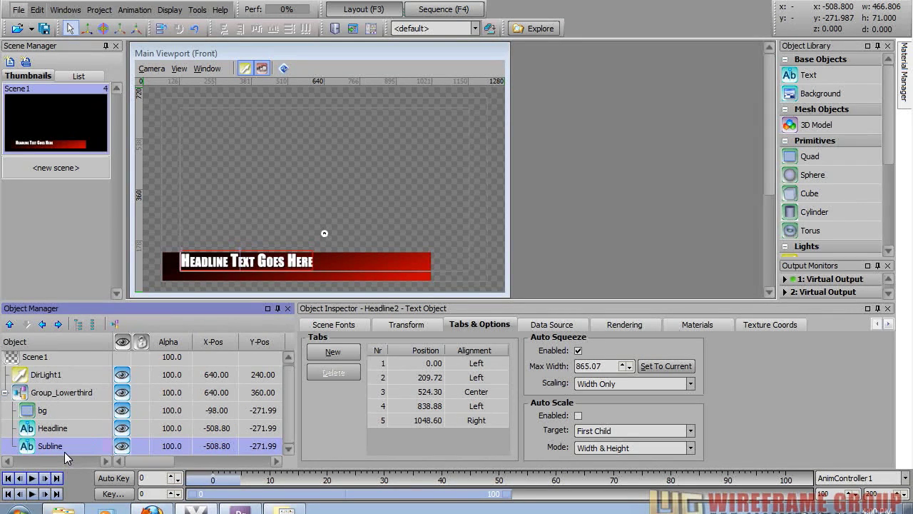
Step: Move the Subline text below the headline, to a Y position of -315.987
{"action": "left_click", "coordinate": [406, 325]}
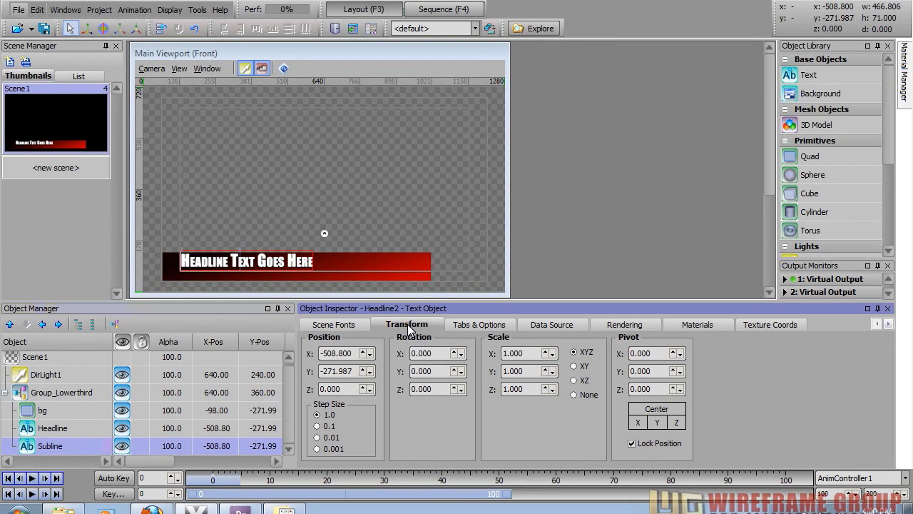
{"action": "left_click_drag", "start_coordinate": [359, 371], "coordinate": [357, 383]}
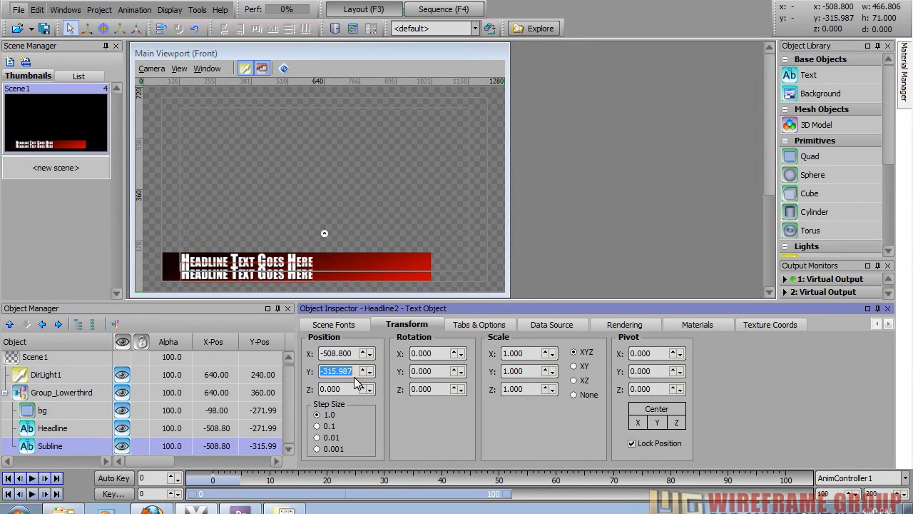
{"action": "left_click", "coordinate": [25, 460]}
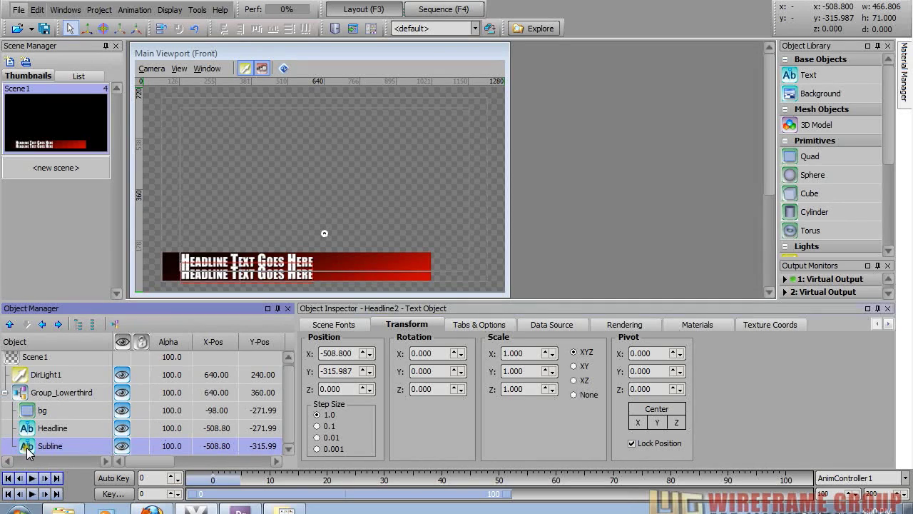
Step: Duplicate the Headline font in the scene fonts and rename the copy as "Subline"
{"action": "left_click", "coordinate": [333, 324]}
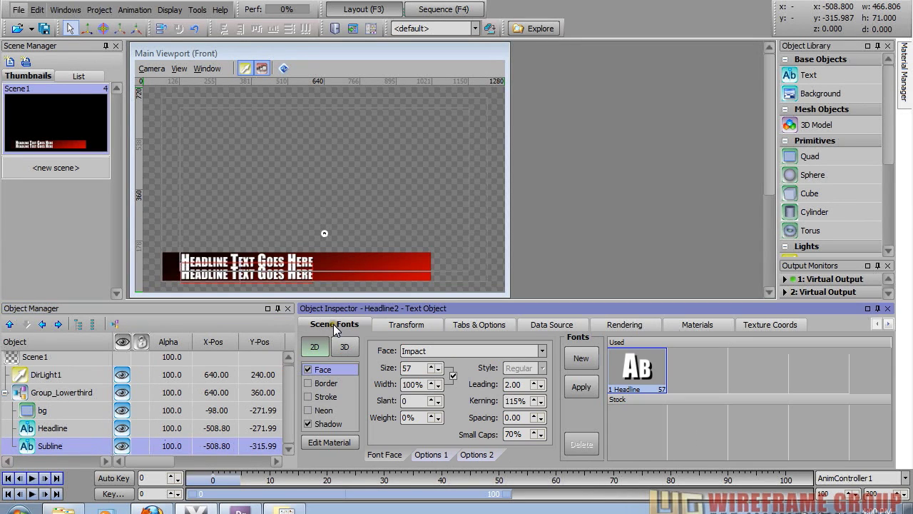
{"action": "right_click", "coordinate": [637, 376]}
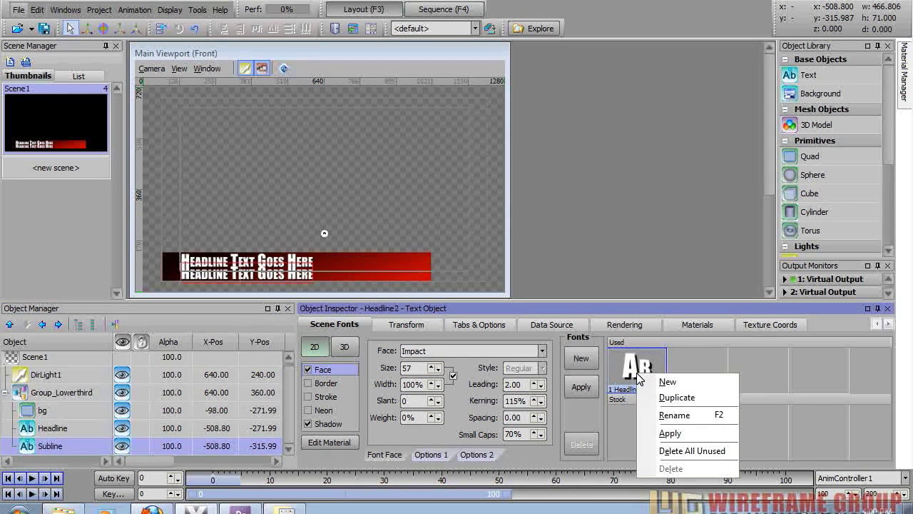
{"action": "left_click", "coordinate": [659, 398]}
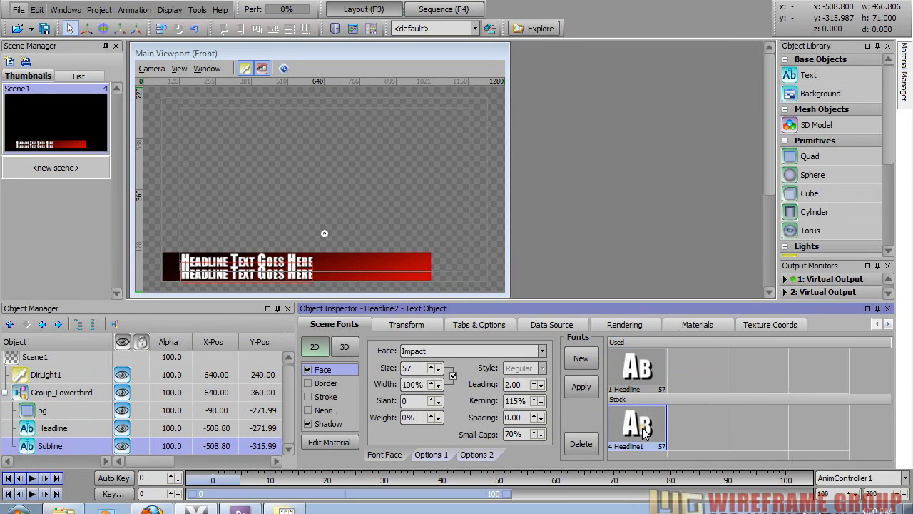
{"action": "right_click", "coordinate": [645, 430]}
{"action": "left_click", "coordinate": [684, 368]}
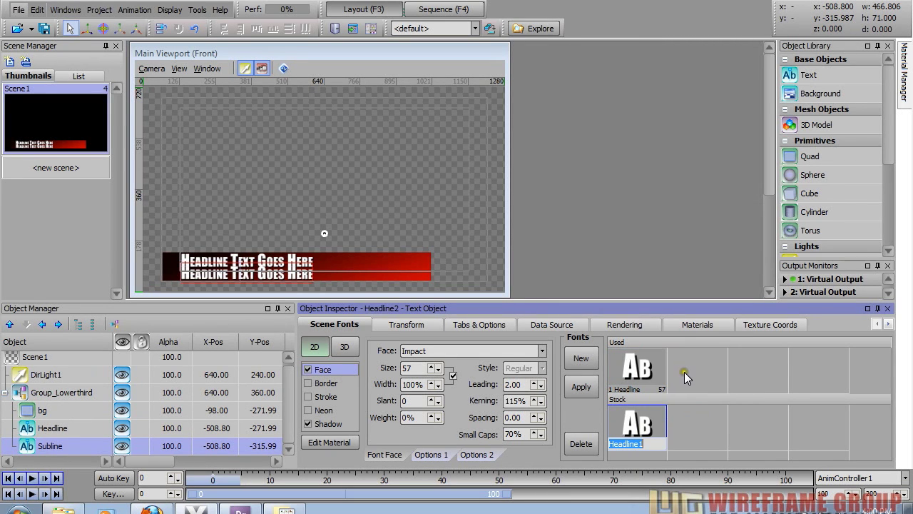
{"action": "type", "text": "Subline"}
{"action": "key", "text": "Return"}
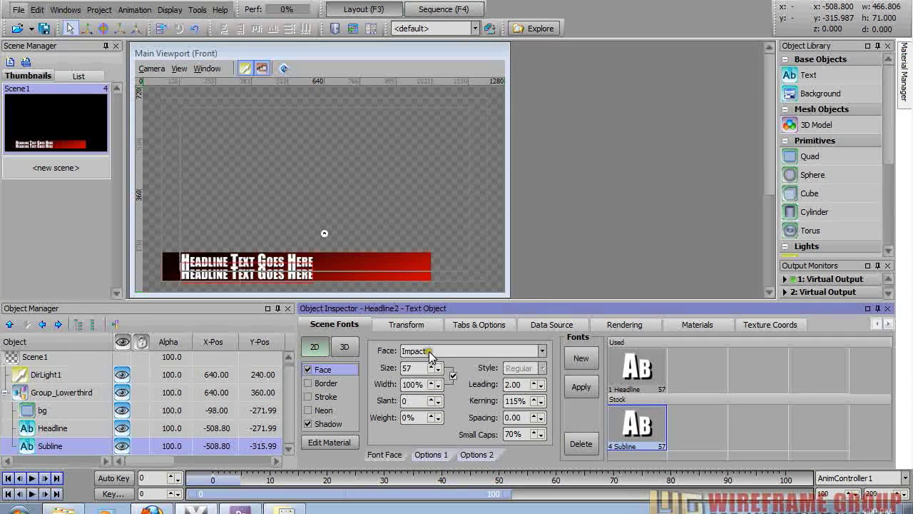
Step: Apply the Subline font to the whole lower text line and change the font's face to Arial
{"action": "double_click", "coordinate": [227, 276]}
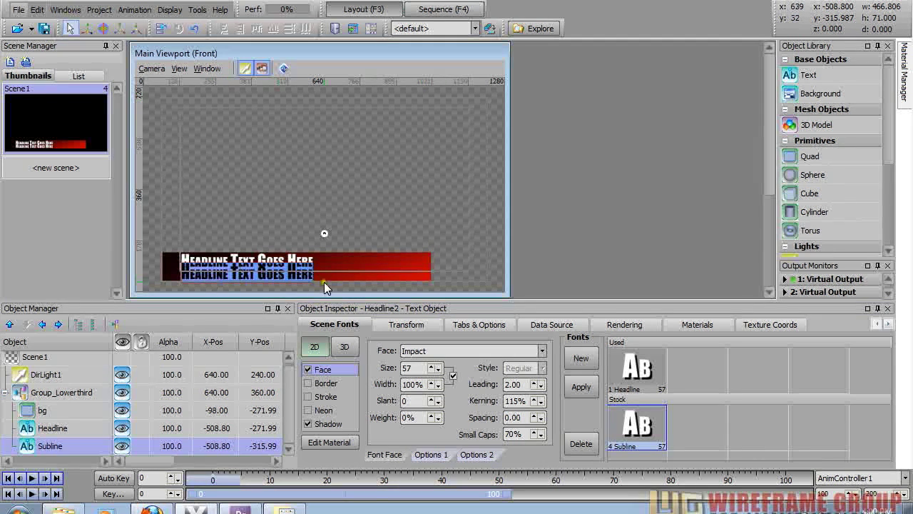
{"action": "double_click", "coordinate": [645, 428]}
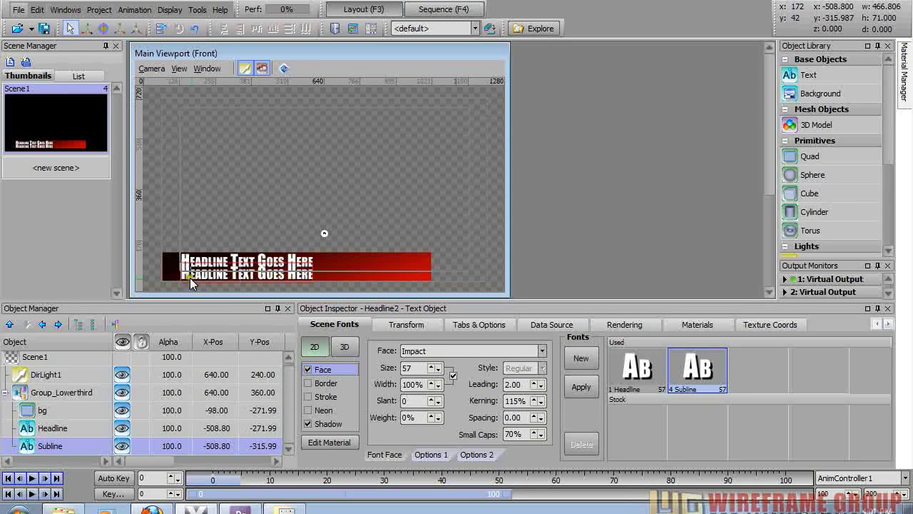
{"action": "left_click", "coordinate": [441, 353]}
{"action": "left_click", "coordinate": [440, 355]}
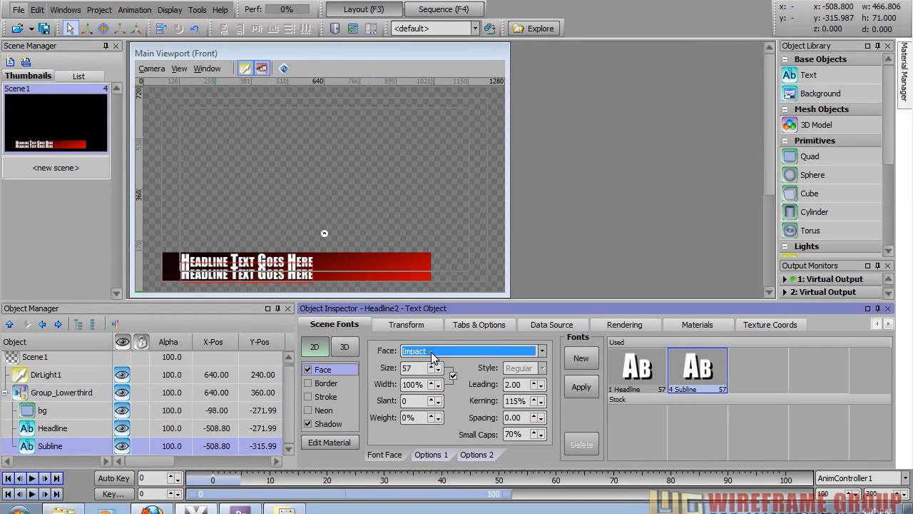
{"action": "type", "text": "Arial"}
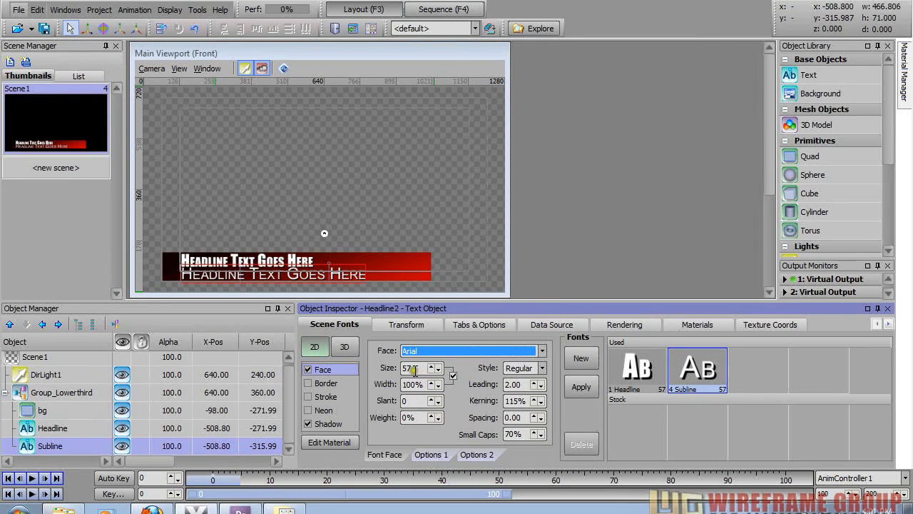
Step: Set the Subline font's small caps to 0% and its size to 47
{"action": "left_click", "coordinate": [416, 368]}
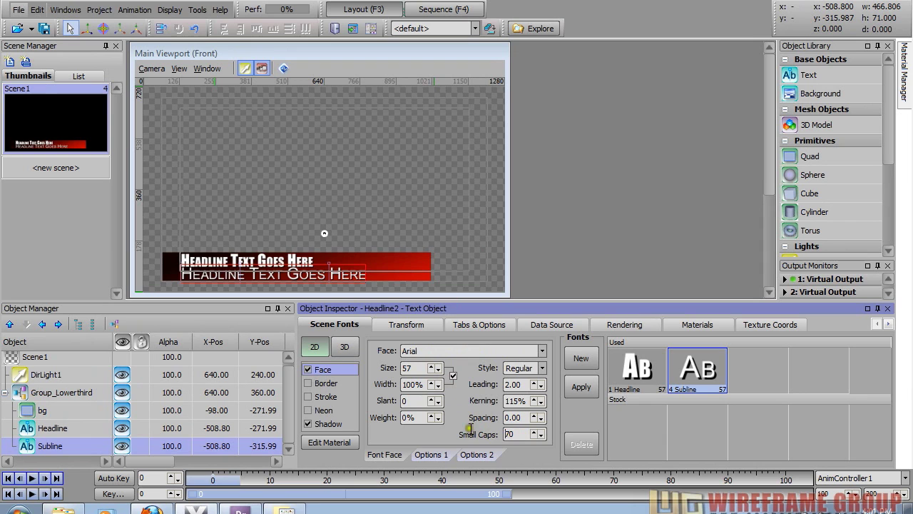
{"action": "double_click", "coordinate": [512, 434]}
{"action": "type", "text": "0"}
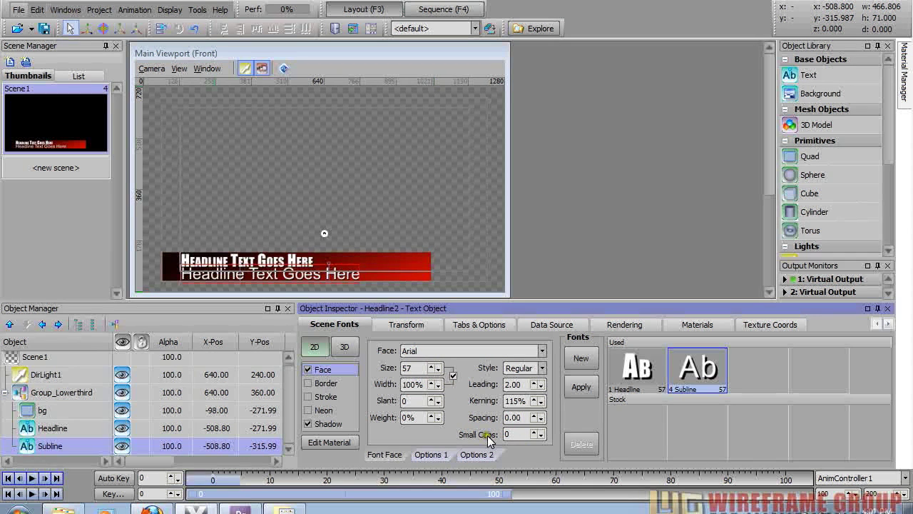
{"action": "left_click", "coordinate": [414, 367]}
{"action": "left_click", "coordinate": [438, 369]}
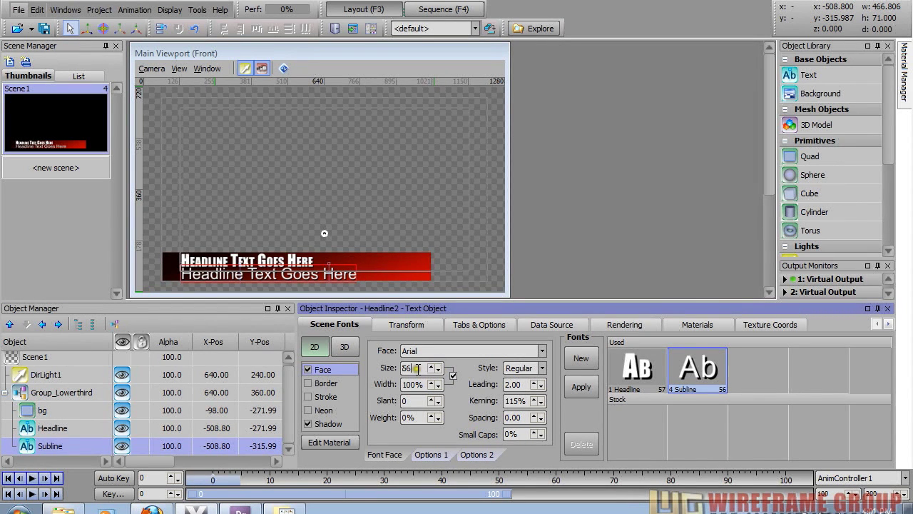
{"action": "double_click", "coordinate": [413, 367]}
{"action": "type", "text": "40"}
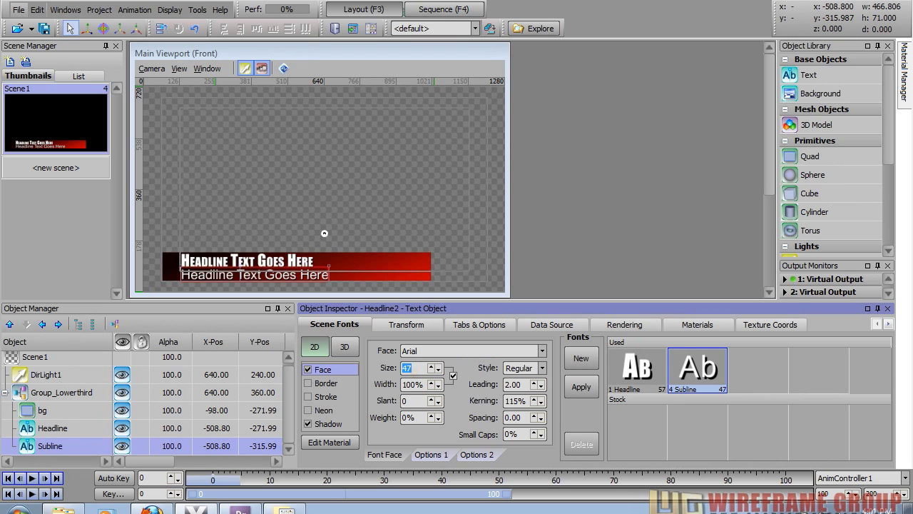
Step: Set the Subline font's size to 39 and change the lower line's wording to "Subline Text Goes Here"
{"action": "key", "text": "Return"}
{"action": "key", "text": "Down"}
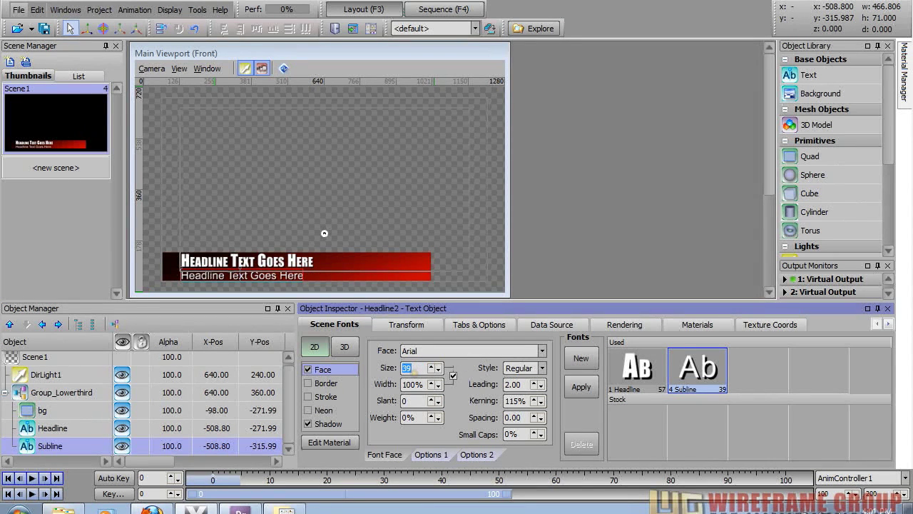
{"action": "left_click_drag", "start_coordinate": [204, 279], "coordinate": [144, 281]}
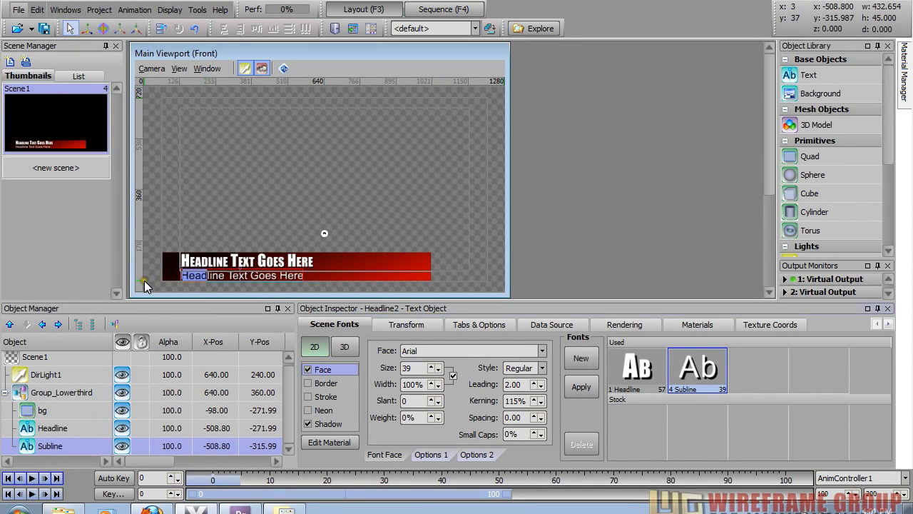
{"action": "type", "text": "Subl"}
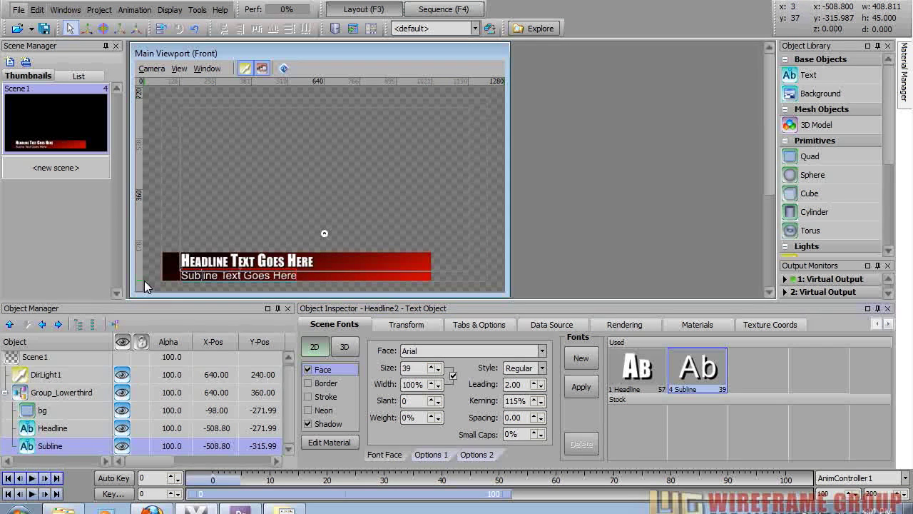
Step: Move the Subline text closer to the headline, to a Y position of -309.987
{"action": "left_click", "coordinate": [407, 325]}
{"action": "left_click", "coordinate": [348, 371]}
{"action": "key", "text": "Up"}
{"action": "key", "text": "Up"}
{"action": "key", "text": "Up"}
{"action": "key", "text": "Up"}
{"action": "key", "text": "Up"}
{"action": "key", "text": "Up"}
{"action": "key", "text": "Up"}
{"action": "key", "text": "Up"}
{"action": "key", "text": "Up"}
{"action": "key", "text": "Down"}
{"action": "key", "text": "Down"}
{"action": "key", "text": "Down"}
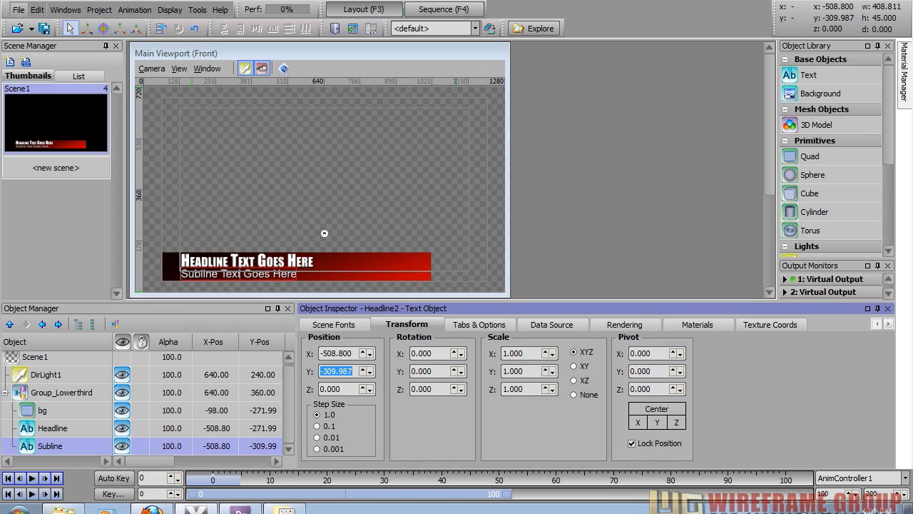
Step: Test a long run of x characters at the end of the Subline text and delete them again
{"action": "left_click", "coordinate": [293, 273]}
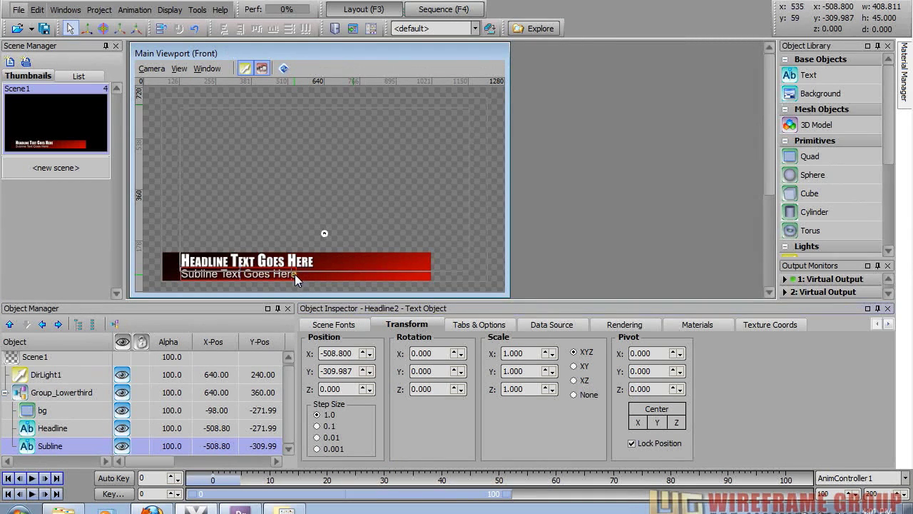
{"action": "type", "text": "xxxxxxxxxxxxxxxxxxxxxxxxxxxxxx"}
{"action": "key", "text": "BackSpace"}
{"action": "key", "text": "BackSpace"}
{"action": "key", "text": "BackSpace"}
{"action": "key", "text": "BackSpace"}
{"action": "key", "text": "BackSpace"}
{"action": "key", "text": "BackSpace"}
{"action": "key", "text": "BackSpace"}
{"action": "key", "text": "BackSpace"}
{"action": "key", "text": "BackSpace"}
{"action": "key", "text": "BackSpace"}
{"action": "key", "text": "BackSpace"}
{"action": "key", "text": "BackSpace"}
{"action": "key", "text": "BackSpace"}
{"action": "key", "text": "BackSpace"}
{"action": "key", "text": "BackSpace"}
{"action": "key", "text": "BackSpace"}
{"action": "key", "text": "BackSpace"}
{"action": "key", "text": "BackSpace"}
{"action": "key", "text": "BackSpace"}
{"action": "key", "text": "BackSpace"}
Step: Rename Scene1 as "Lowerthird"
{"action": "left_click", "coordinate": [30, 430]}
{"action": "left_click", "coordinate": [31, 393]}
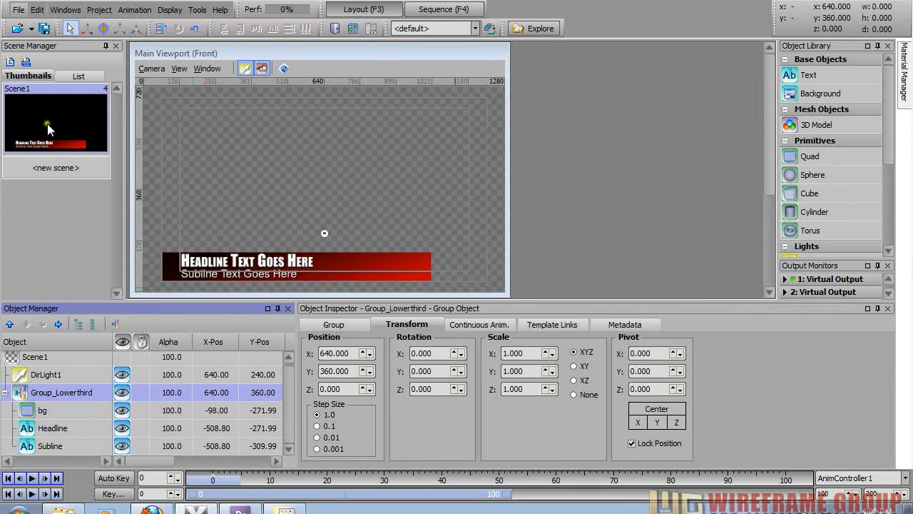
{"action": "right_click", "coordinate": [48, 126]}
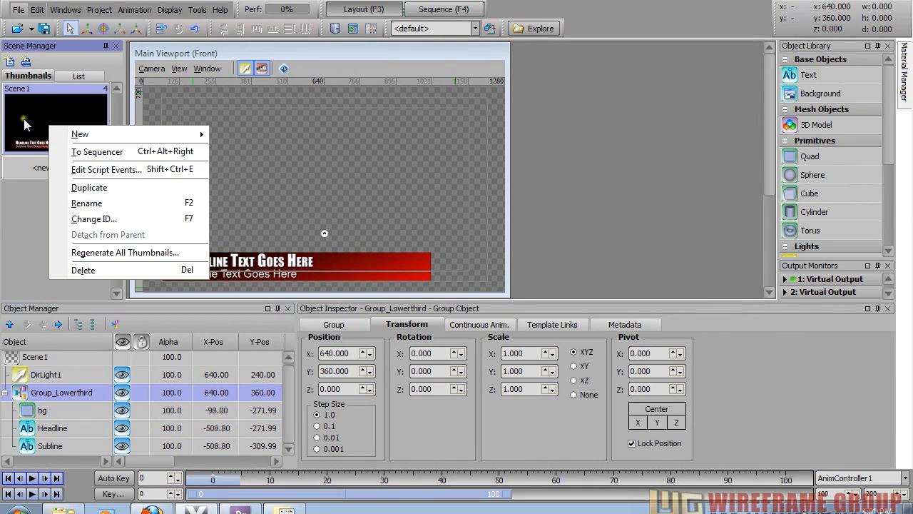
{"action": "left_click", "coordinate": [86, 205]}
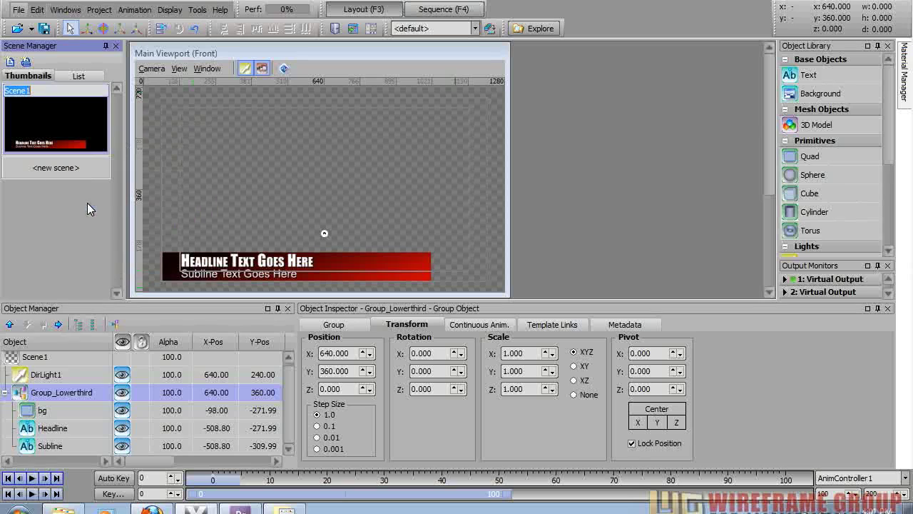
{"action": "type", "text": "Lowerthird"}
{"action": "key", "text": "Return"}
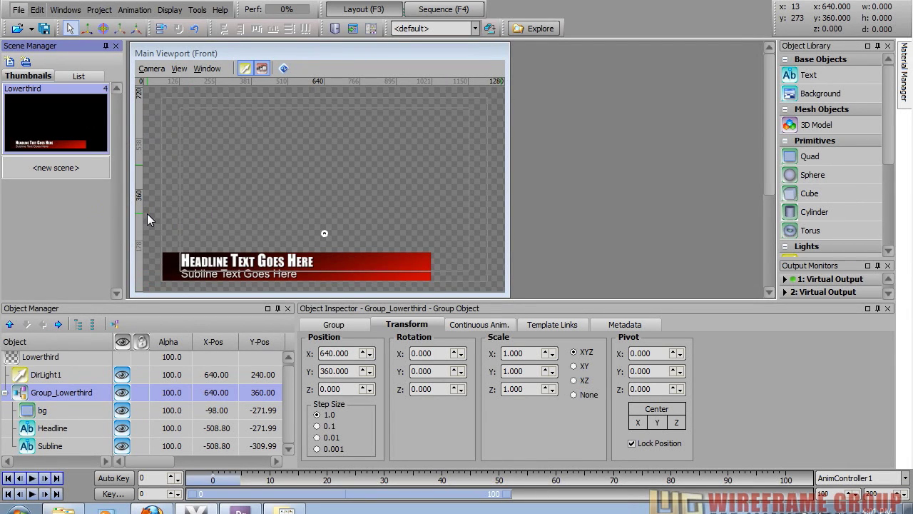
Step: Add the Lowerthird scene to the sequence as a take item and inspect its Headline and Subline template data
{"action": "left_click", "coordinate": [449, 11]}
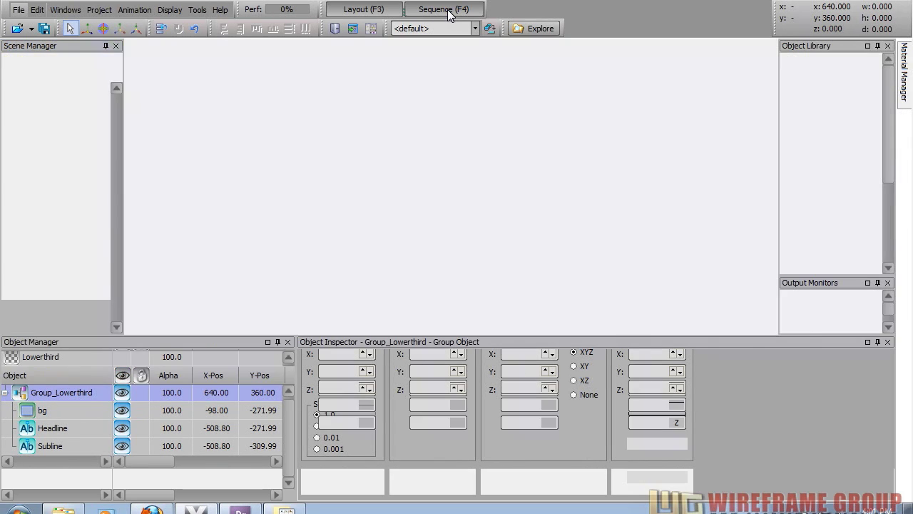
{"action": "left_click_drag", "start_coordinate": [70, 126], "coordinate": [336, 144]}
{"action": "left_click", "coordinate": [124, 402]}
{"action": "left_click", "coordinate": [123, 423]}
{"action": "left_click", "coordinate": [123, 396]}
{"action": "left_click", "coordinate": [123, 425]}
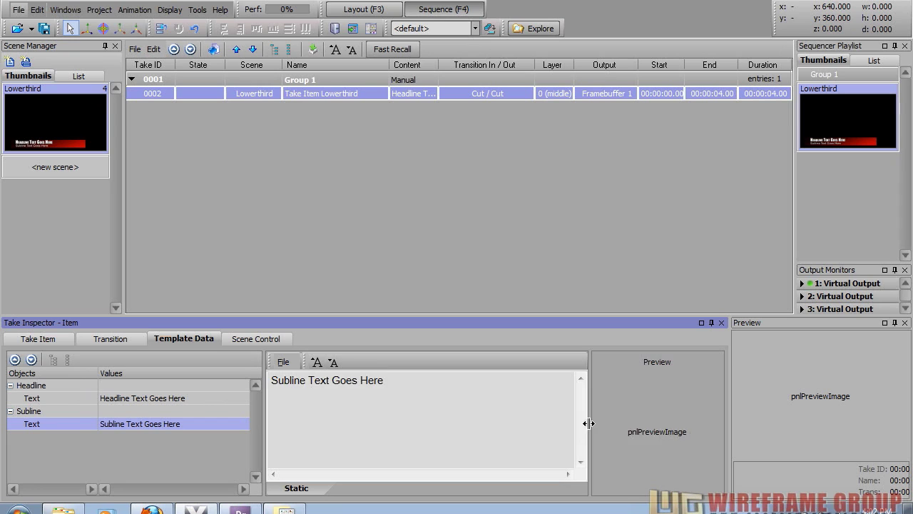
Step: Widen the template data preview area by narrowing the text editing area beside it
{"action": "left_click_drag", "start_coordinate": [586, 424], "coordinate": [440, 428]}
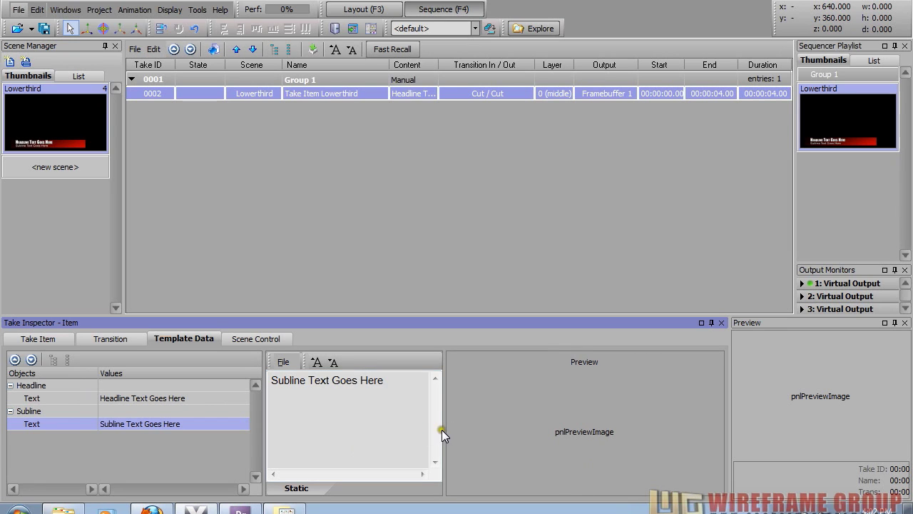
{"action": "left_click_drag", "start_coordinate": [442, 430], "coordinate": [473, 431]}
{"action": "double_click", "coordinate": [412, 386]}
{"action": "left_click", "coordinate": [400, 381]}
{"action": "double_click", "coordinate": [413, 384]}
{"action": "left_click", "coordinate": [411, 386]}
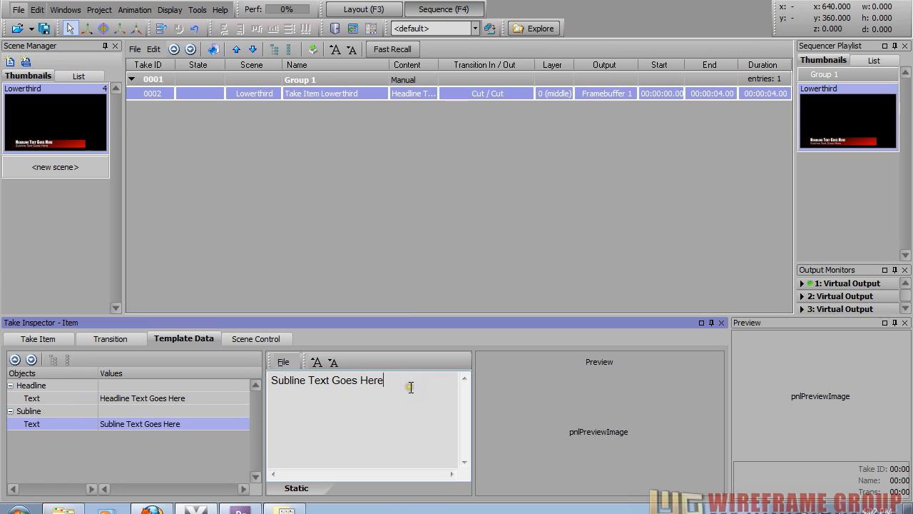
Step: Set the take item's Headline text to "TITLE FOR HEADLINE HERE"
{"action": "left_click", "coordinate": [128, 400]}
{"action": "left_click_drag", "start_coordinate": [428, 379], "coordinate": [256, 384]}
{"action": "type", "text": "TIT"}
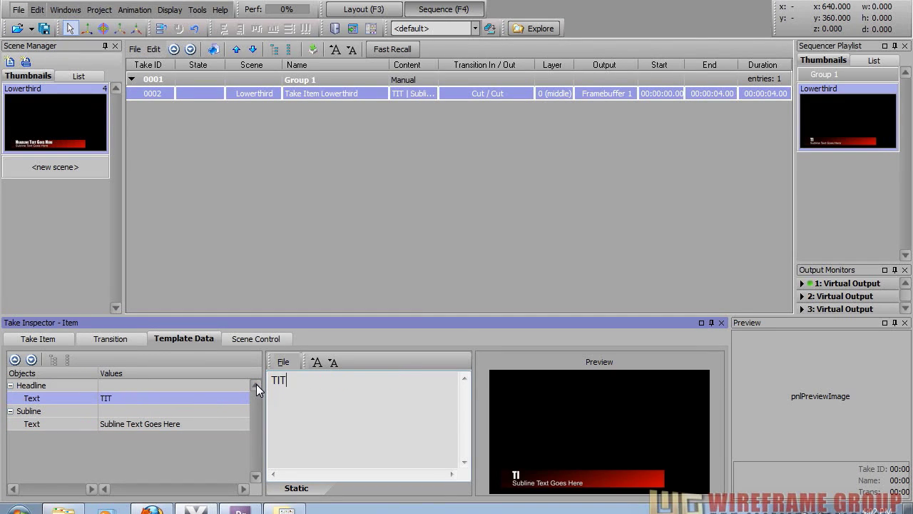
{"action": "type", "text": "LE FOR HEADLI"}
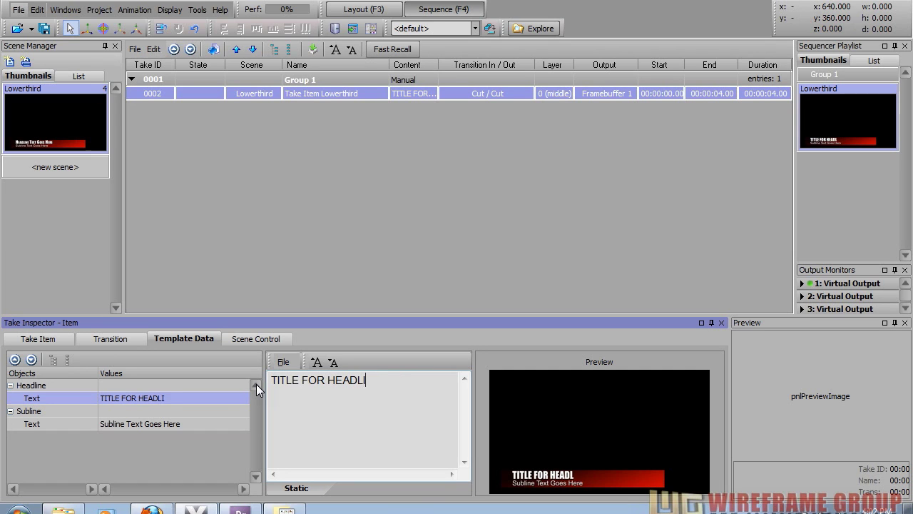
{"action": "type", "text": "NE HERE"}
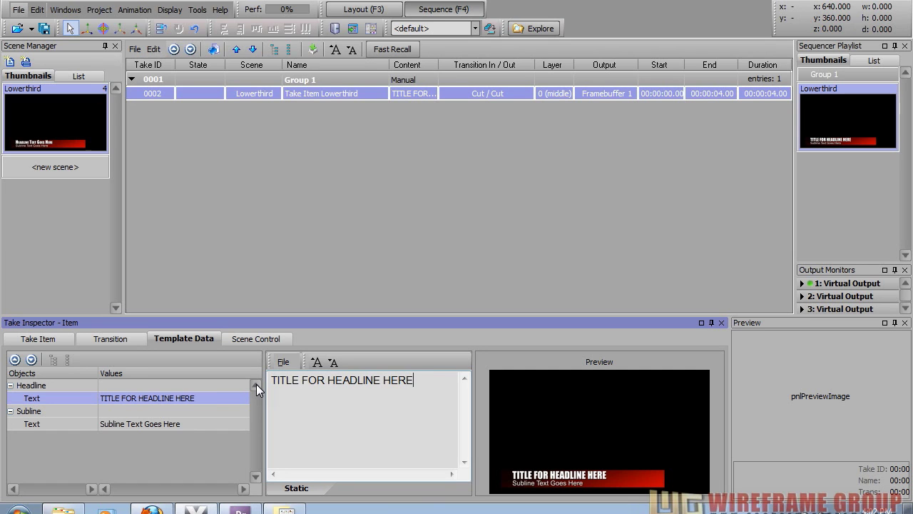
Step: Set the take item's Subline text to "THIS IS THE SUBLINE TEXT"
{"action": "left_click", "coordinate": [157, 424]}
{"action": "left_click_drag", "start_coordinate": [421, 389], "coordinate": [67, 398]}
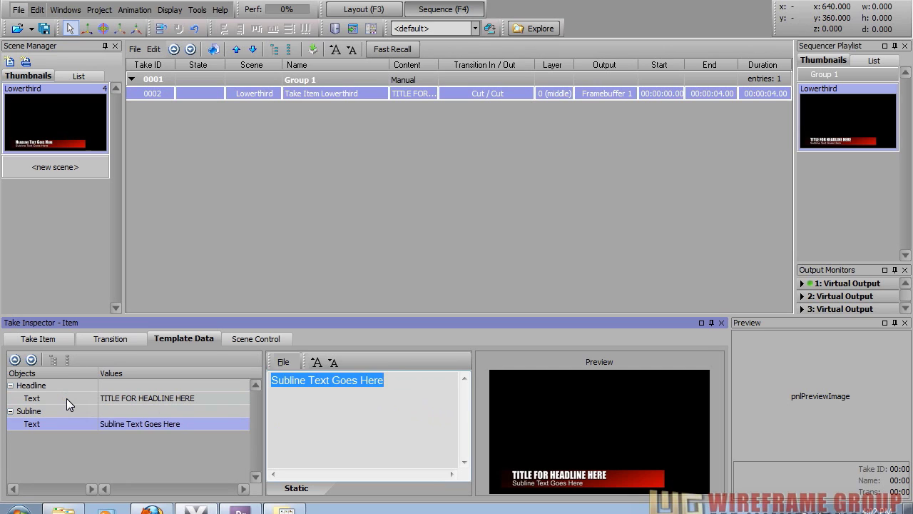
{"action": "type", "text": "THIS IS THE SU"}
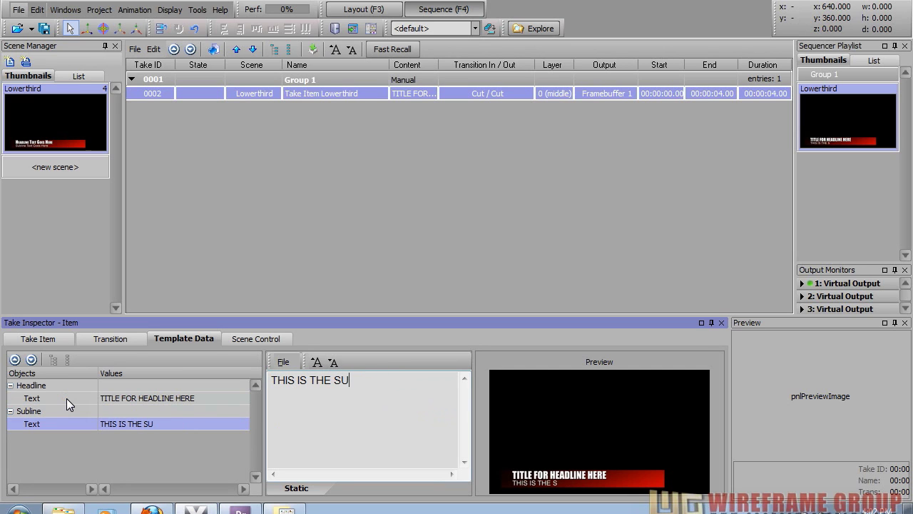
{"action": "type", "text": "BLINE TEXT"}
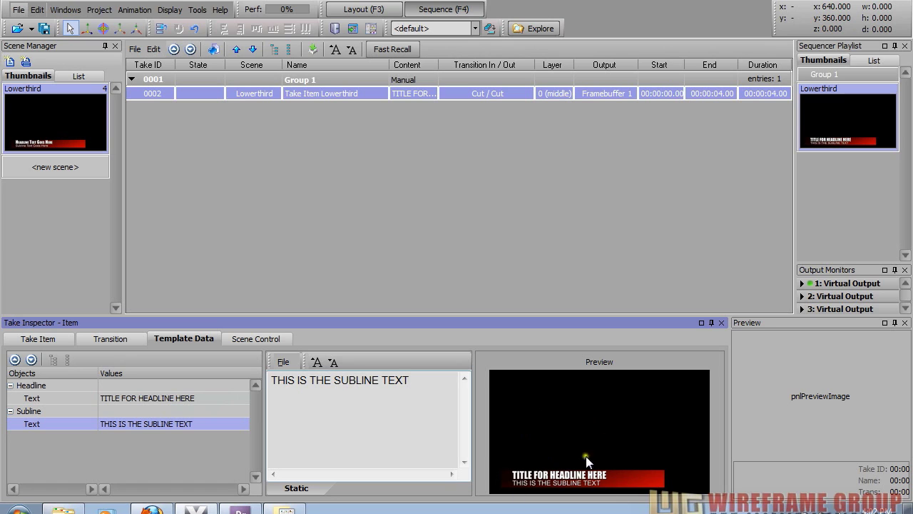
Step: Take the Lowerthird item online, view it in the virtual output window and close that window
{"action": "double_click", "coordinate": [199, 95]}
{"action": "left_click_drag", "start_coordinate": [212, 57], "coordinate": [482, 119]}
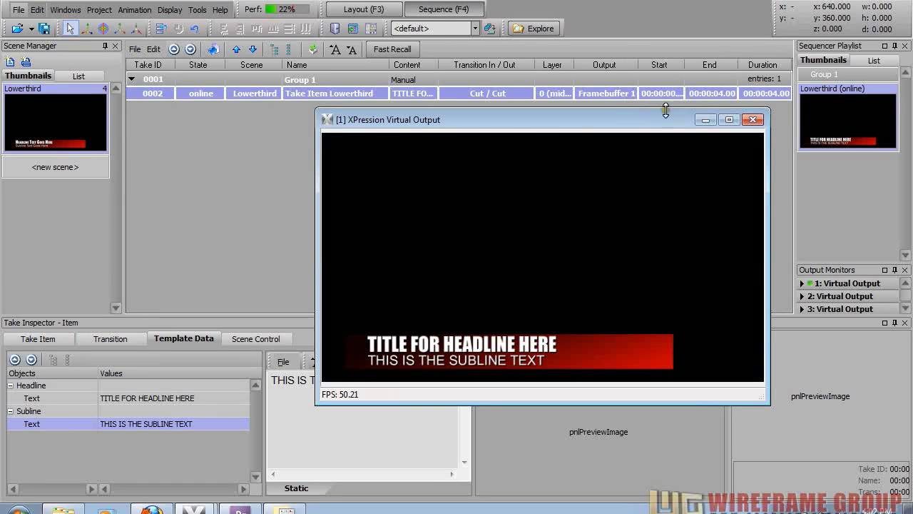
{"action": "left_click", "coordinate": [752, 120]}
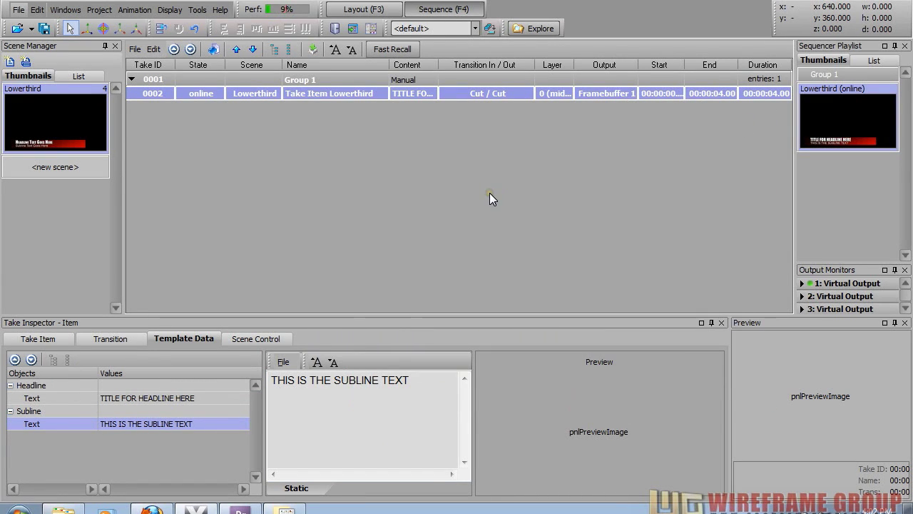
Step: Return to the layout, select the bg quad of the lower third and activate the pivot tool
{"action": "left_click", "coordinate": [364, 11]}
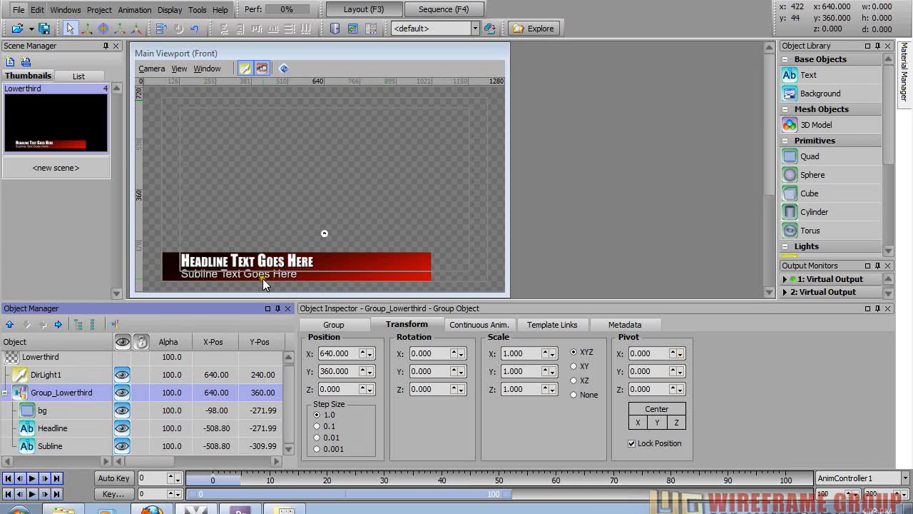
{"action": "left_click", "coordinate": [52, 120]}
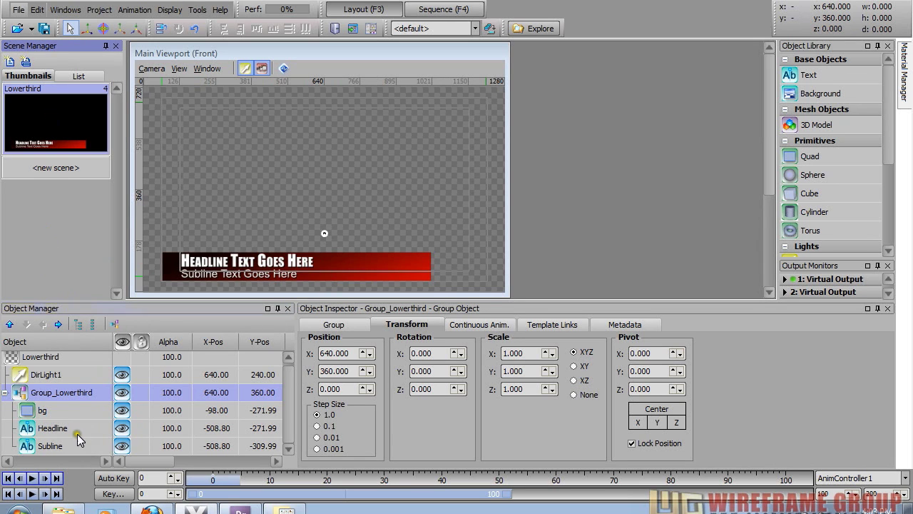
{"action": "left_click", "coordinate": [217, 490]}
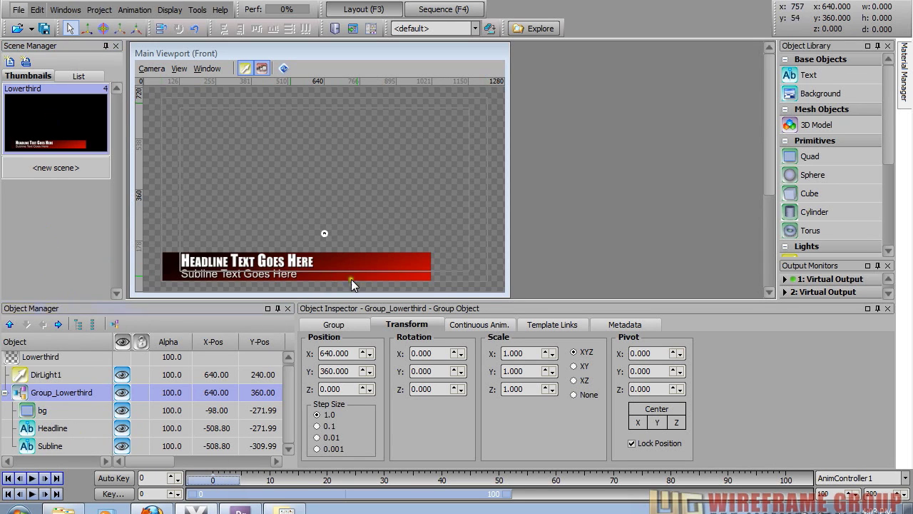
{"action": "left_click", "coordinate": [388, 263]}
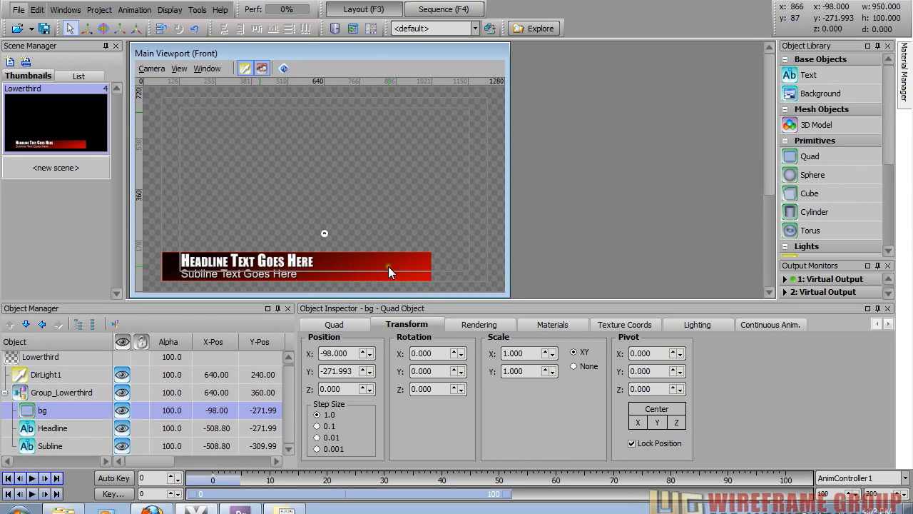
{"action": "left_click", "coordinate": [136, 28]}
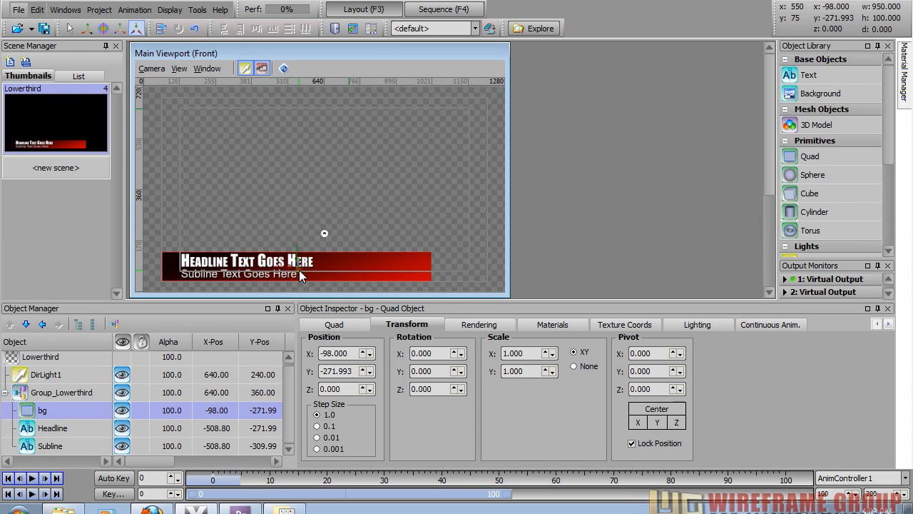
Step: Try scaling the bg quad uniformly to 0.215 and 2.870, and reset its scale to 1
{"action": "mouse_move", "coordinate": [530, 352]}
{"action": "left_mouse_down"}
{"action": "mouse_move", "coordinate": [549, 358]}
{"action": "mouse_move", "coordinate": [529, 354]}
{"action": "left_mouse_up"}
{"action": "double_click", "coordinate": [529, 353]}
{"action": "type", "text": "1.0"}
{"action": "key", "text": "Return"}
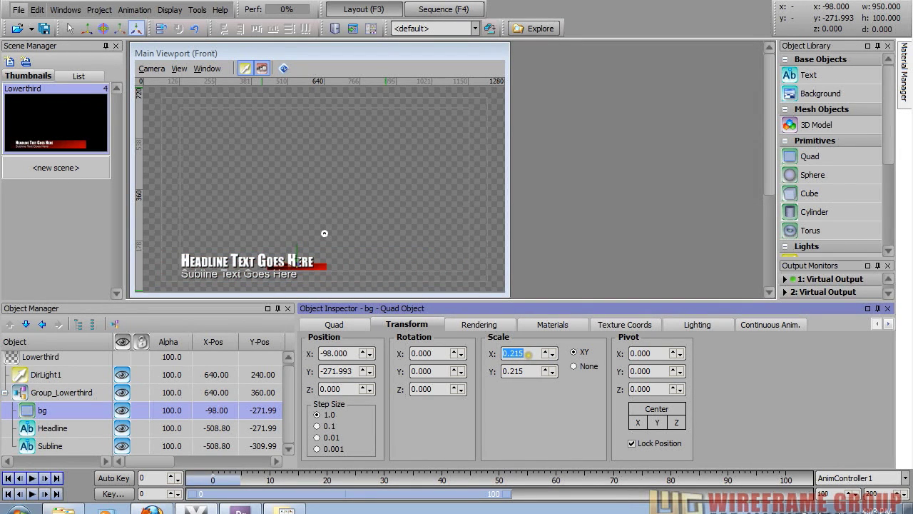
{"action": "type", "text": "1"}
{"action": "key", "text": "Return"}
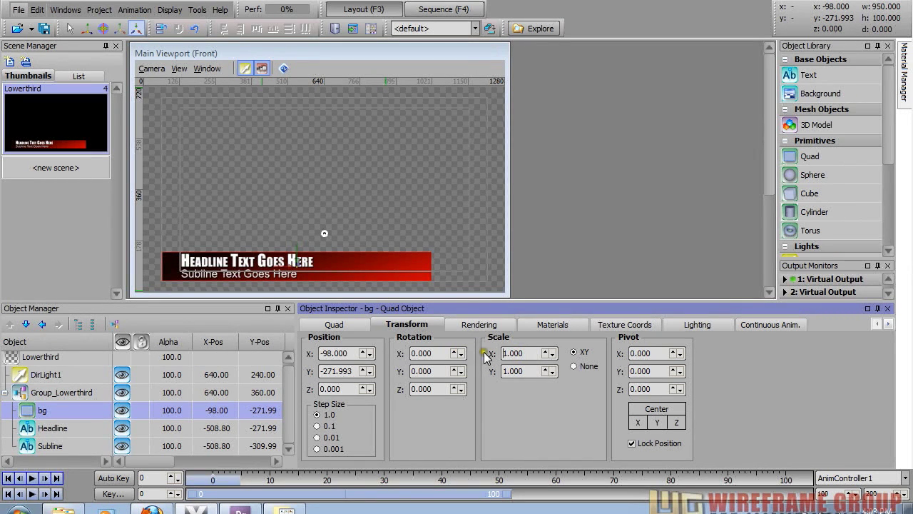
{"action": "left_click_drag", "start_coordinate": [527, 354], "coordinate": [527, 353]}
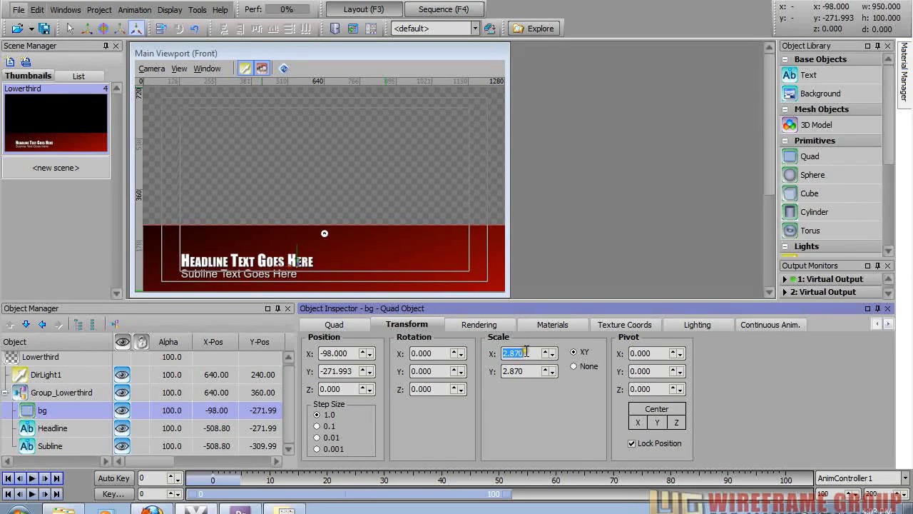
{"action": "type", "text": "1"}
{"action": "key", "text": "Return"}
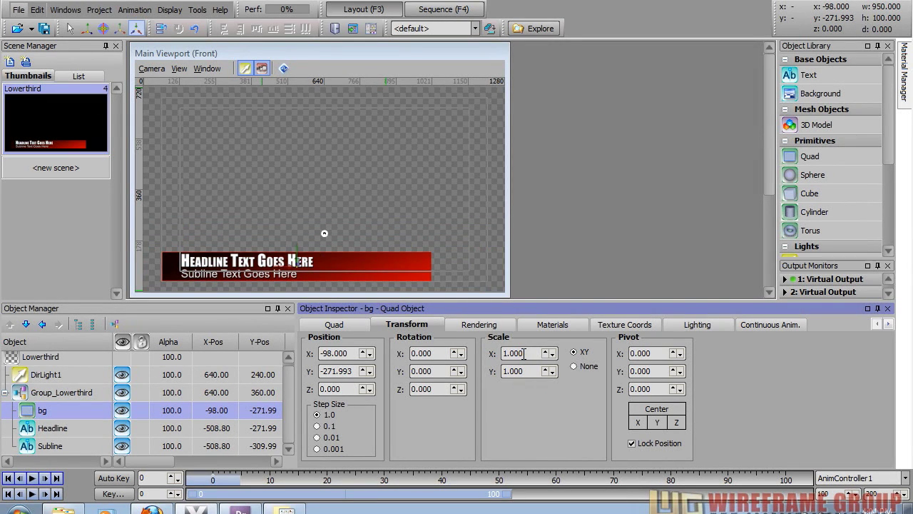
Step: Unlink the bg quad's scale axes, try an X scale of 0.835 and reset it to 1
{"action": "left_click", "coordinate": [574, 366]}
{"action": "double_click", "coordinate": [528, 354]}
{"action": "type", "text": "0.675"}
{"action": "key", "text": "Return"}
{"action": "scroll", "coordinate": [528, 354], "scroll_direction": "up", "scroll_amount": 5}
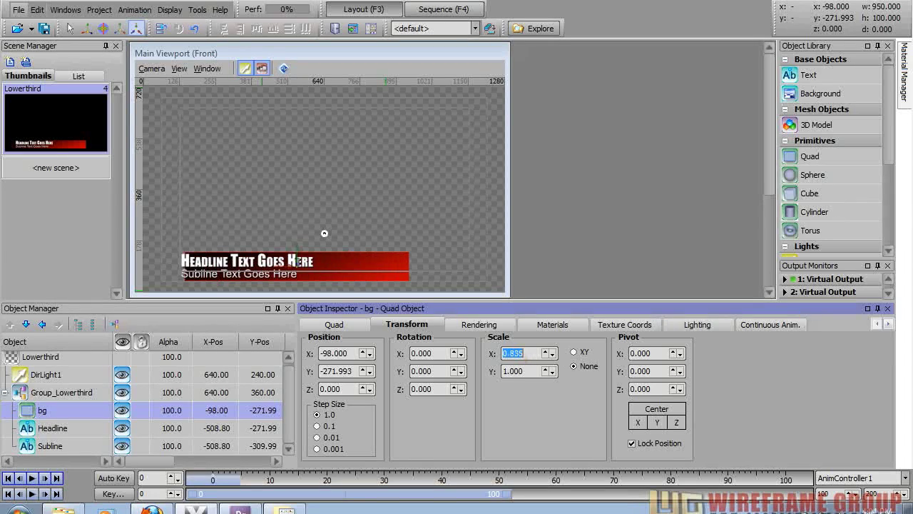
{"action": "type", "text": "1"}
{"action": "key", "text": "Return"}
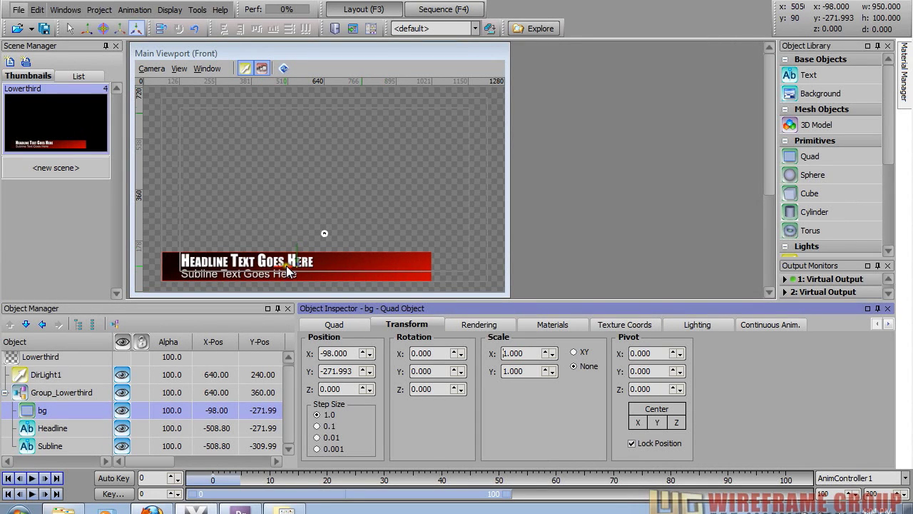
Step: Move the bg quad's pivot to the bar's left end, at a pivot X of -474.998, and test X scaling
{"action": "left_click_drag", "start_coordinate": [288, 268], "coordinate": [222, 266]}
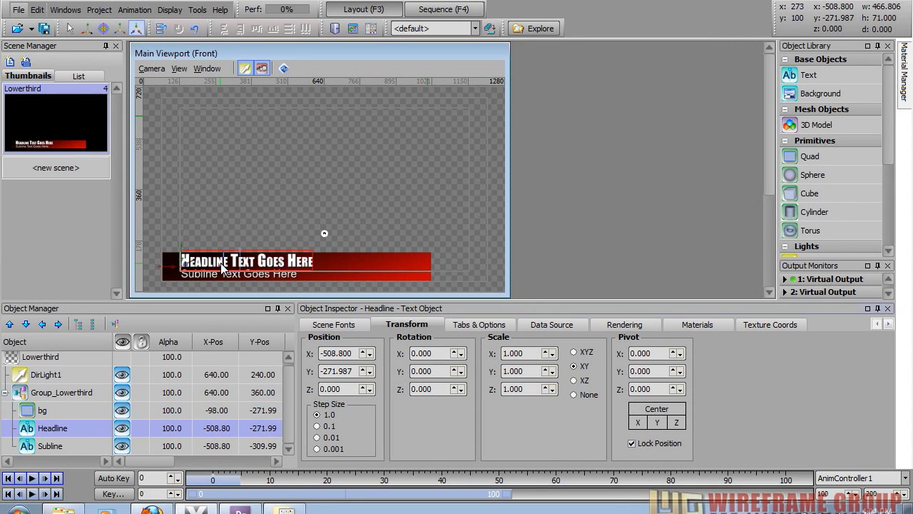
{"action": "left_click", "coordinate": [284, 266]}
{"action": "left_click_drag", "start_coordinate": [284, 267], "coordinate": [150, 275]}
{"action": "left_click_drag", "start_coordinate": [528, 354], "coordinate": [532, 351]}
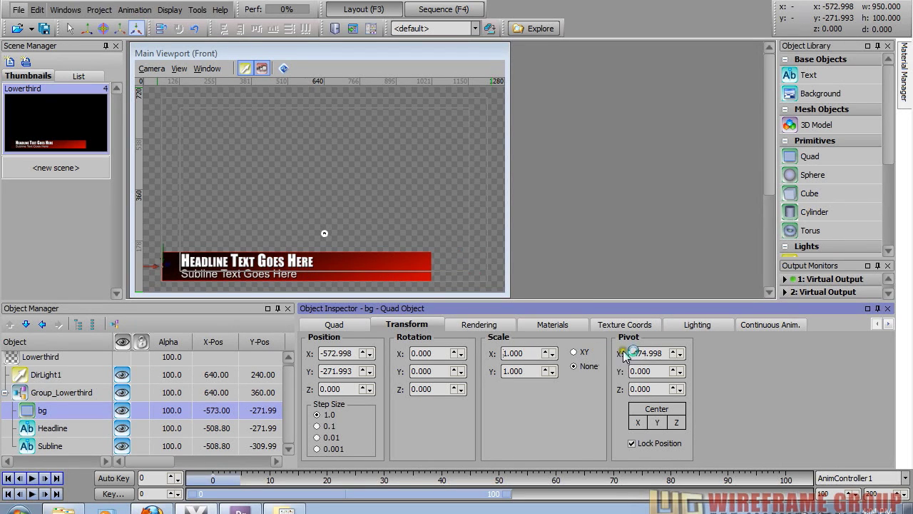
Step: Compare the bg quad's pivot X value with its width in the quad options
{"action": "left_click", "coordinate": [663, 353]}
{"action": "left_click", "coordinate": [651, 355]}
{"action": "double_click", "coordinate": [647, 352]}
{"action": "left_click", "coordinate": [640, 353]}
{"action": "left_click", "coordinate": [334, 324]}
{"action": "double_click", "coordinate": [371, 354]}
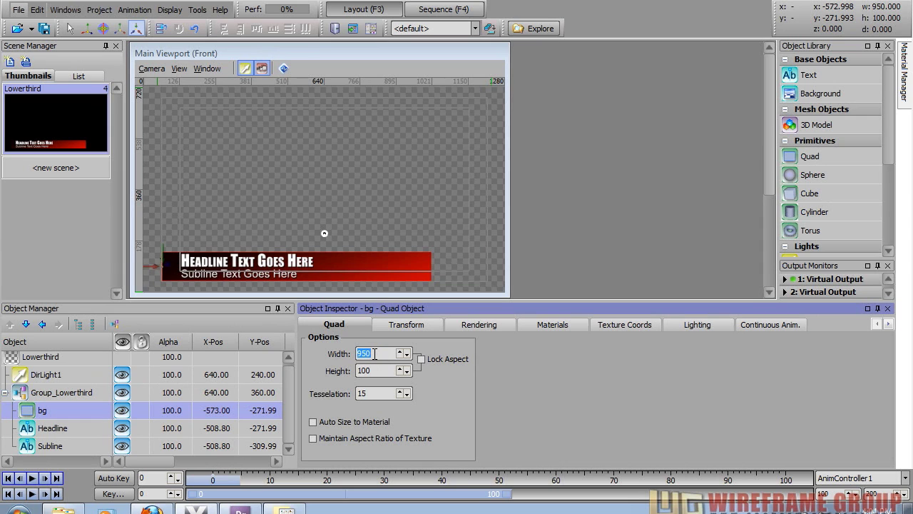
Step: Set the bg quad's pivot X to -475 and its X scale to 0
{"action": "left_click", "coordinate": [385, 326]}
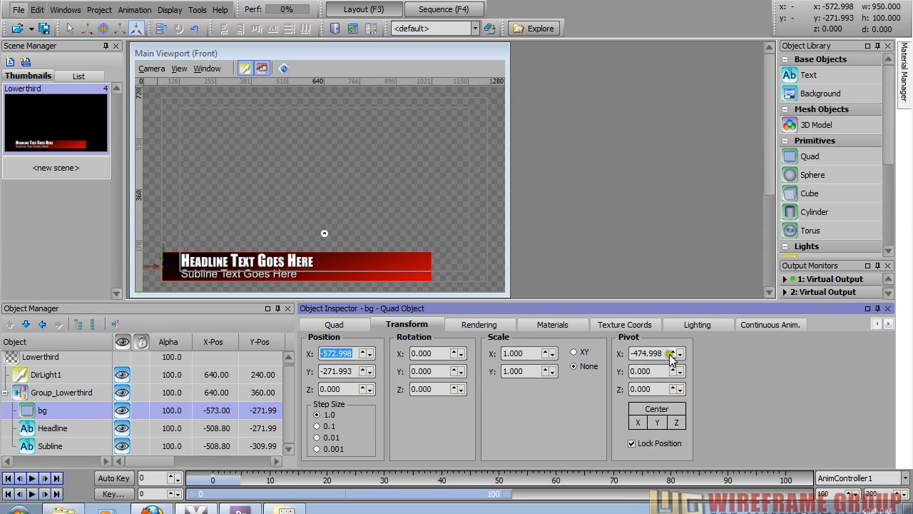
{"action": "left_click_drag", "start_coordinate": [664, 354], "coordinate": [647, 354]}
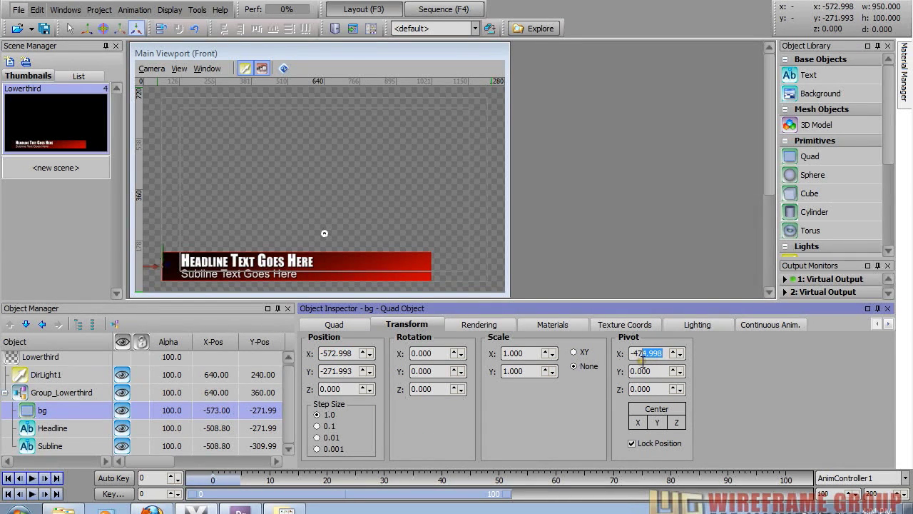
{"action": "type", "text": "5"}
{"action": "double_click", "coordinate": [522, 353]}
{"action": "type", "text": "0"}
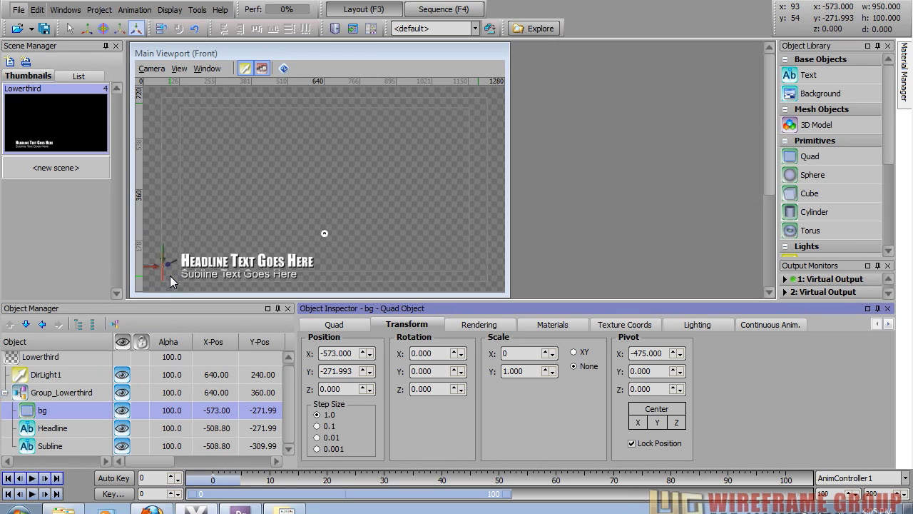
Step: Set a keyframe at frame 0 for the bg quad that records only its X scale, excluding position, rotation and the other scale axes
{"action": "left_click", "coordinate": [218, 487]}
{"action": "left_click_drag", "start_coordinate": [218, 487], "coordinate": [212, 485]}
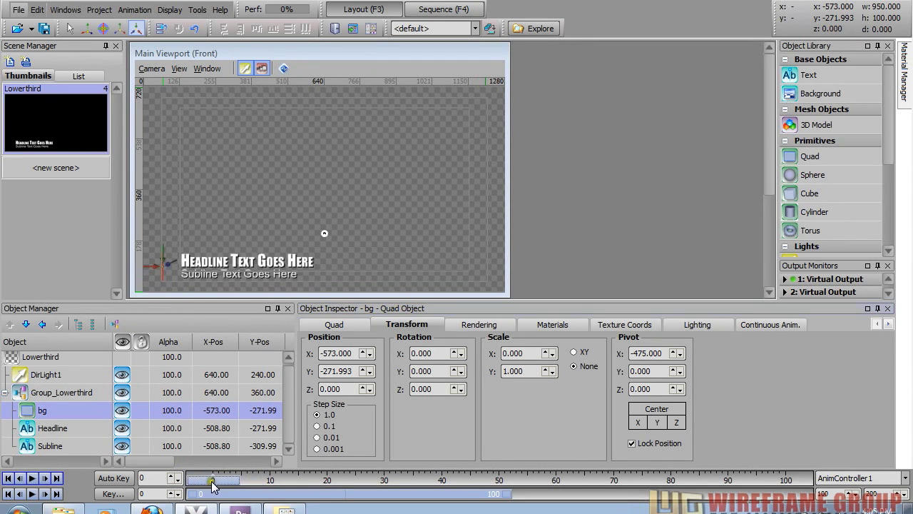
{"action": "left_click", "coordinate": [105, 493]}
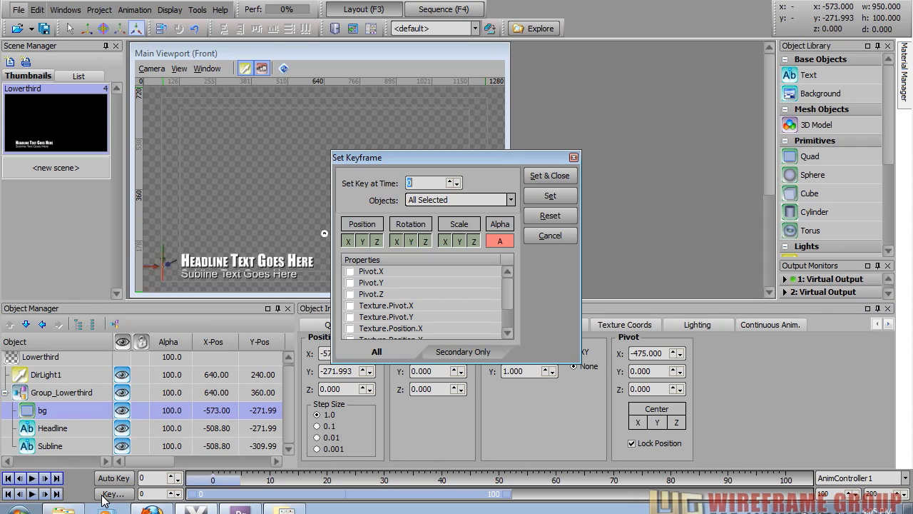
{"action": "left_click_drag", "start_coordinate": [478, 155], "coordinate": [470, 105]}
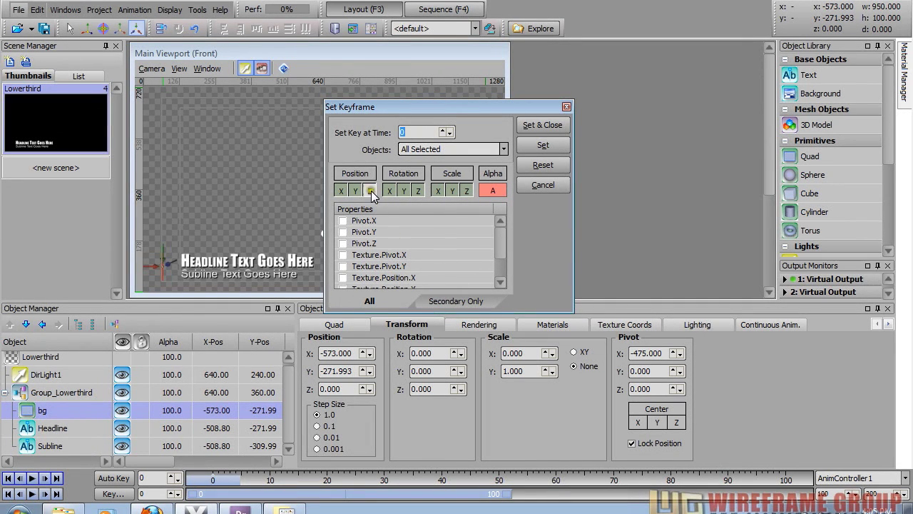
{"action": "left_click", "coordinate": [355, 173]}
{"action": "left_click", "coordinate": [403, 173]}
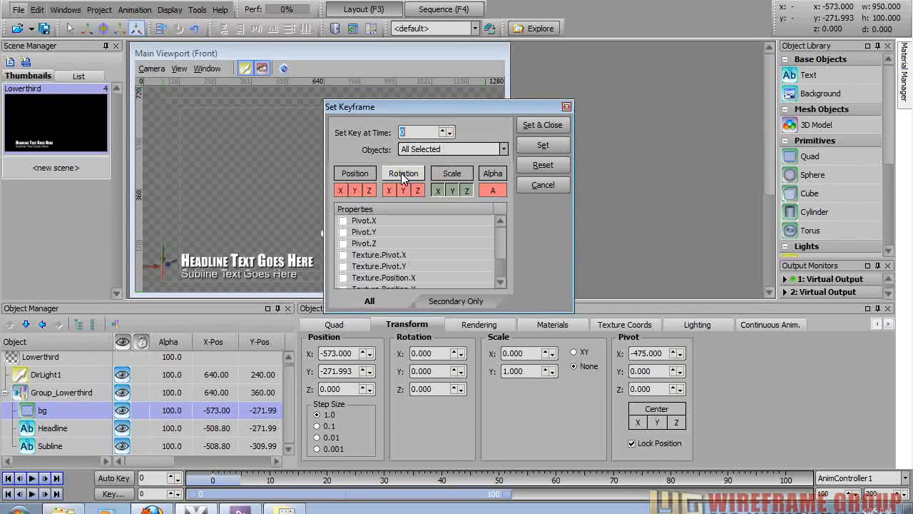
{"action": "left_click", "coordinate": [452, 173]}
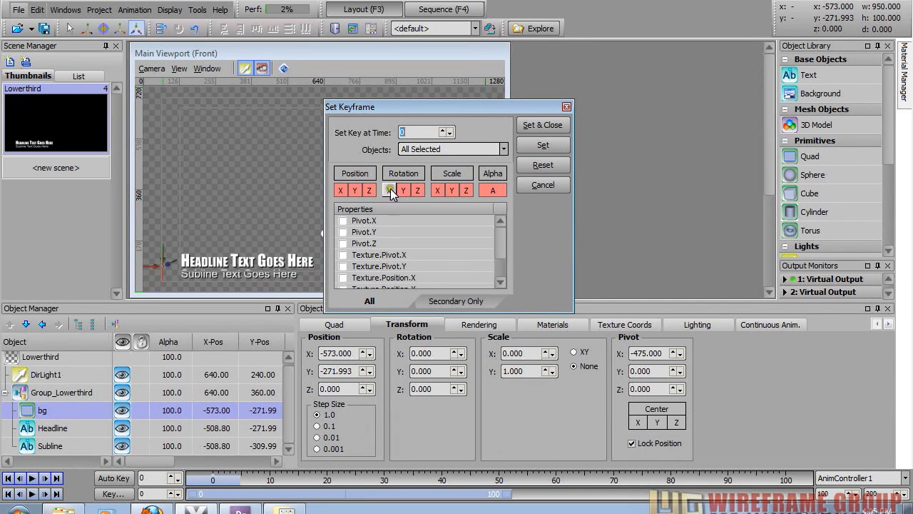
{"action": "left_click", "coordinate": [437, 190]}
{"action": "left_click", "coordinate": [540, 127]}
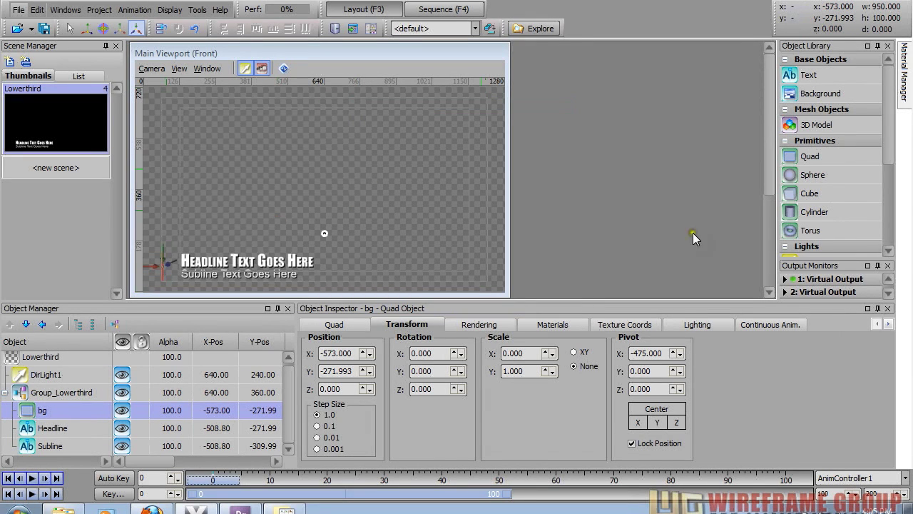
Step: Set the bg quad's X scale to 1 at frame 30 and keyframe that X scale
{"action": "left_click_drag", "start_coordinate": [213, 480], "coordinate": [378, 490]}
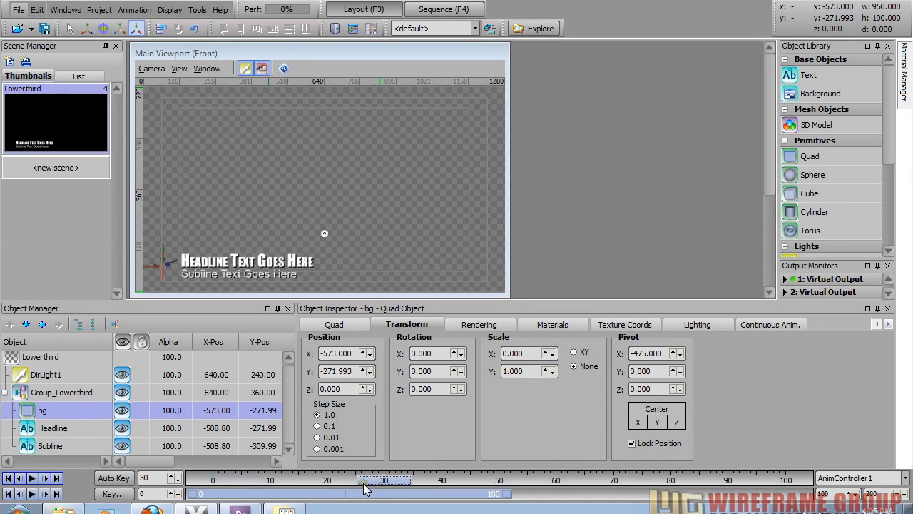
{"action": "left_click_drag", "start_coordinate": [528, 353], "coordinate": [470, 350]}
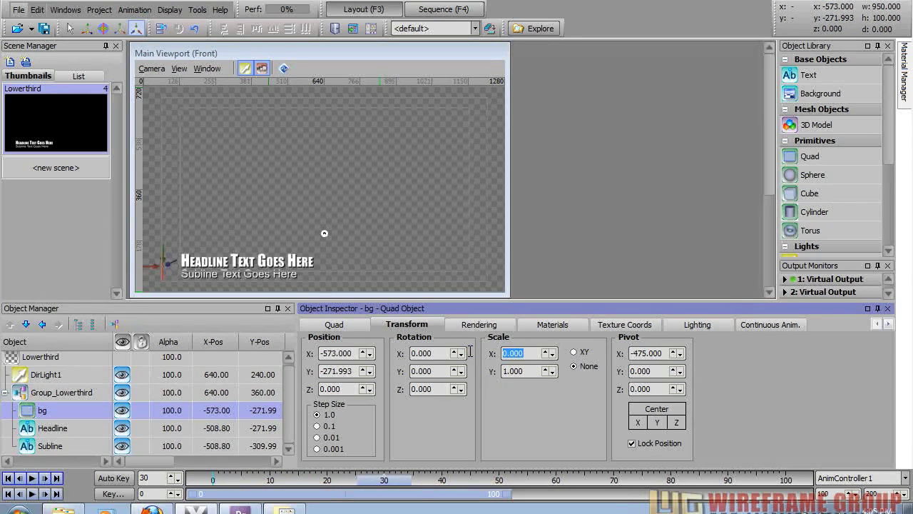
{"action": "type", "text": "1"}
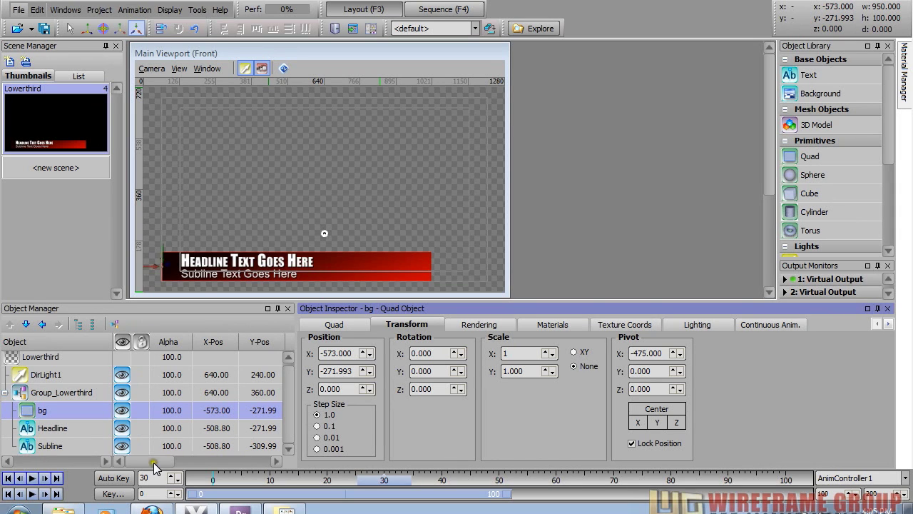
{"action": "left_click", "coordinate": [114, 493]}
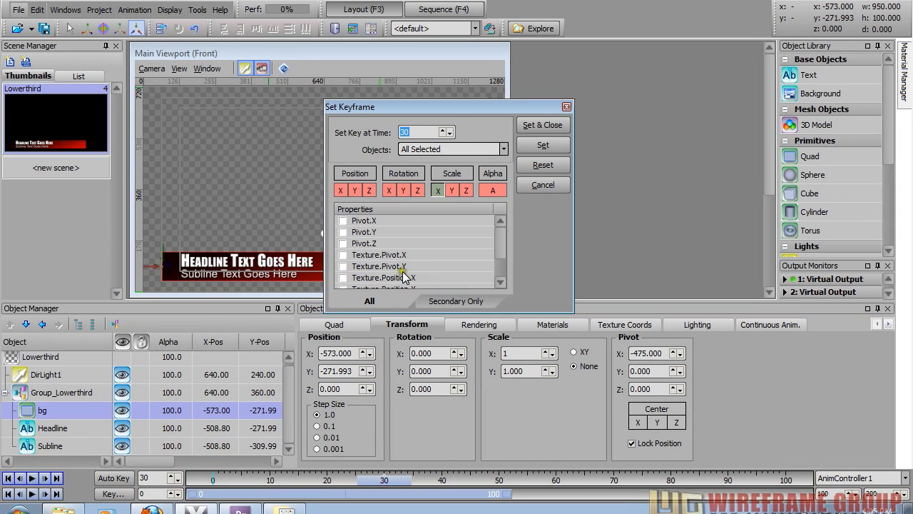
{"action": "left_click", "coordinate": [550, 126]}
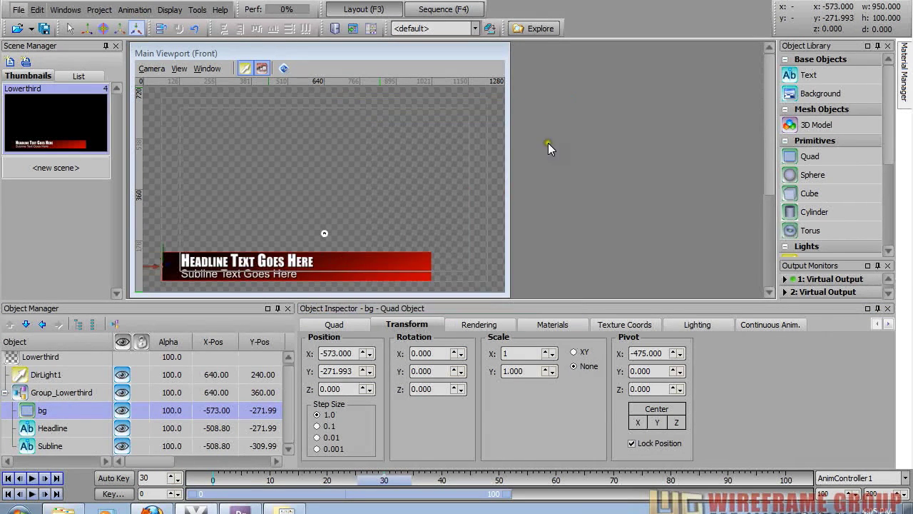
Step: Move the timeline to frame 25 and set the Headline text's alpha to 0
{"action": "left_click_drag", "start_coordinate": [397, 481], "coordinate": [360, 498]}
{"action": "left_click", "coordinate": [322, 486]}
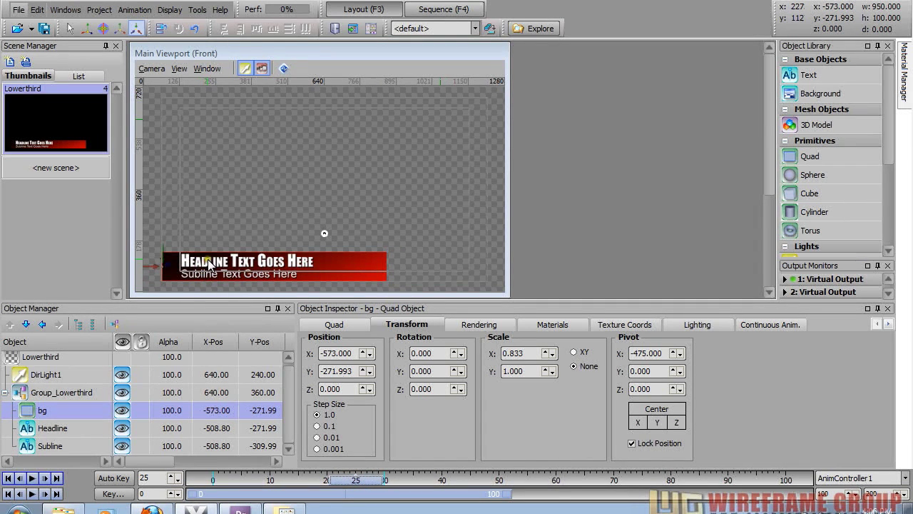
{"action": "left_click", "coordinate": [74, 312]}
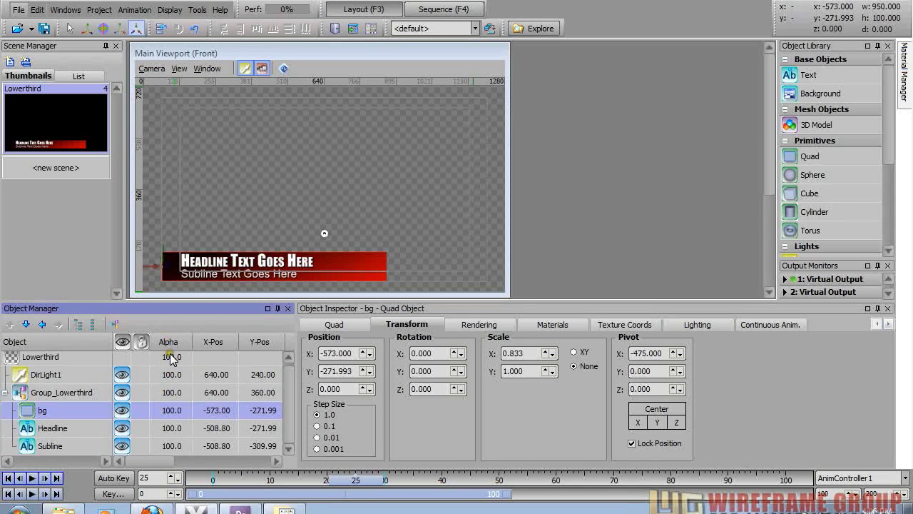
{"action": "double_click", "coordinate": [167, 410]}
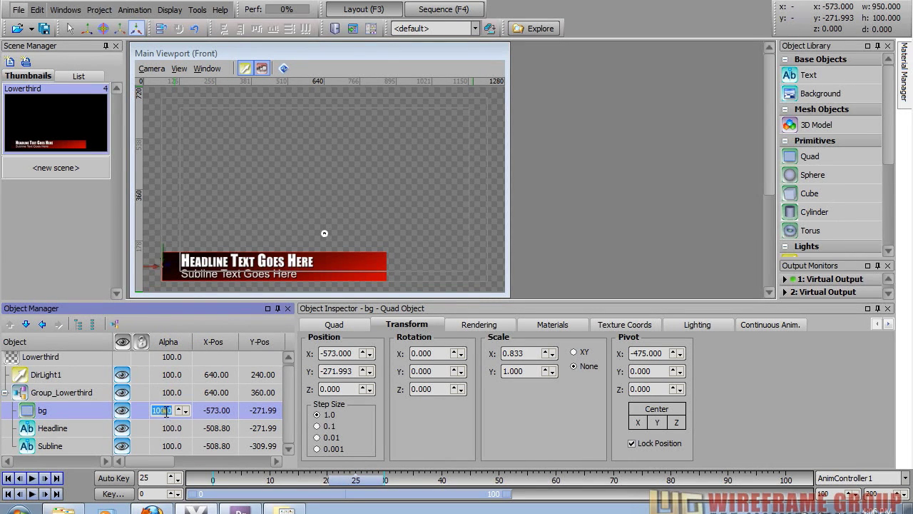
{"action": "left_click", "coordinate": [59, 432]}
{"action": "double_click", "coordinate": [172, 429]}
{"action": "type", "text": "0"}
{"action": "key", "text": "Return"}
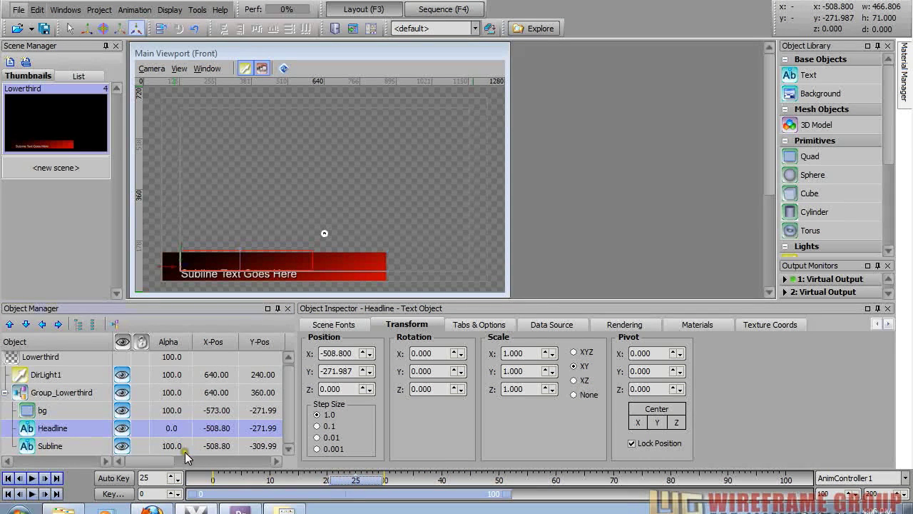
Step: Keyframe the Headline at frame 25 with Alpha included and X scale excluded
{"action": "left_click", "coordinate": [111, 493]}
{"action": "left_click", "coordinate": [438, 189]}
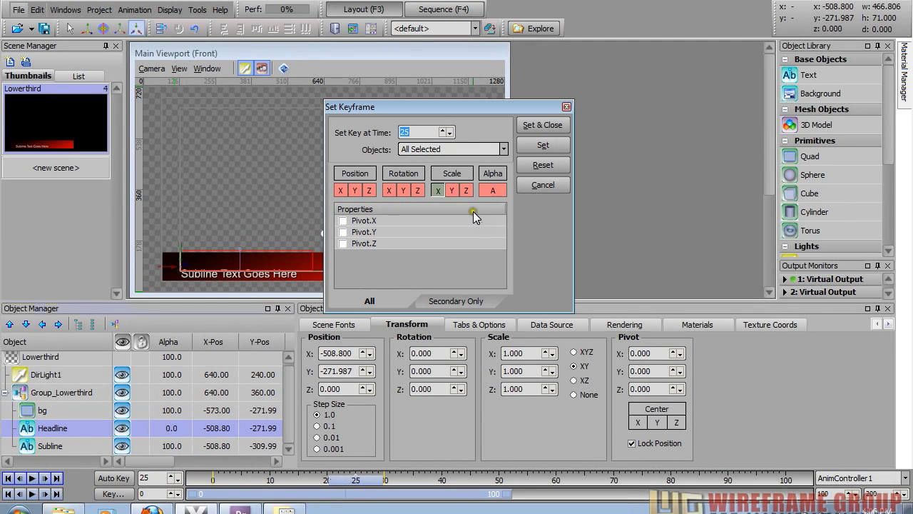
{"action": "left_click", "coordinate": [485, 190]}
{"action": "left_click", "coordinate": [438, 190]}
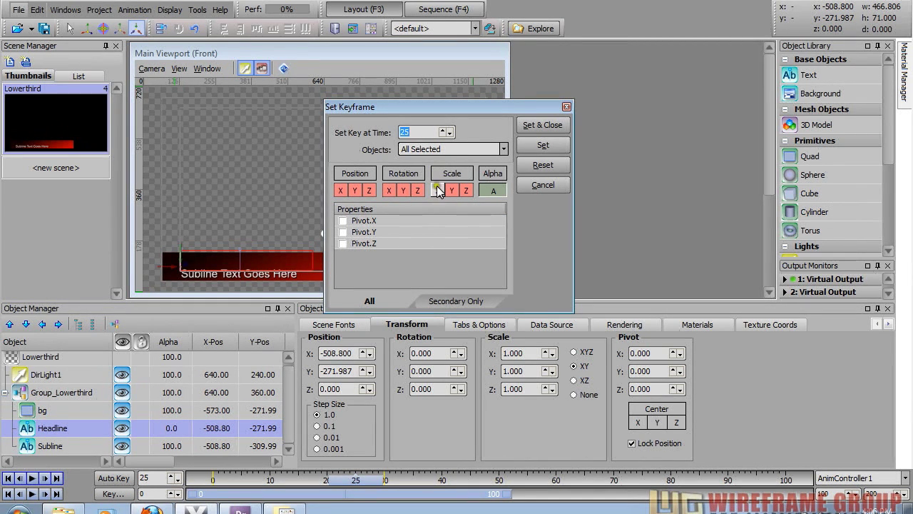
{"action": "left_click", "coordinate": [556, 127]}
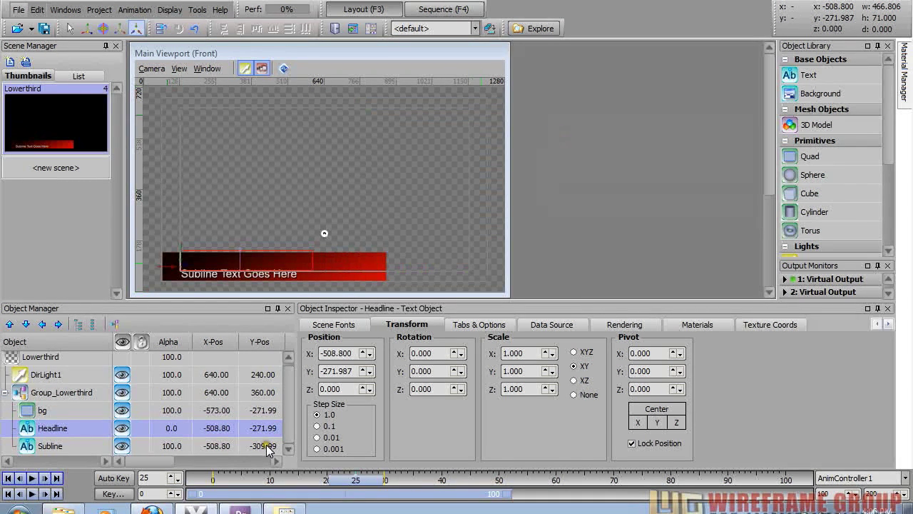
Step: Set the Headline's alpha to 100 at frame 45 and keyframe it
{"action": "left_click_drag", "start_coordinate": [351, 488], "coordinate": [467, 492]}
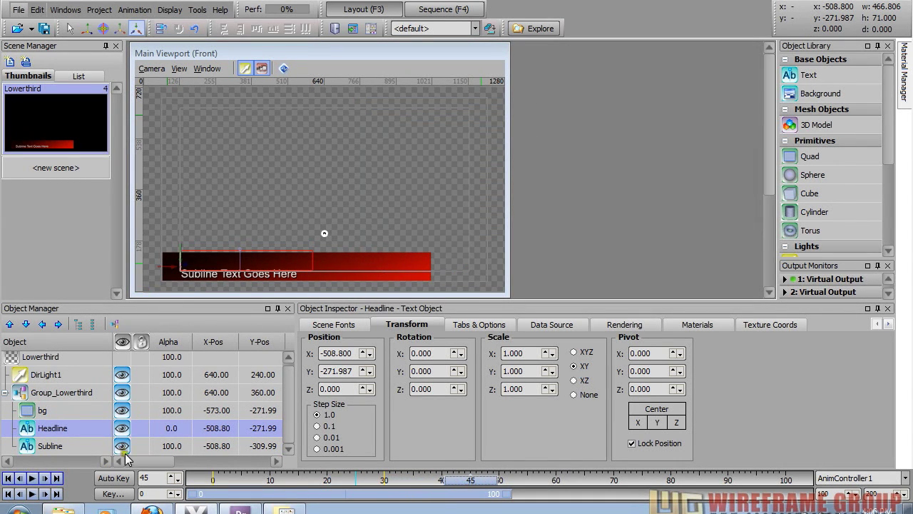
{"action": "left_click", "coordinate": [166, 428]}
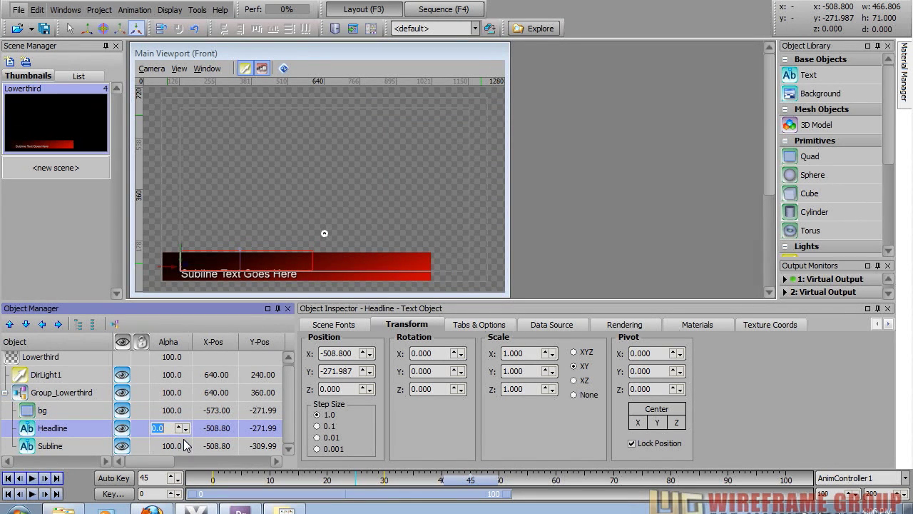
{"action": "type", "text": "100"}
{"action": "key", "text": "Return"}
{"action": "left_click", "coordinate": [120, 494]}
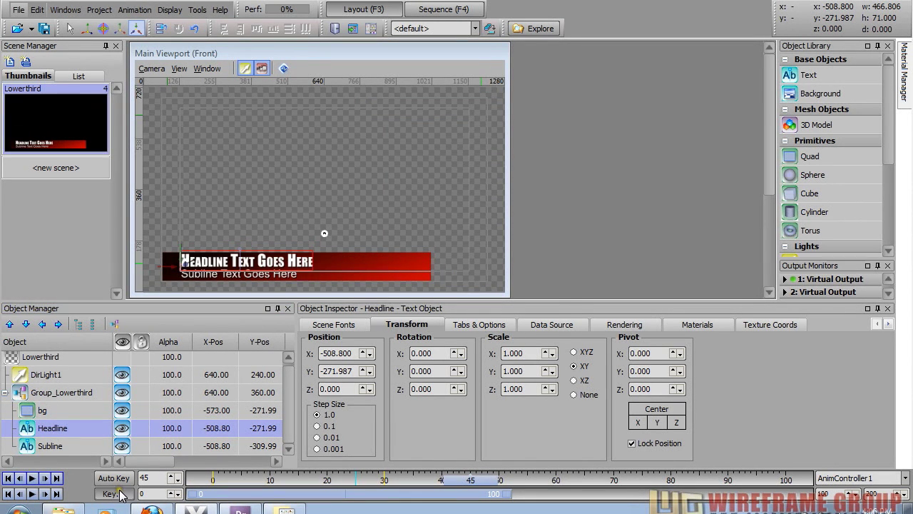
{"action": "left_click", "coordinate": [542, 125]}
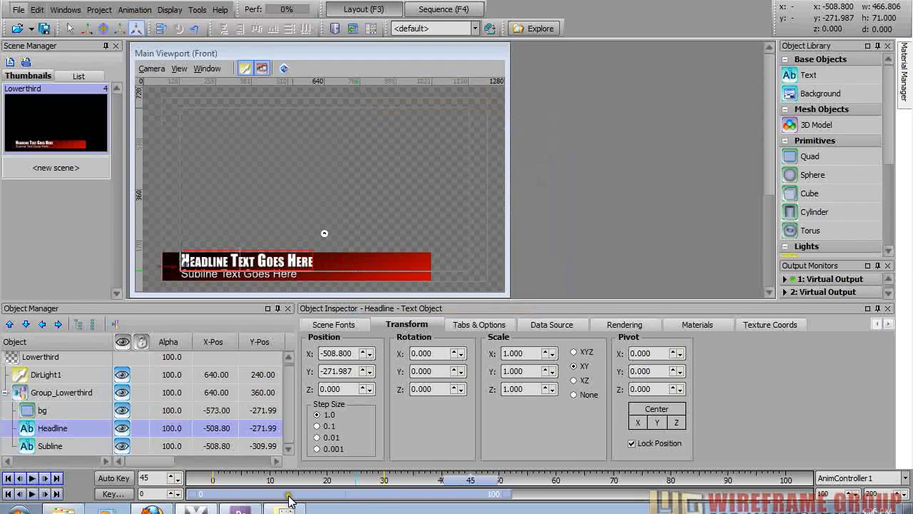
Step: Move the timeline to frame 50 and open the Key Graph Editor, shrinking its window to uncover part of the viewport
{"action": "left_click_drag", "start_coordinate": [469, 485], "coordinate": [477, 505]}
{"action": "mouse_move", "coordinate": [516, 479]}
{"action": "left_mouse_down"}
{"action": "mouse_move", "coordinate": [335, 482]}
{"action": "mouse_move", "coordinate": [502, 486]}
{"action": "left_mouse_up"}
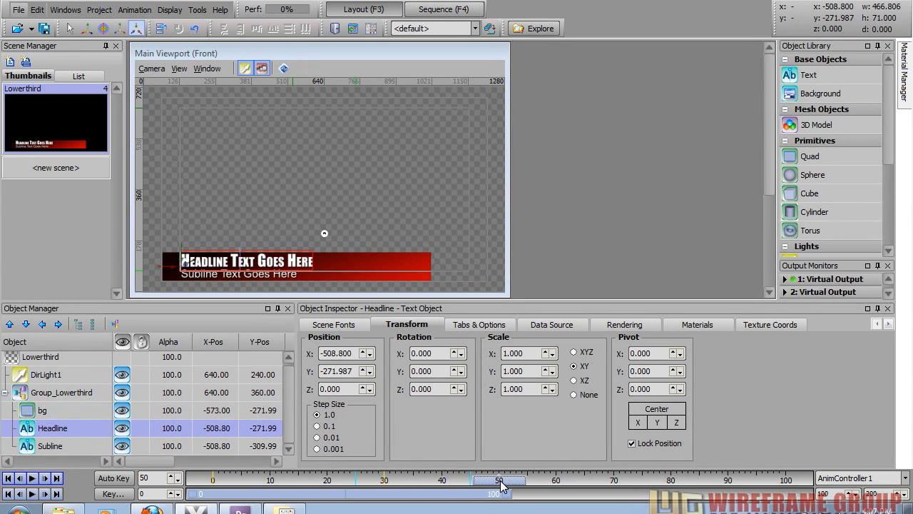
{"action": "mouse_move", "coordinate": [501, 485]}
{"action": "left_mouse_down"}
{"action": "mouse_move", "coordinate": [467, 486]}
{"action": "mouse_move", "coordinate": [502, 488]}
{"action": "mouse_move", "coordinate": [494, 479]}
{"action": "left_mouse_up"}
{"action": "left_click", "coordinate": [127, 12]}
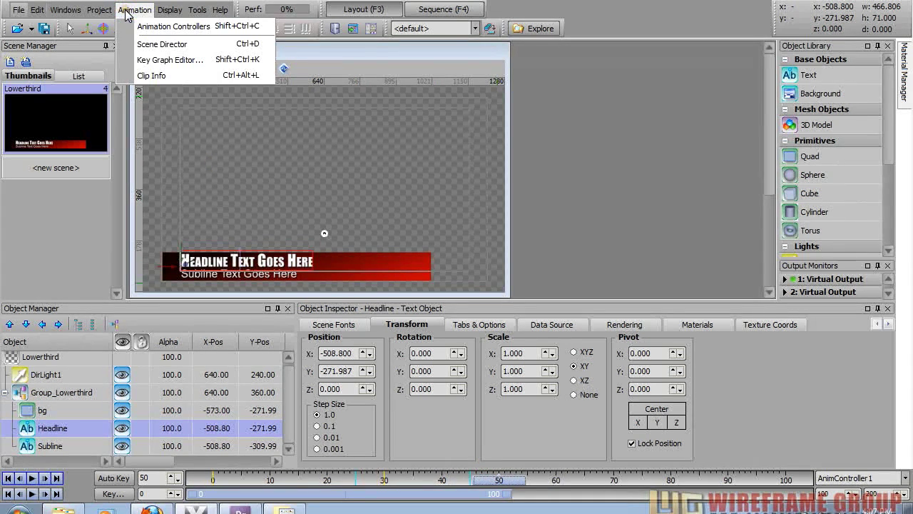
{"action": "left_click", "coordinate": [157, 63]}
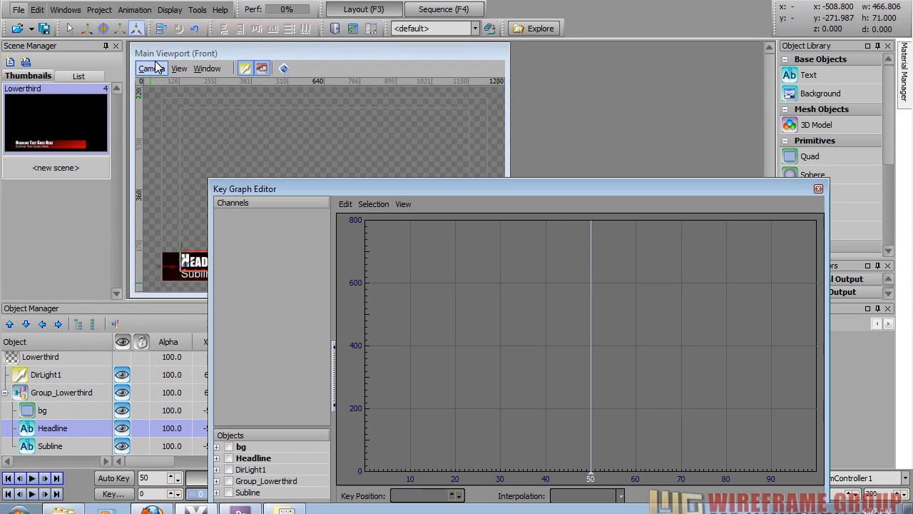
{"action": "left_click_drag", "start_coordinate": [325, 187], "coordinate": [307, 115]}
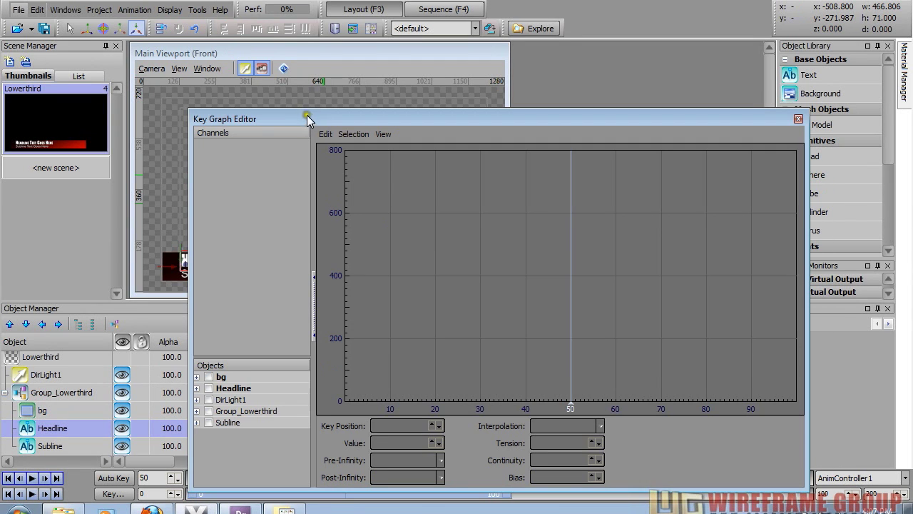
{"action": "left_click_drag", "start_coordinate": [192, 108], "coordinate": [336, 126]}
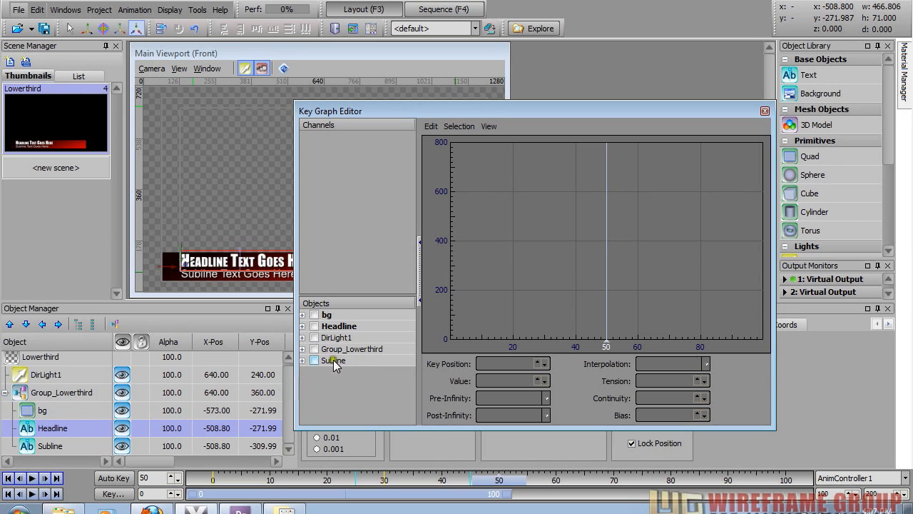
Step: Examine the bg quad's Scale.X curve in the Key Graph Editor and hide the bg channels again
{"action": "left_click", "coordinate": [315, 315]}
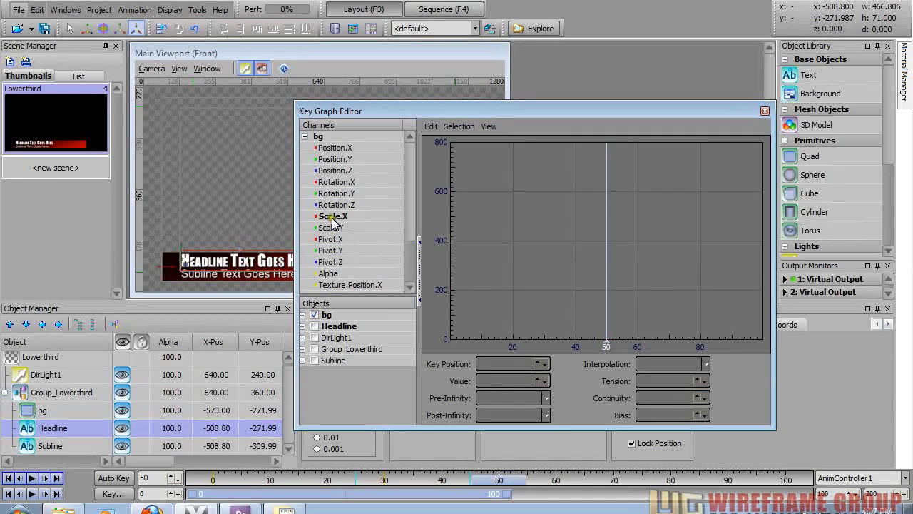
{"action": "left_click", "coordinate": [328, 217]}
{"action": "left_click", "coordinate": [315, 314]}
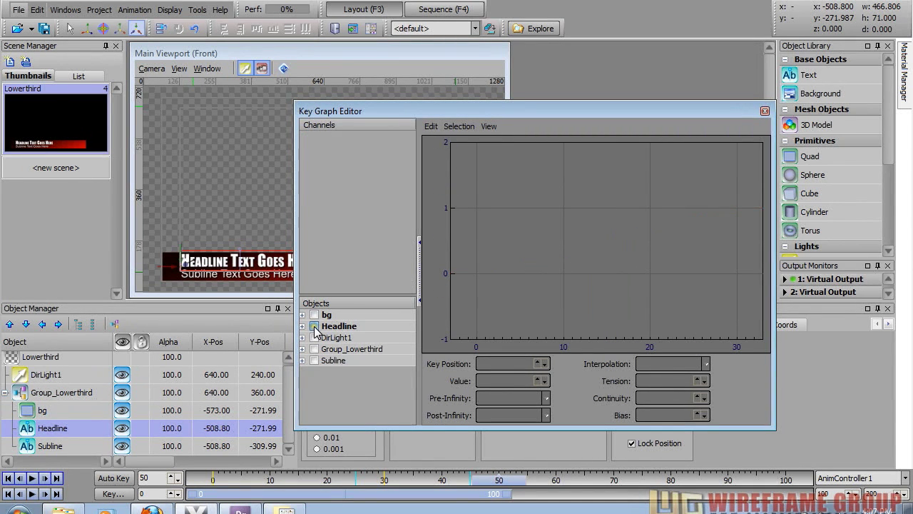
Step: Copy the Headline's Alpha channel with its fade keyframes, and hide the Headline channels again
{"action": "left_click", "coordinate": [314, 326]}
{"action": "left_click", "coordinate": [330, 284]}
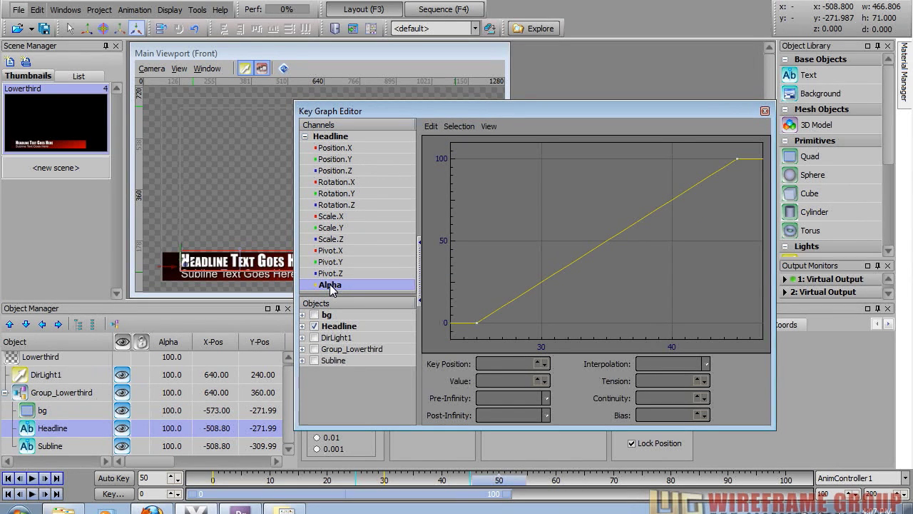
{"action": "right_click", "coordinate": [330, 285]}
{"action": "left_click", "coordinate": [373, 312]}
{"action": "left_click", "coordinate": [315, 326]}
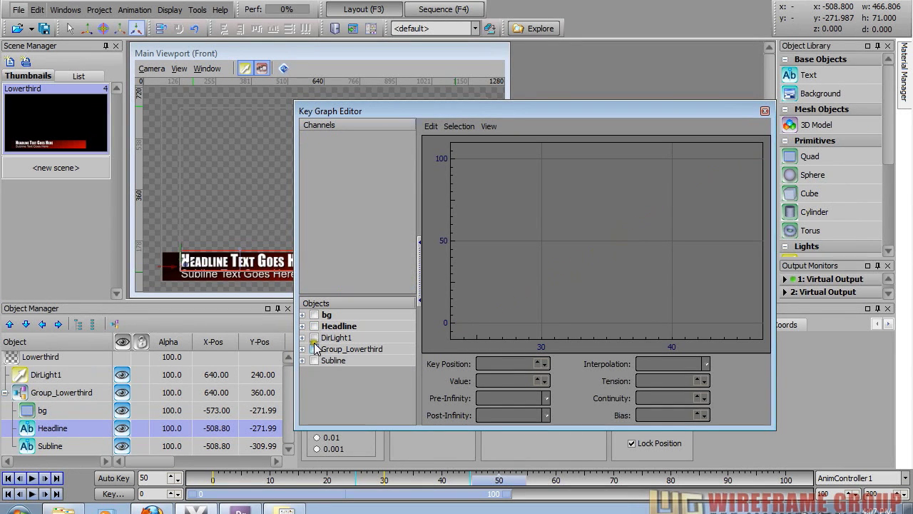
Step: Paste the copied Alpha keyframes onto the Subline's Alpha channel, close the Key Graph Editor and scrub to frame 46
{"action": "left_click", "coordinate": [314, 361]}
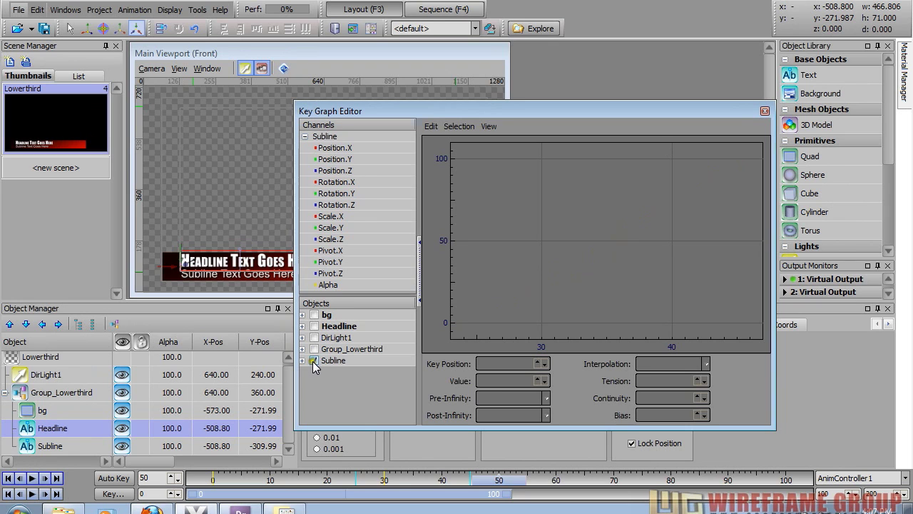
{"action": "right_click", "coordinate": [327, 139]}
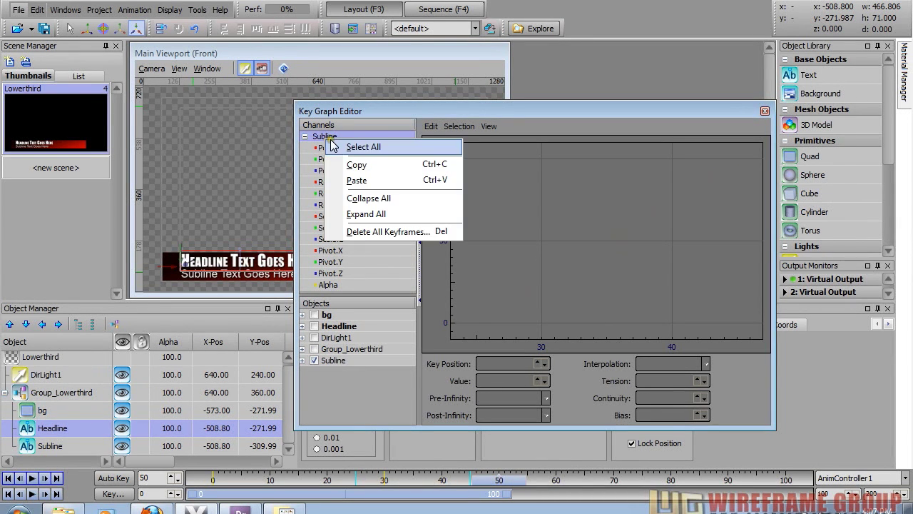
{"action": "left_click", "coordinate": [363, 147]}
{"action": "right_click", "coordinate": [333, 284]}
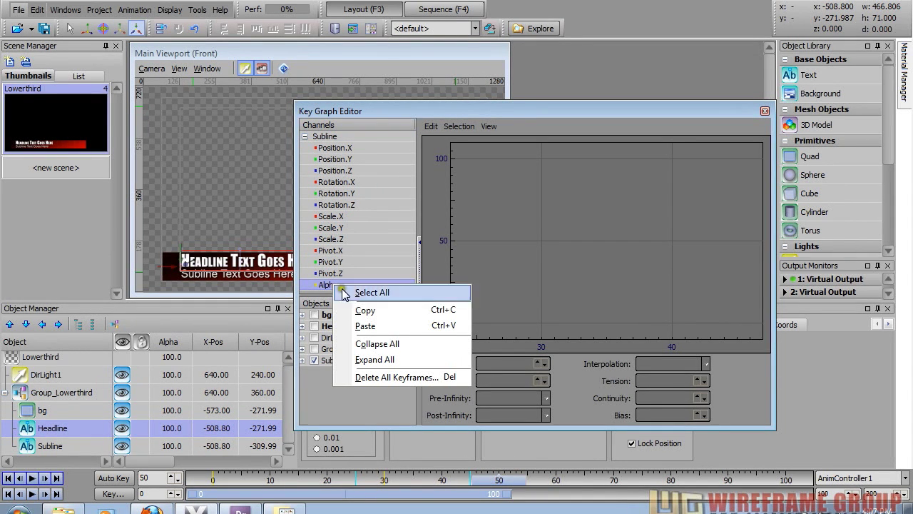
{"action": "left_click", "coordinate": [383, 326]}
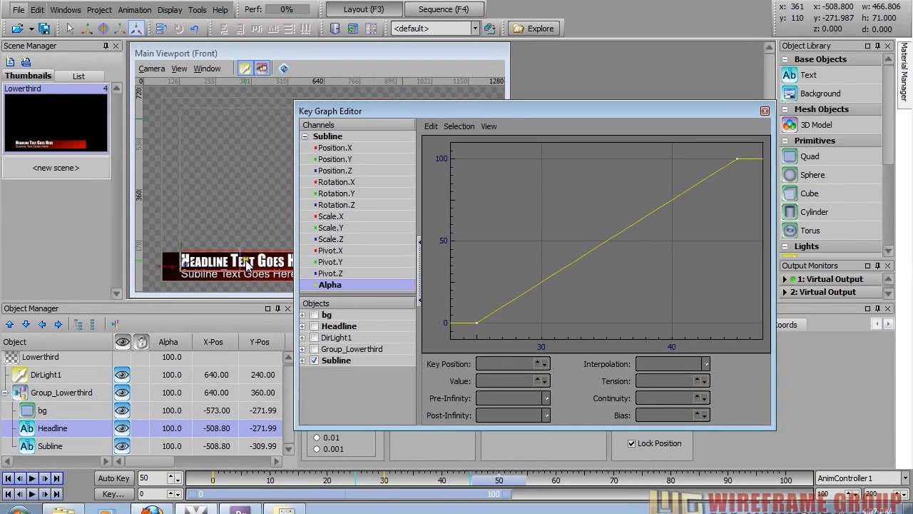
{"action": "left_click", "coordinate": [765, 110]}
{"action": "left_click_drag", "start_coordinate": [490, 482], "coordinate": [468, 503]}
Step: Reopen the Key Graph Editor and shift both Subline Alpha keyframes together so the fade runs from frame 35 to 55
{"action": "left_click", "coordinate": [135, 10]}
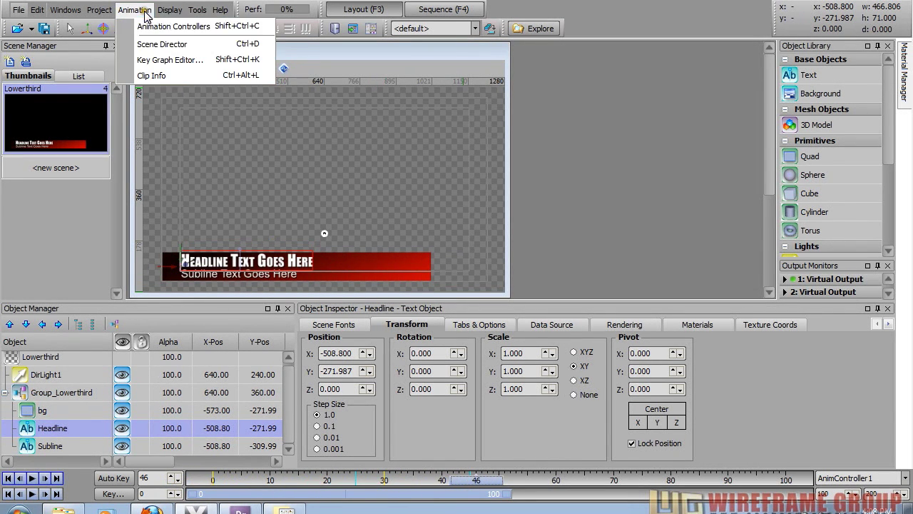
{"action": "left_click", "coordinate": [145, 56]}
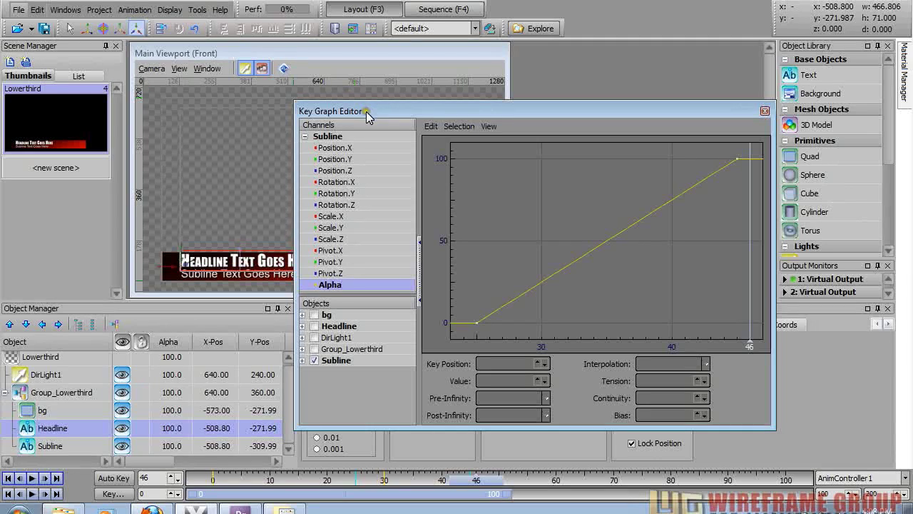
{"action": "left_click_drag", "start_coordinate": [366, 112], "coordinate": [391, 110]}
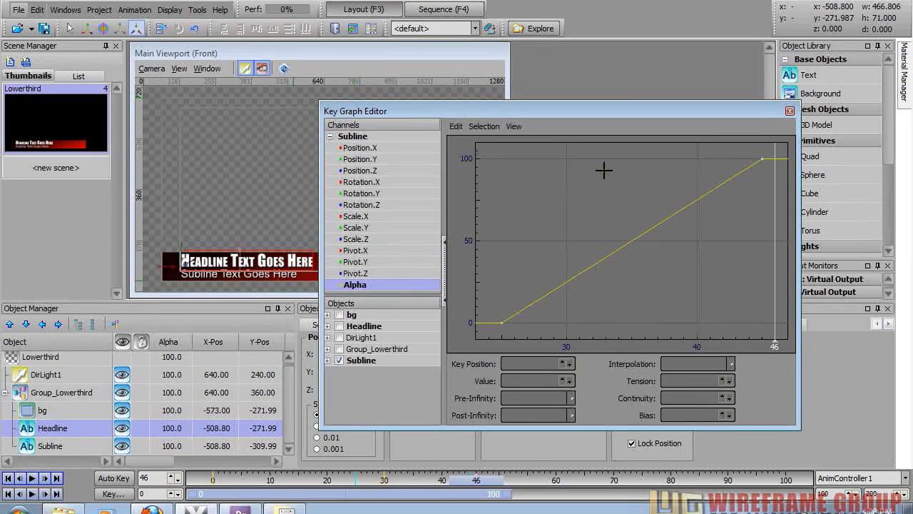
{"action": "left_click_drag", "start_coordinate": [777, 155], "coordinate": [485, 334]}
{"action": "left_click_drag", "start_coordinate": [481, 145], "coordinate": [779, 324]}
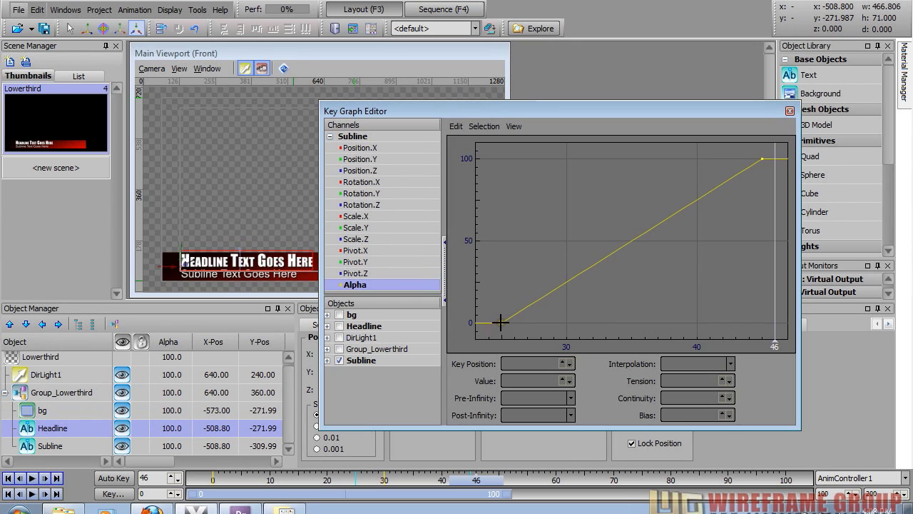
{"action": "left_click_drag", "start_coordinate": [501, 323], "coordinate": [625, 337]}
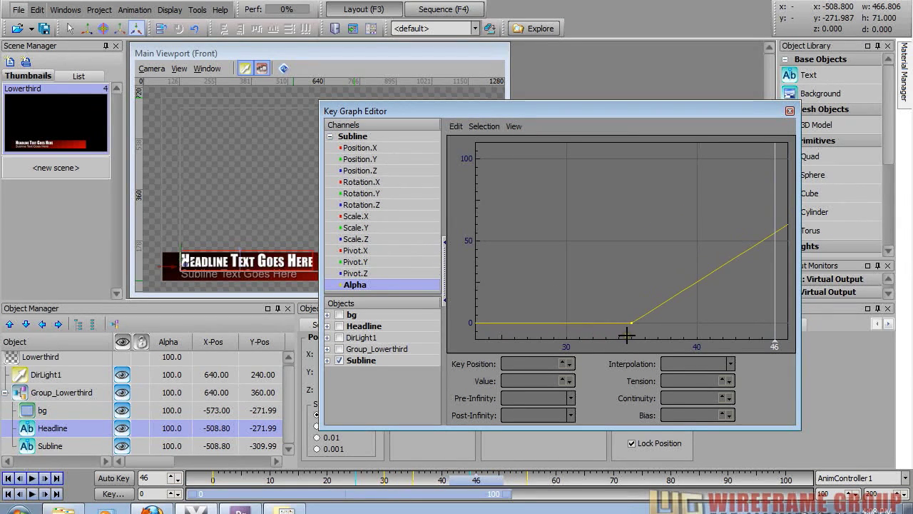
Step: Check the Subline's whole Alpha curve, scrub to frame 49 and close the Key Graph Editor
{"action": "scroll", "coordinate": [630, 285], "scroll_direction": "down", "scroll_amount": 5}
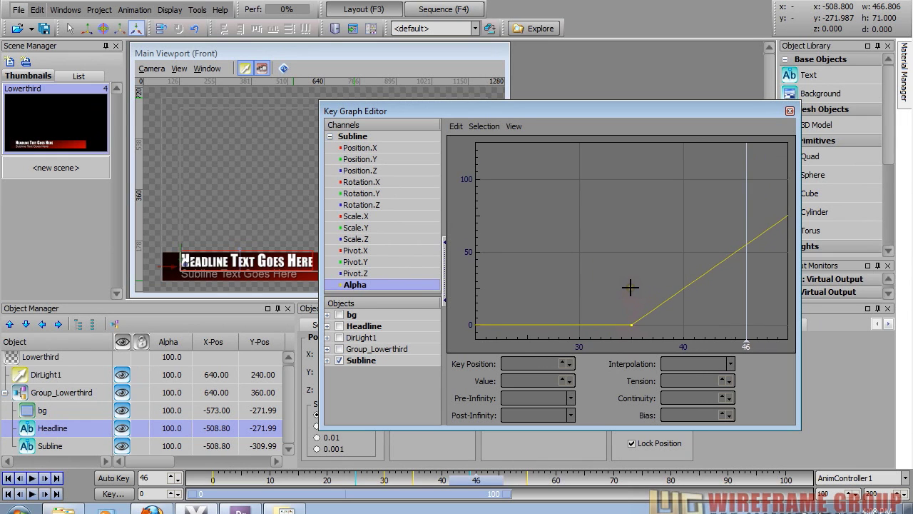
{"action": "scroll", "coordinate": [630, 288], "scroll_direction": "down", "scroll_amount": 2}
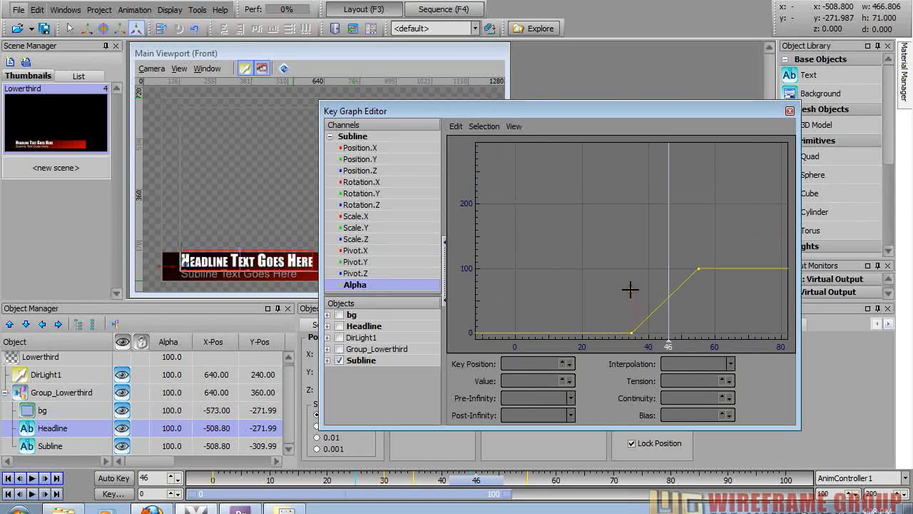
{"action": "left_click_drag", "start_coordinate": [669, 345], "coordinate": [679, 365]}
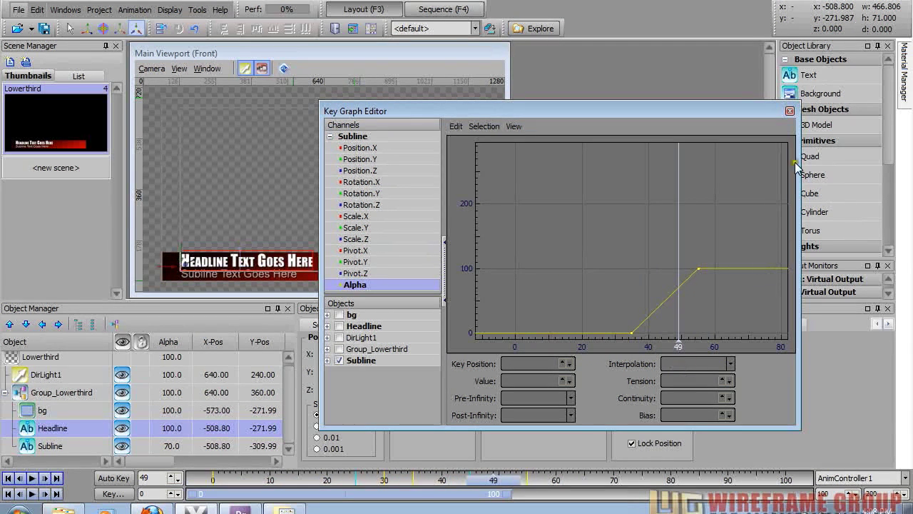
{"action": "left_click", "coordinate": [790, 112]}
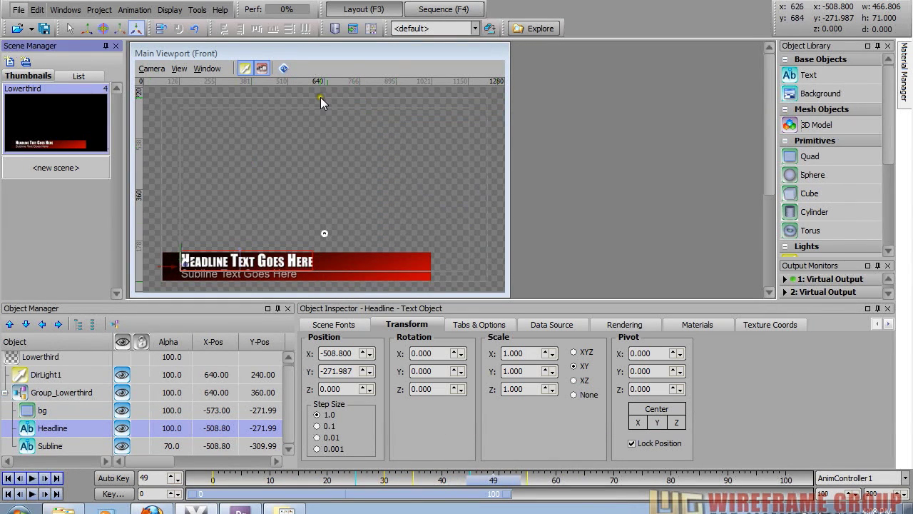
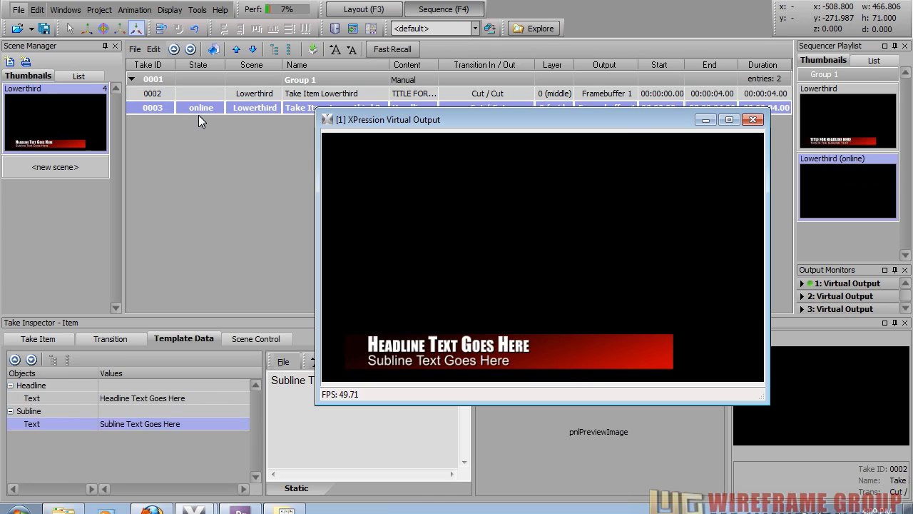
Step: Return to the layout of the Lowerthird scene, expand Group_Lowerthird and select the bg quad
{"action": "key", "text": "F3"}
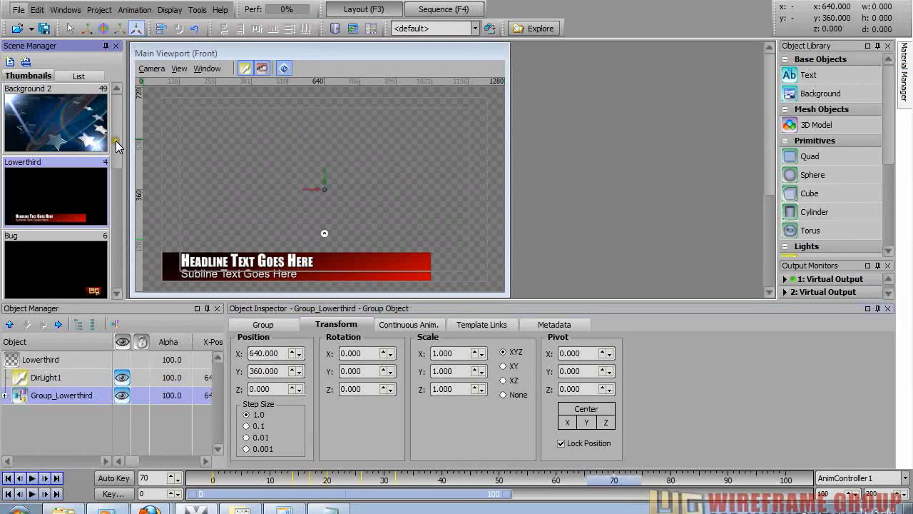
{"action": "left_click_drag", "start_coordinate": [116, 141], "coordinate": [117, 152]}
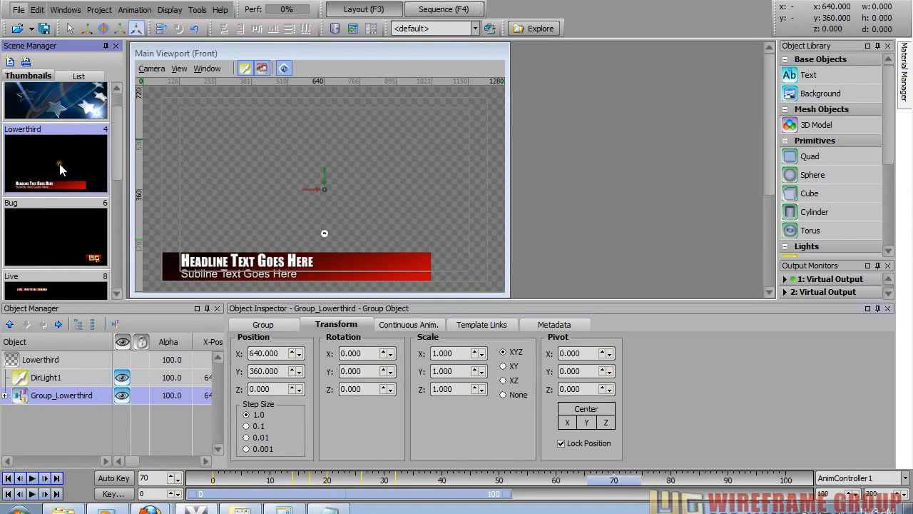
{"action": "left_click", "coordinate": [24, 401]}
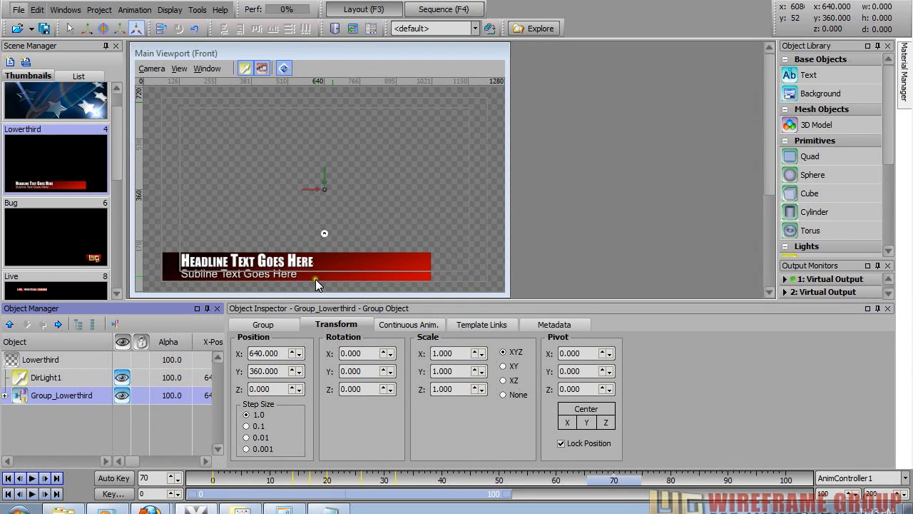
{"action": "left_click", "coordinate": [5, 396]}
{"action": "left_click", "coordinate": [36, 411]}
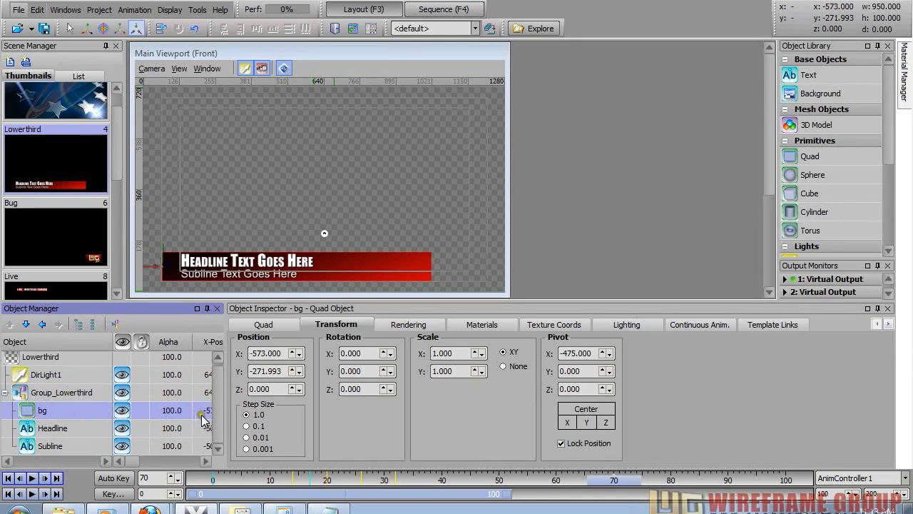
Step: Switch the bg quad's visibility off and on to identify it in the lower third
{"action": "left_click", "coordinate": [120, 409]}
{"action": "left_click", "coordinate": [121, 410]}
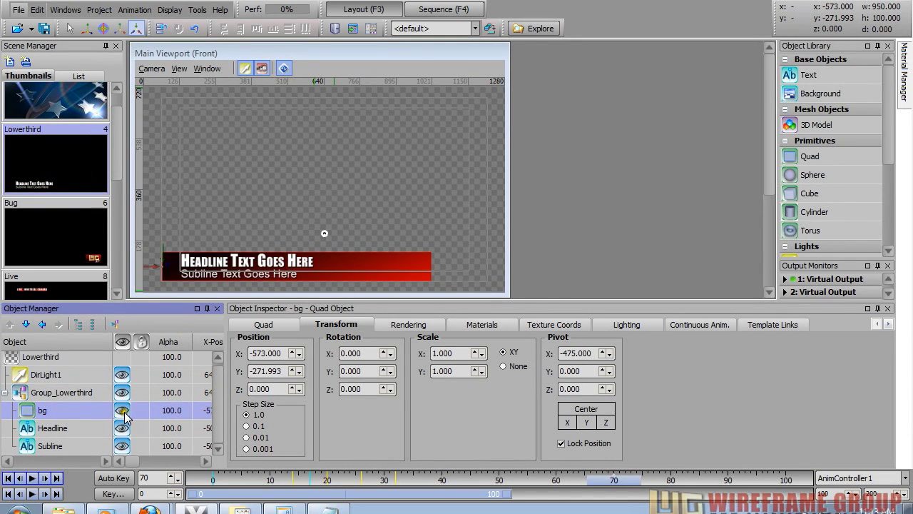
{"action": "left_click", "coordinate": [125, 413]}
{"action": "left_click", "coordinate": [126, 413]}
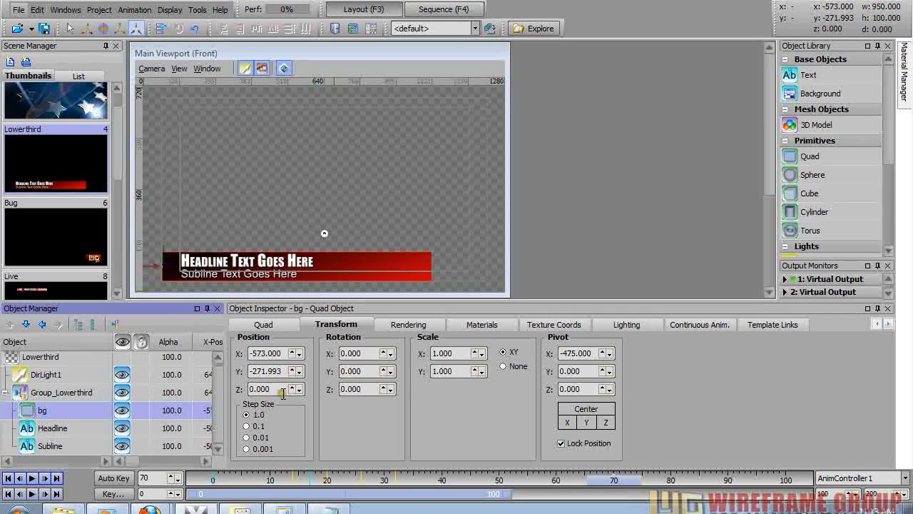
Step: Compare the Z positions of the bg, Headline and Subline objects
{"action": "left_click", "coordinate": [280, 390]}
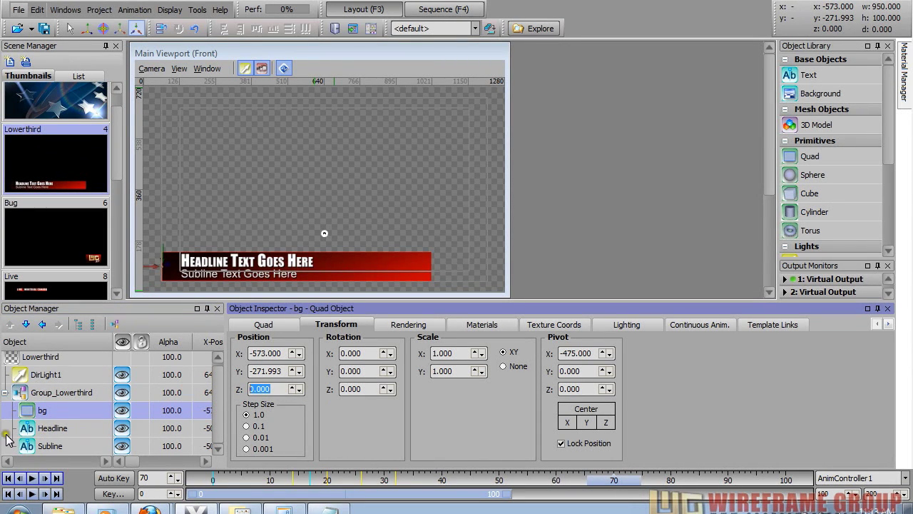
{"action": "left_click", "coordinate": [30, 431]}
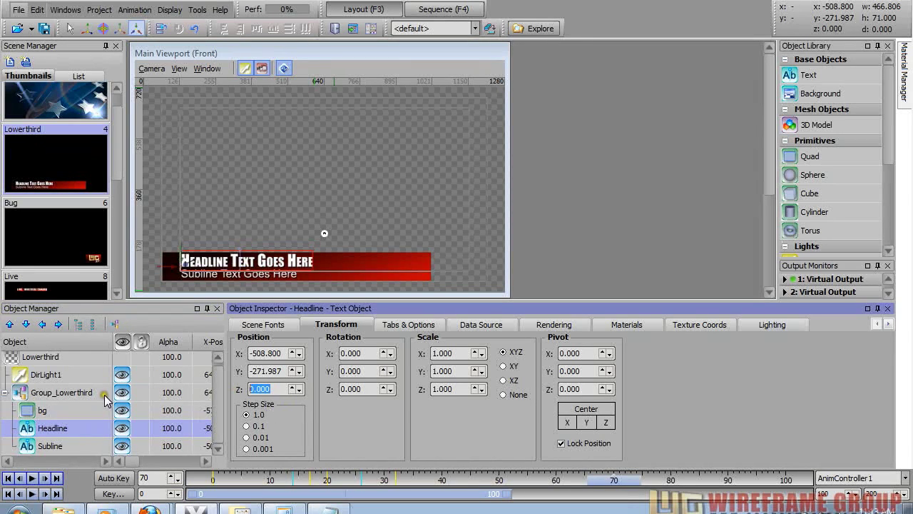
{"action": "left_click", "coordinate": [50, 446]}
{"action": "left_click", "coordinate": [274, 390]}
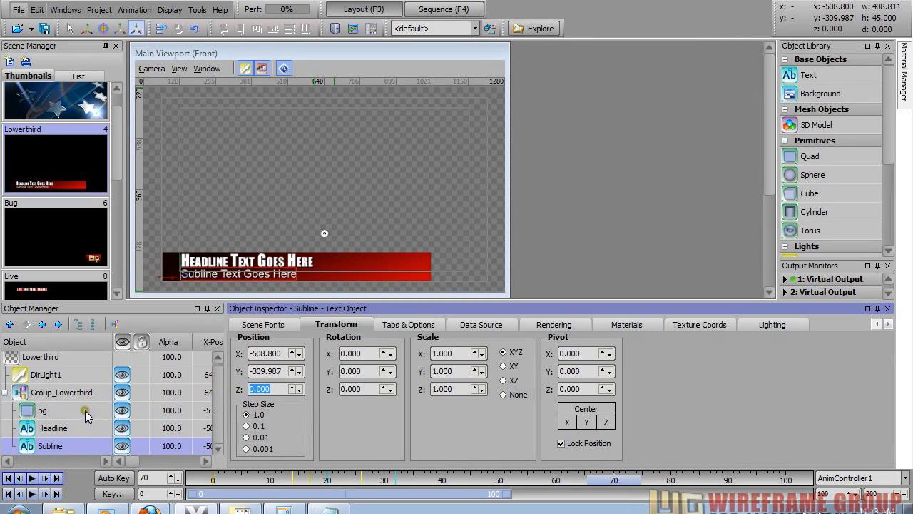
Step: Go through bg, Headline and Subline repeatedly to examine their order within Group_Lowerthird
{"action": "left_click", "coordinate": [41, 411]}
{"action": "left_click", "coordinate": [40, 429]}
{"action": "left_click", "coordinate": [38, 446]}
{"action": "left_click", "coordinate": [36, 411]}
{"action": "left_click", "coordinate": [34, 430]}
{"action": "left_click", "coordinate": [31, 446]}
{"action": "left_click", "coordinate": [33, 411]}
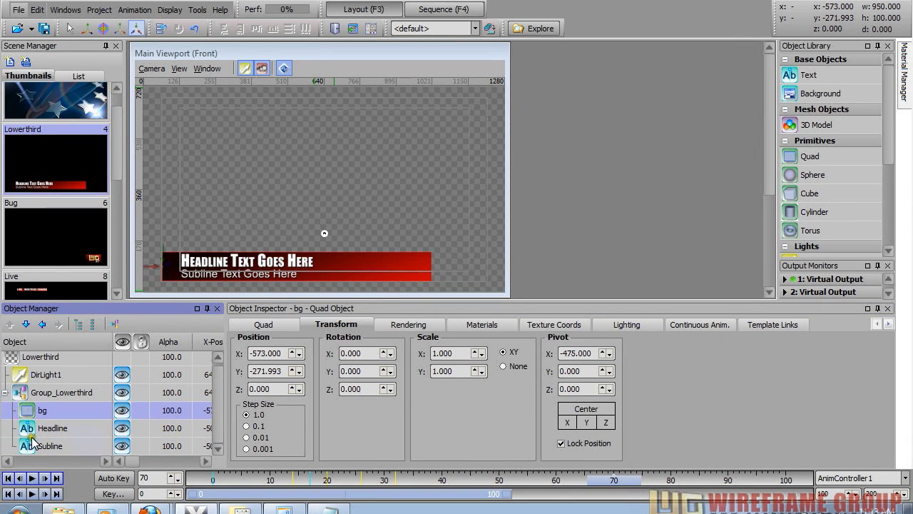
{"action": "left_click", "coordinate": [33, 429]}
{"action": "left_click", "coordinate": [31, 447]}
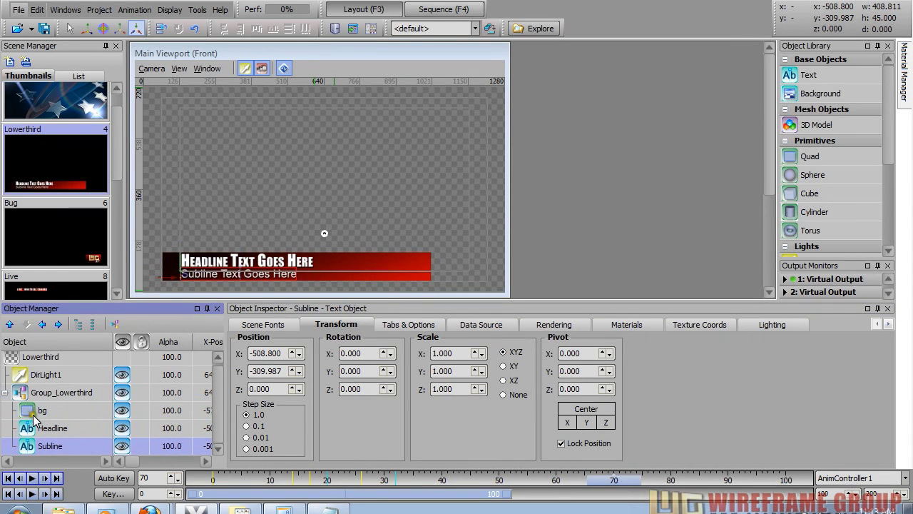
{"action": "left_click", "coordinate": [28, 411]}
Step: Swing Group_Lowerthird's Y rotation both ways to examine how its layers overlap in the virtual output, then restore it to 0
{"action": "left_click", "coordinate": [29, 393]}
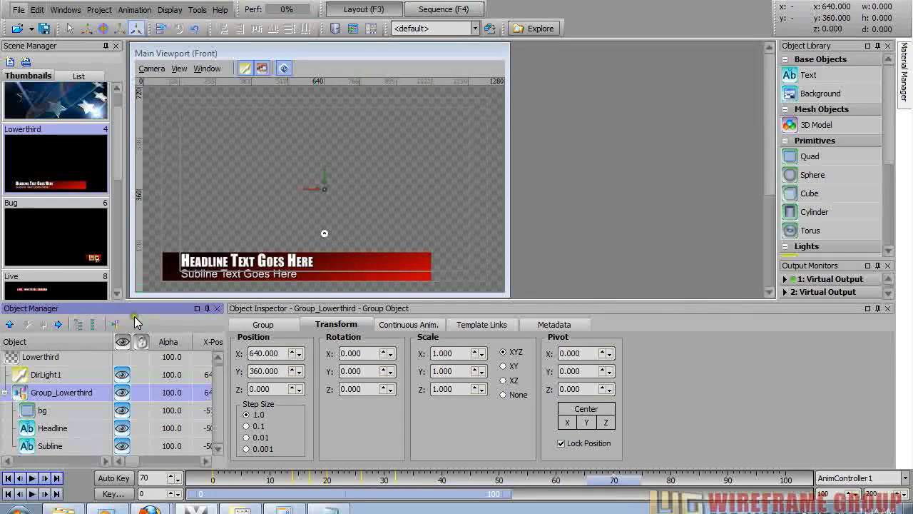
{"action": "double_click", "coordinate": [44, 165]}
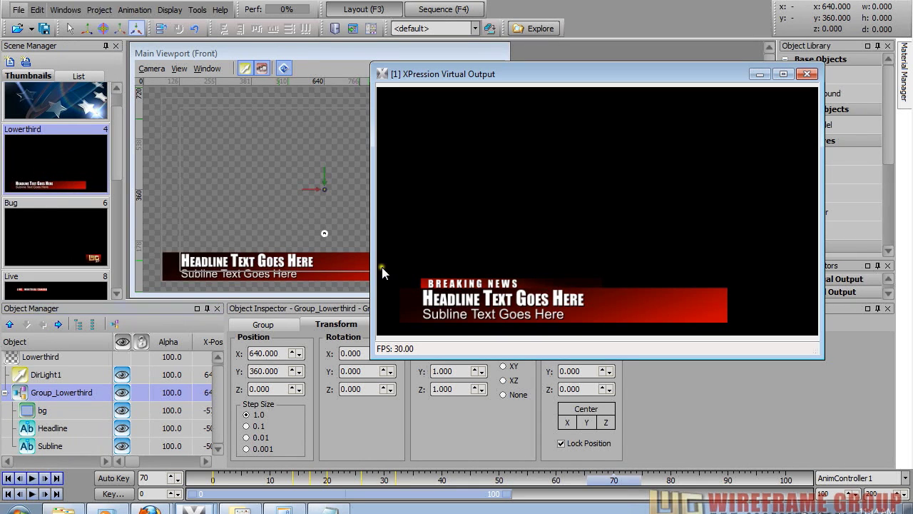
{"action": "scroll", "coordinate": [359, 372], "scroll_direction": "up", "scroll_amount": 1}
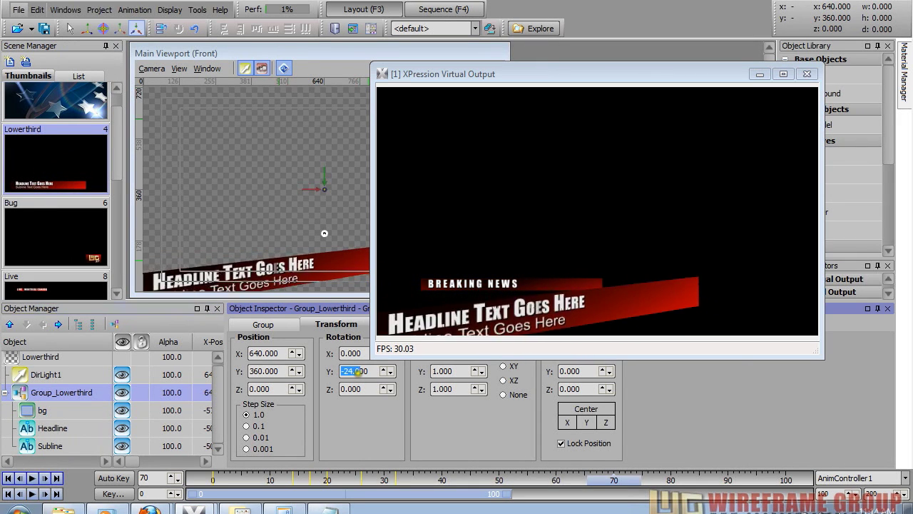
{"action": "scroll", "coordinate": [359, 371], "scroll_direction": "down", "scroll_amount": 6}
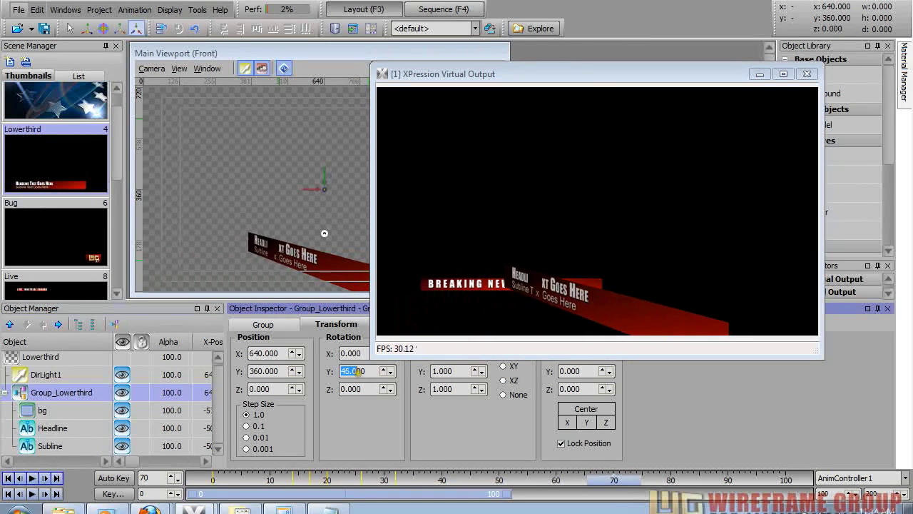
{"action": "scroll", "coordinate": [359, 371], "scroll_direction": "down", "scroll_amount": 20}
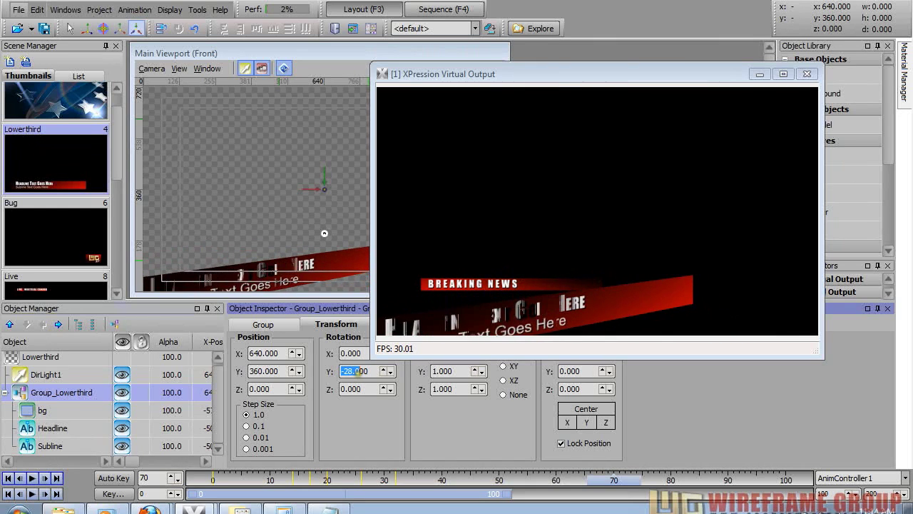
{"action": "scroll", "coordinate": [358, 371], "scroll_direction": "up", "scroll_amount": 20}
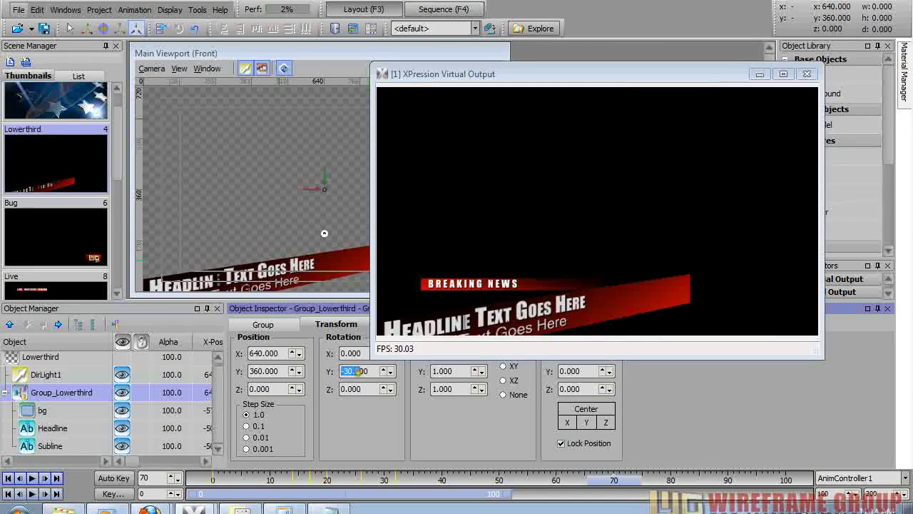
{"action": "scroll", "coordinate": [359, 371], "scroll_direction": "up", "scroll_amount": 10}
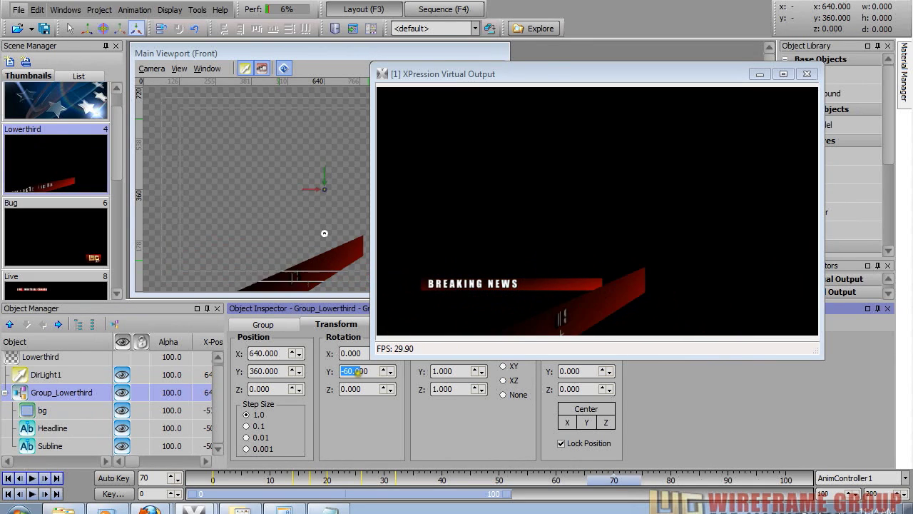
{"action": "scroll", "coordinate": [359, 371], "scroll_direction": "down", "scroll_amount": 2}
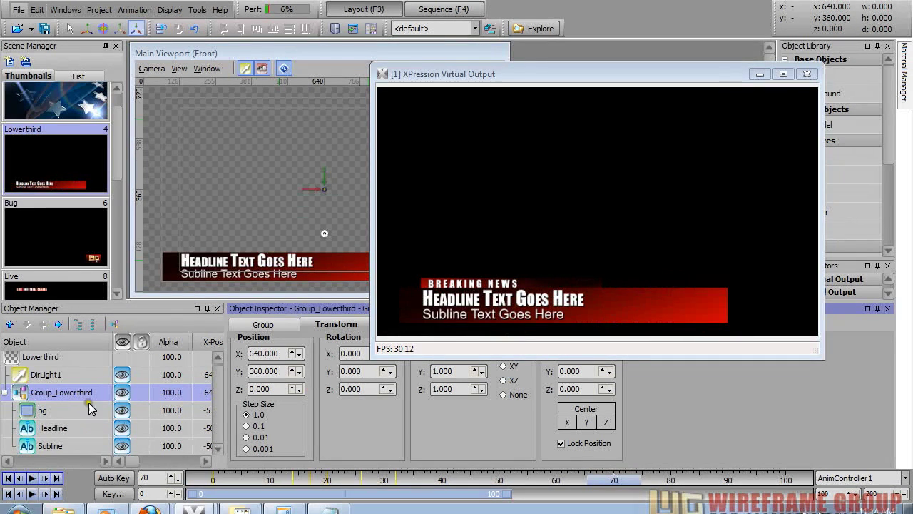
Step: Set the bg quad's Z position to -1 within Group_Lowerthird
{"action": "left_click", "coordinate": [62, 413]}
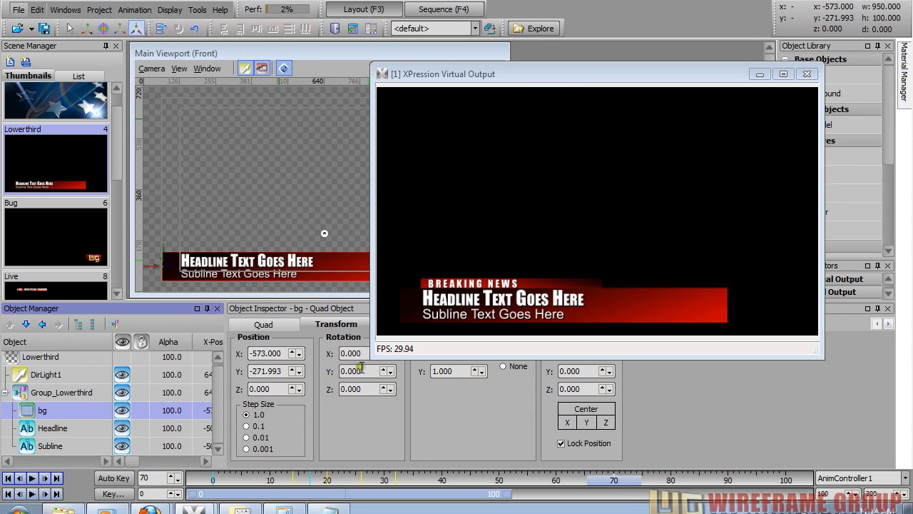
{"action": "left_click", "coordinate": [300, 391]}
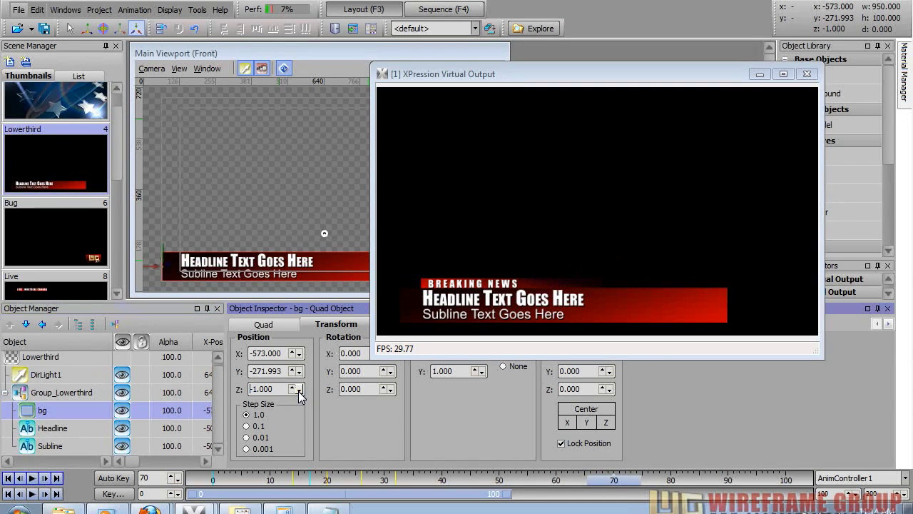
Step: Test Group_Lowerthird's Y rotation at 7, -42 and 27 to examine the layer overlap, restore it to 0 and close the virtual output
{"action": "left_click", "coordinate": [42, 391]}
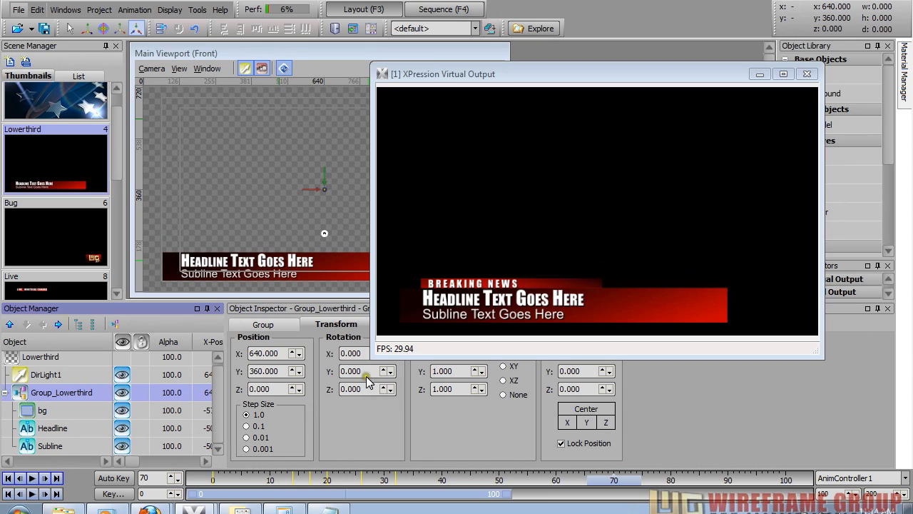
{"action": "double_click", "coordinate": [366, 376]}
{"action": "type", "text": "7"}
{"action": "key", "text": "Return"}
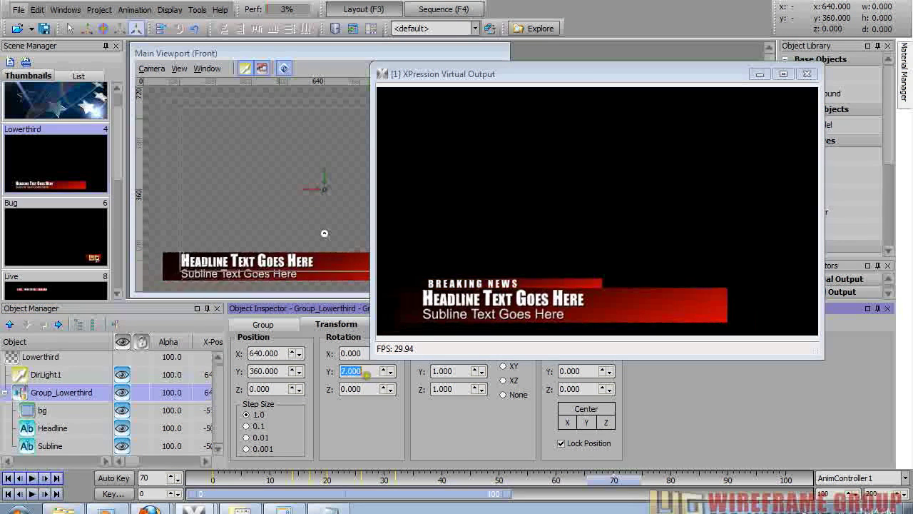
{"action": "type", "text": "-42"}
{"action": "key", "text": "Return"}
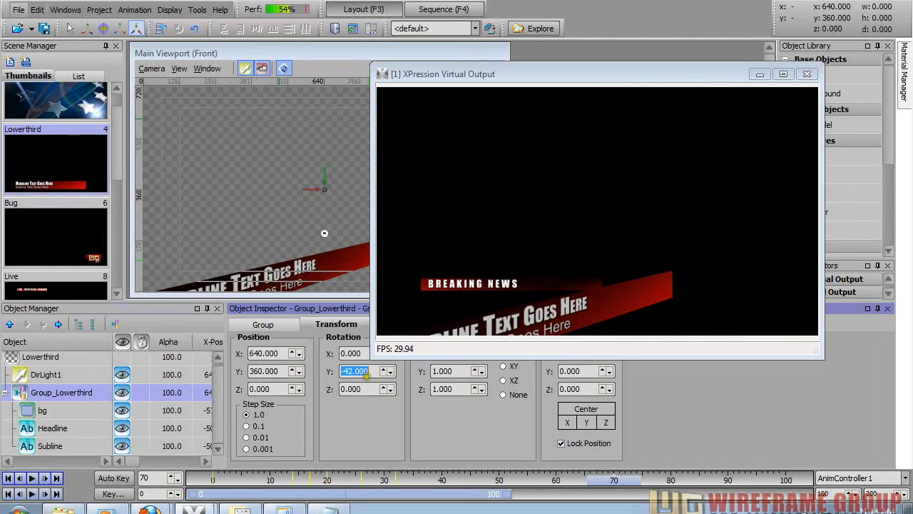
{"action": "type", "text": "27"}
{"action": "key", "text": "Return"}
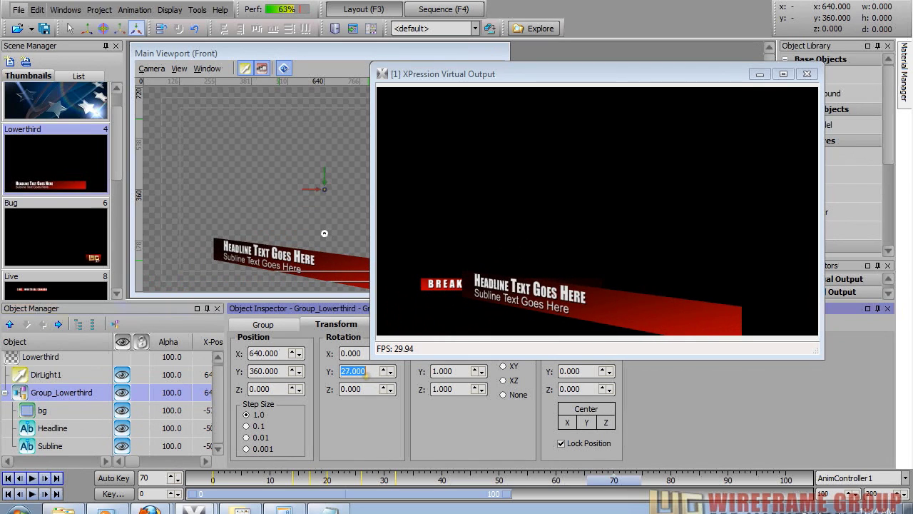
{"action": "type", "text": "0"}
{"action": "key", "text": "Return"}
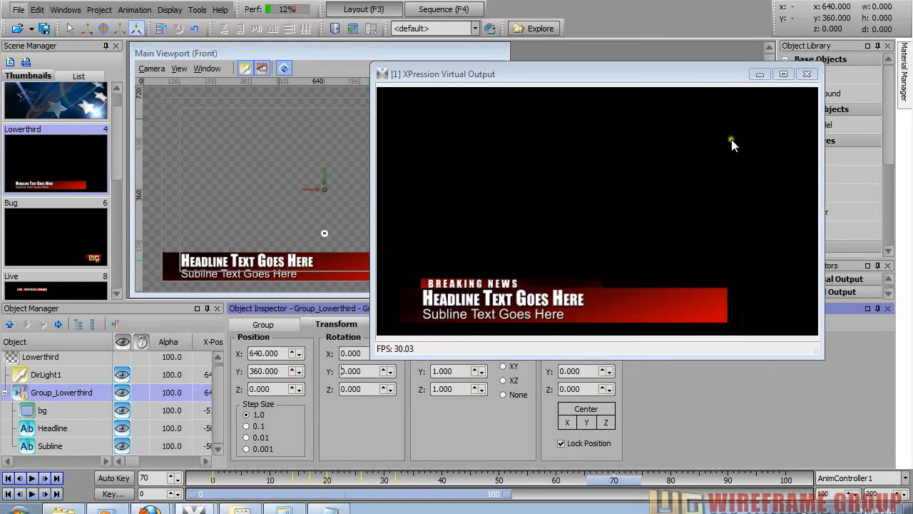
{"action": "left_click", "coordinate": [807, 75]}
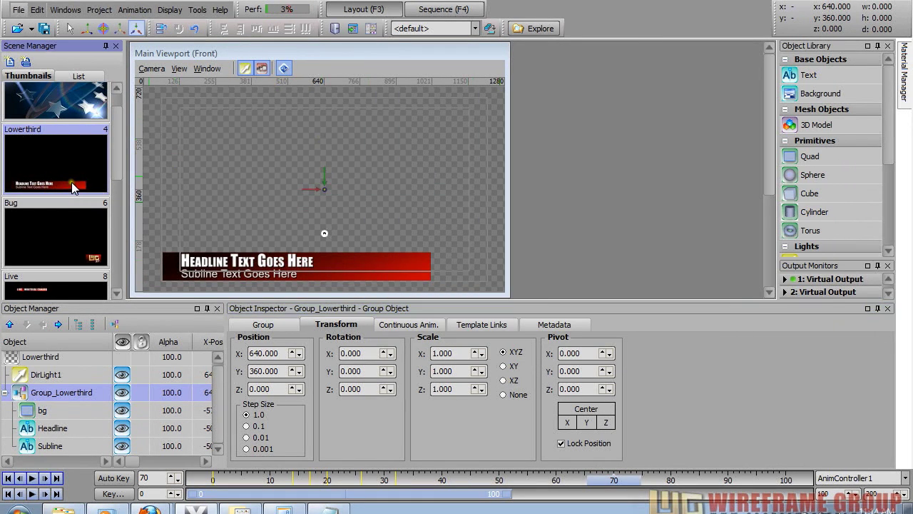
Step: Compare the Z positions and list order of bg, Headline and Subline in the Lowerthird scene, finishing with bg's Z value
{"action": "left_click_drag", "start_coordinate": [113, 164], "coordinate": [116, 171]}
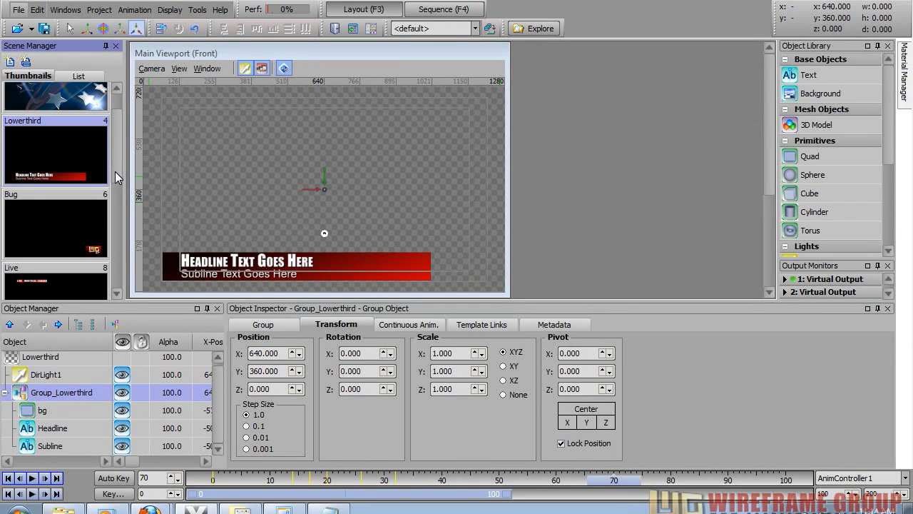
{"action": "left_click", "coordinate": [31, 414]}
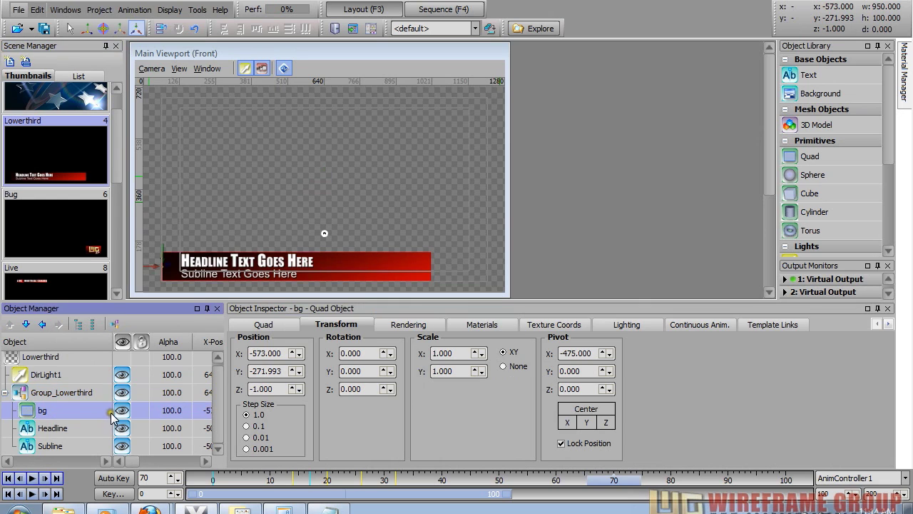
{"action": "left_click", "coordinate": [47, 431]}
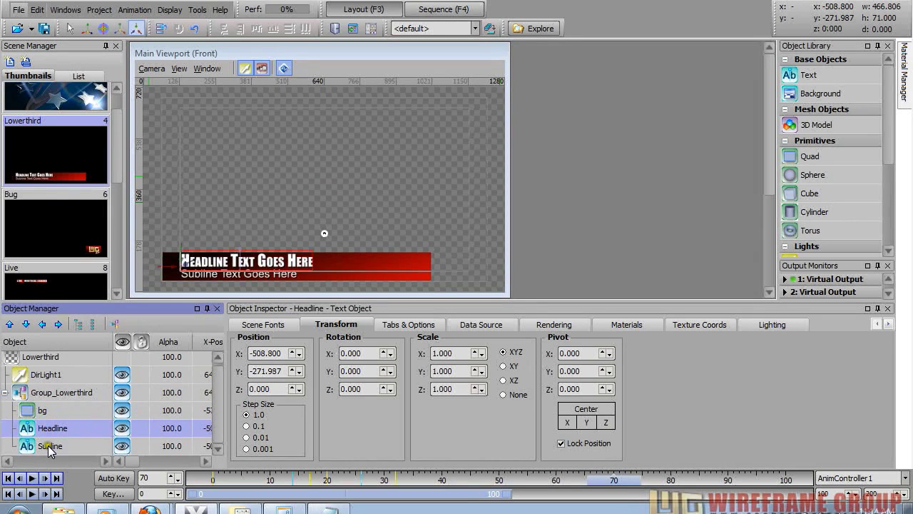
{"action": "left_click", "coordinate": [48, 445]}
{"action": "left_click", "coordinate": [46, 434]}
{"action": "left_click", "coordinate": [48, 445]}
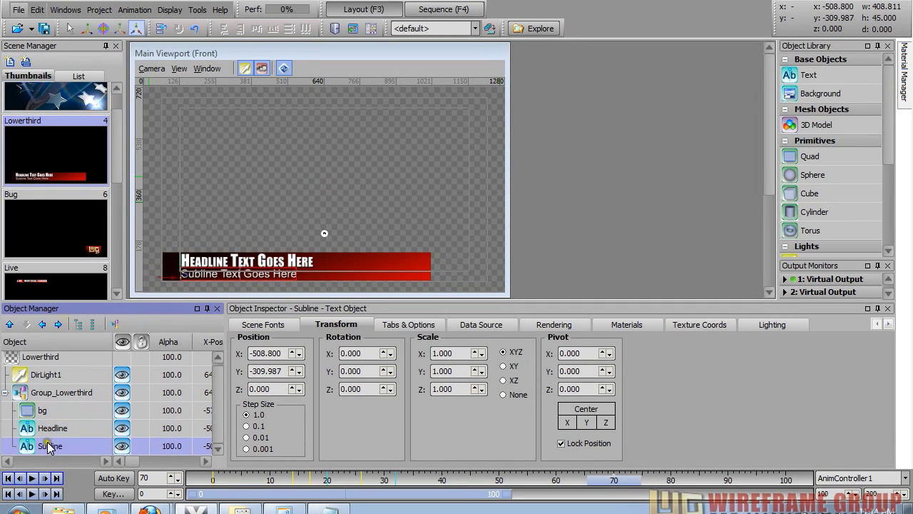
{"action": "left_click", "coordinate": [50, 430]}
{"action": "left_click", "coordinate": [57, 444]}
{"action": "left_click", "coordinate": [42, 433]}
{"action": "left_click", "coordinate": [41, 448]}
{"action": "left_click", "coordinate": [42, 431]}
{"action": "left_click", "coordinate": [40, 446]}
{"action": "left_click", "coordinate": [41, 432]}
{"action": "left_click", "coordinate": [40, 414]}
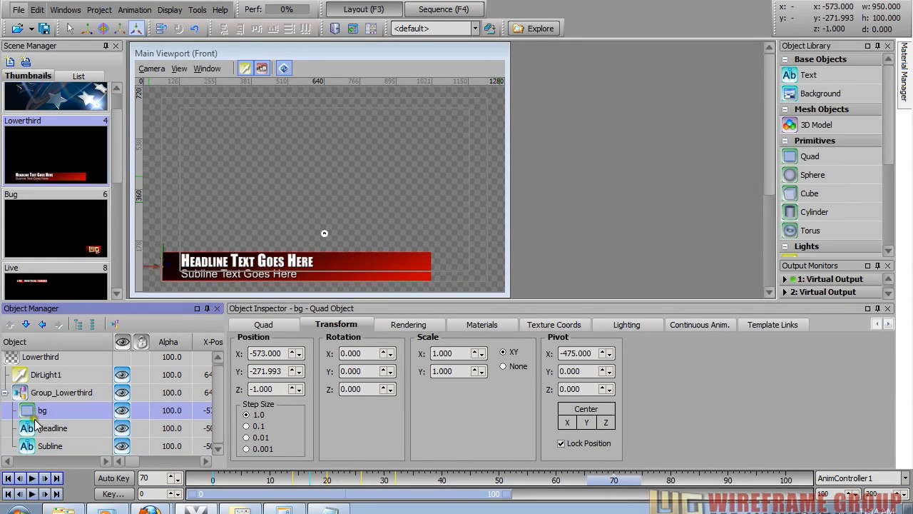
{"action": "double_click", "coordinate": [277, 389]}
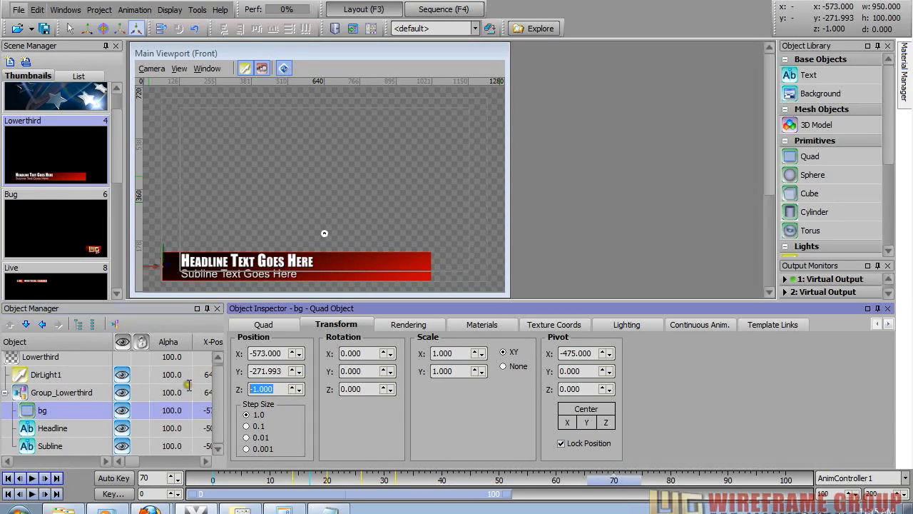